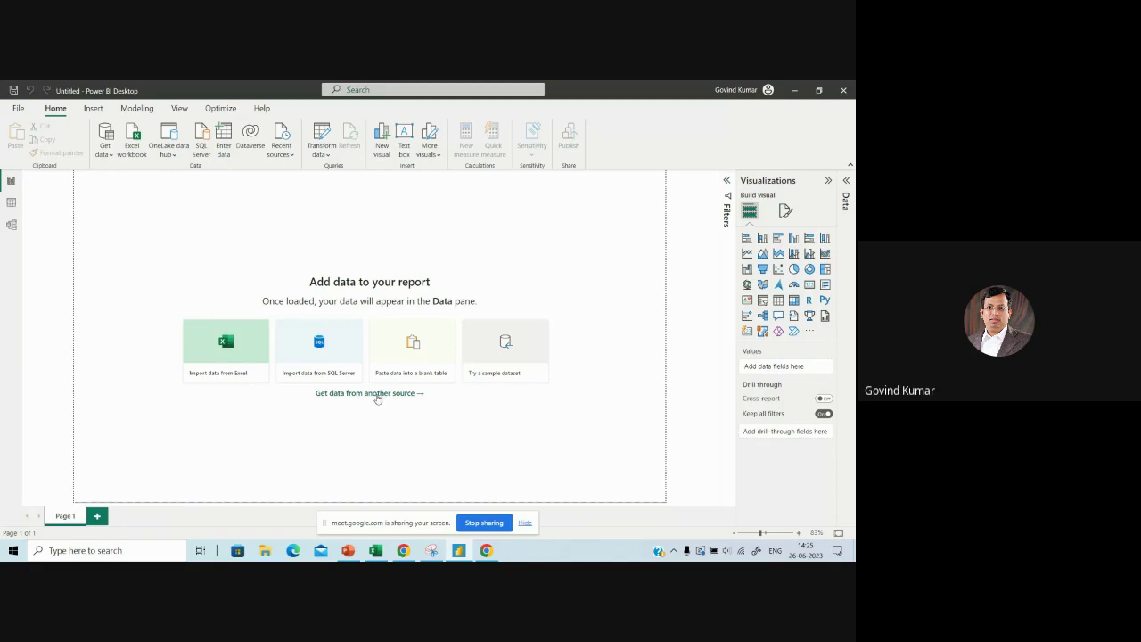
Step: Expand the Filters and Data panes and open the full list of data source connectors
left_click(728, 181)
left_click(843, 184)
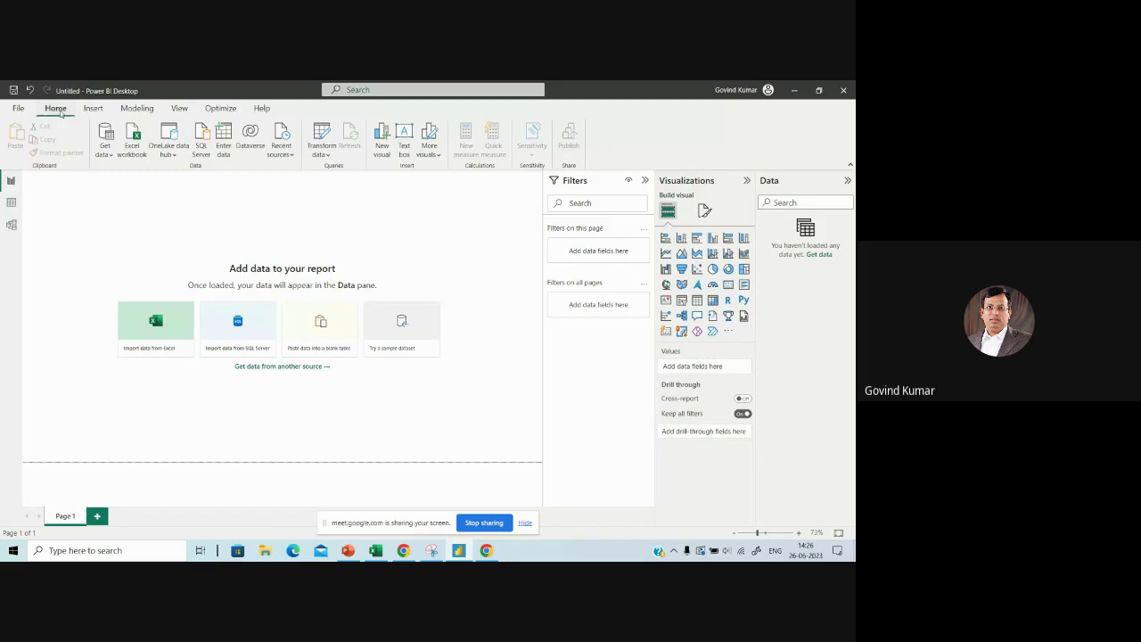
left_click(104, 152)
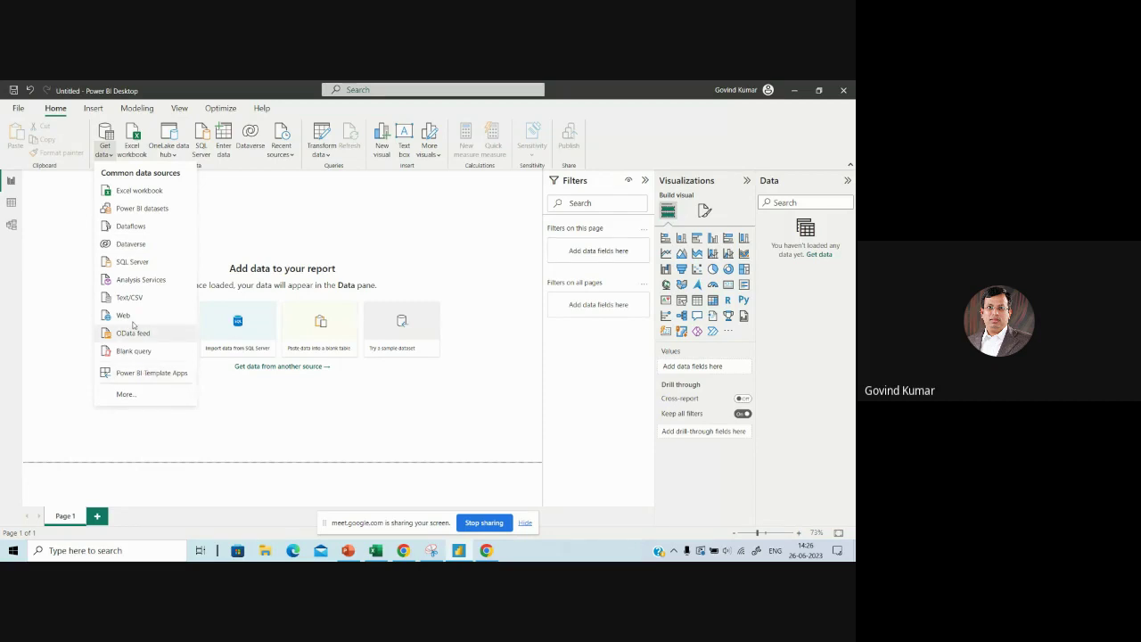
left_click(131, 397)
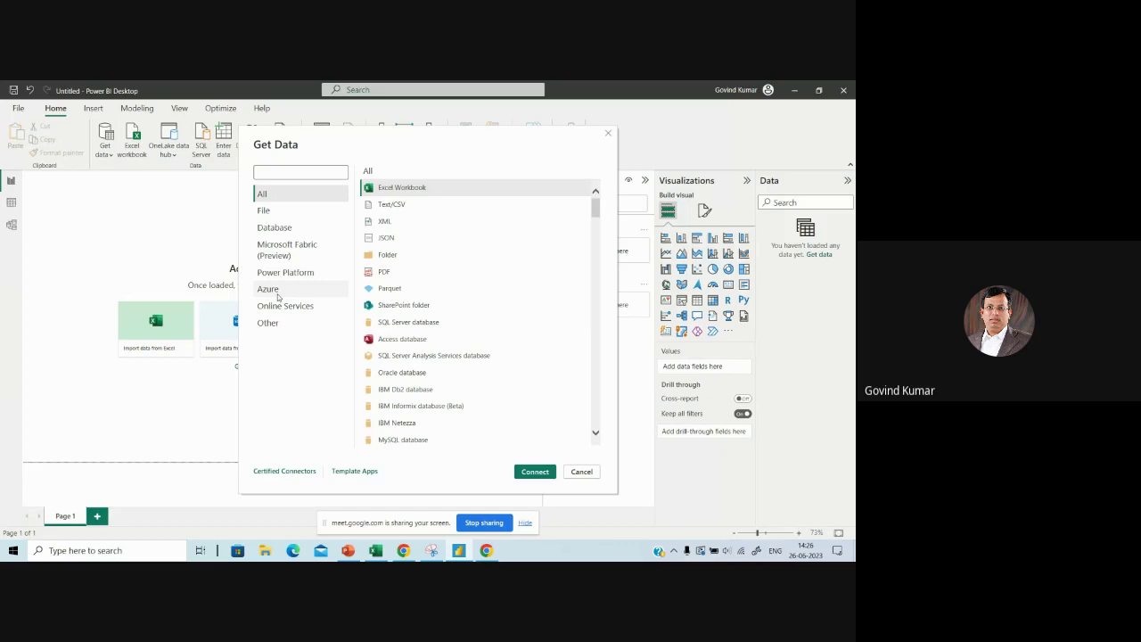
Step: Examine the available file, database and Azure connectors in the complete data source list
scroll(468, 274, "down", 3)
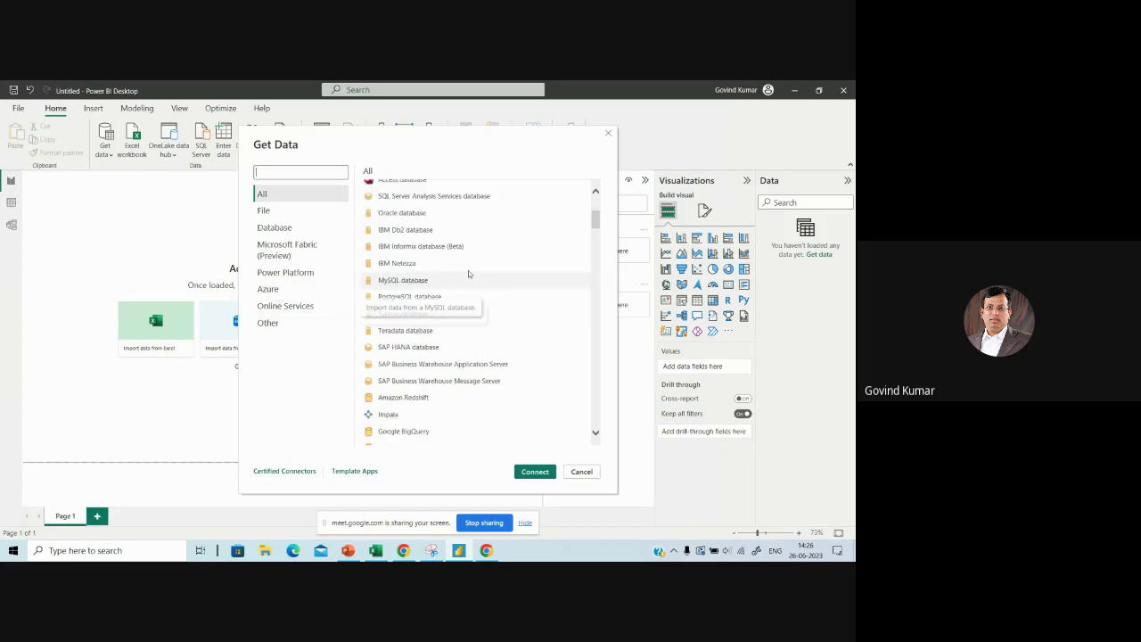
scroll(427, 264, "up", 2)
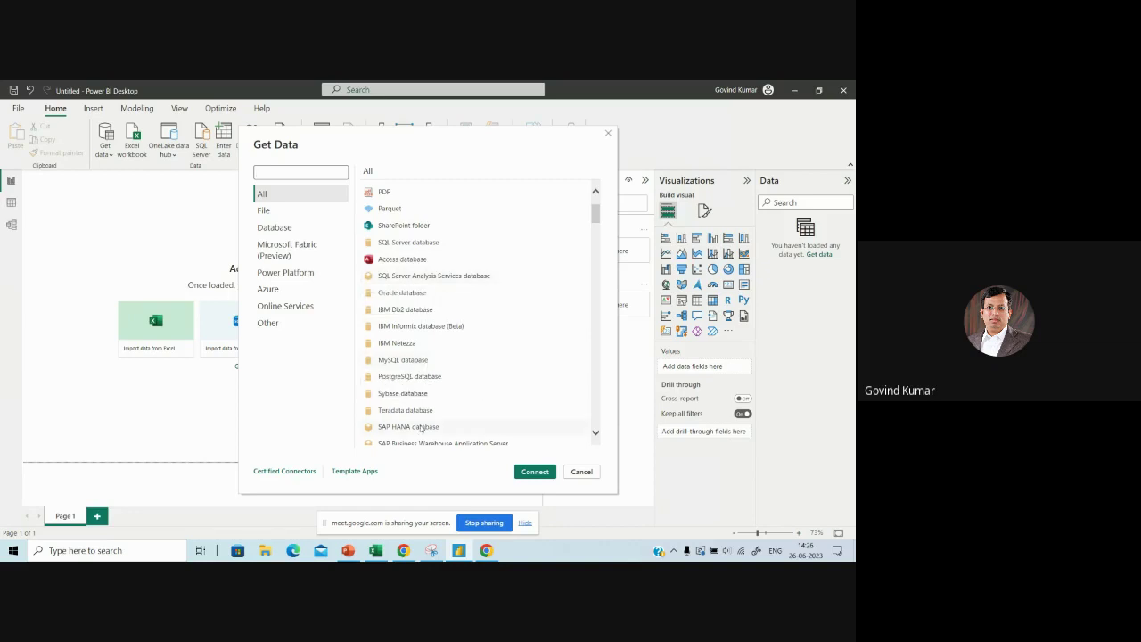
scroll(422, 429, "down", 3)
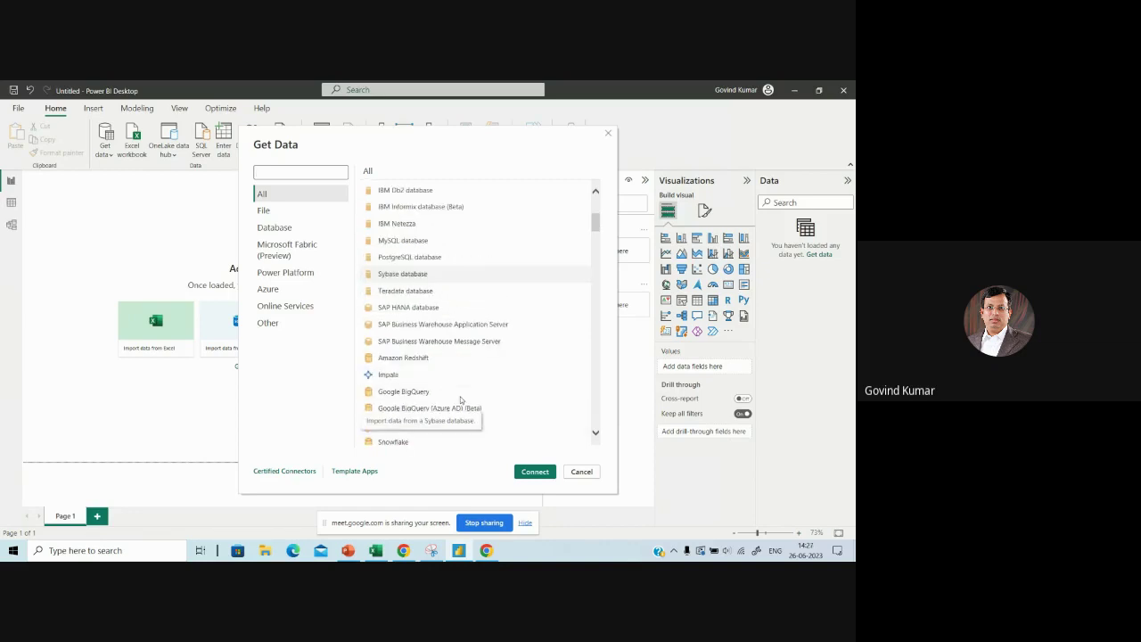
scroll(461, 400, "down", 3)
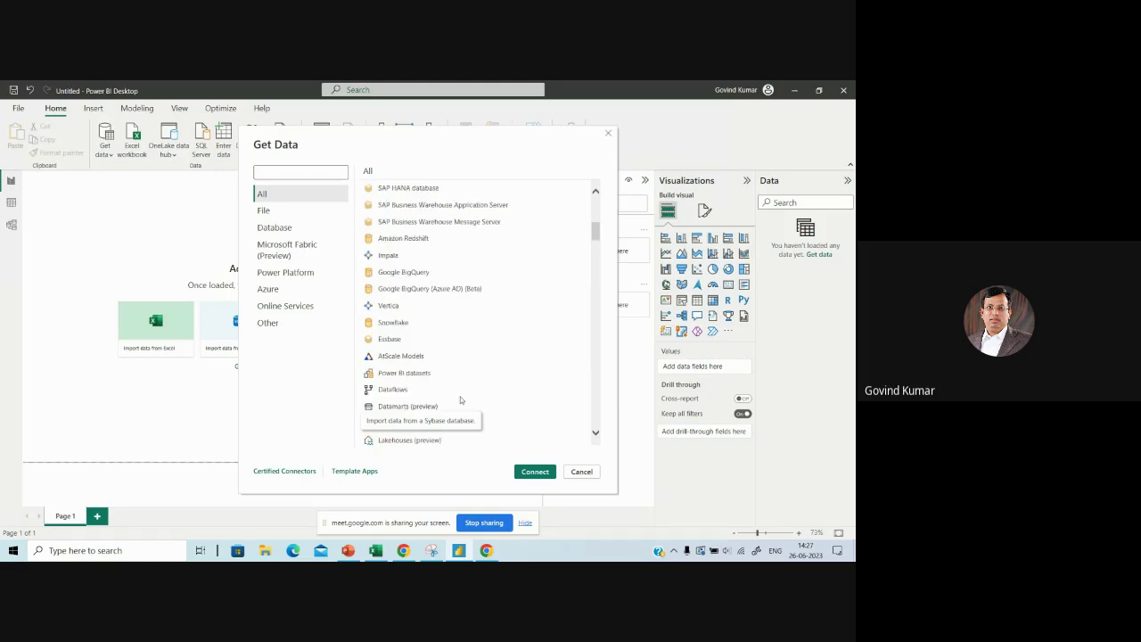
scroll(461, 399, "down", 3)
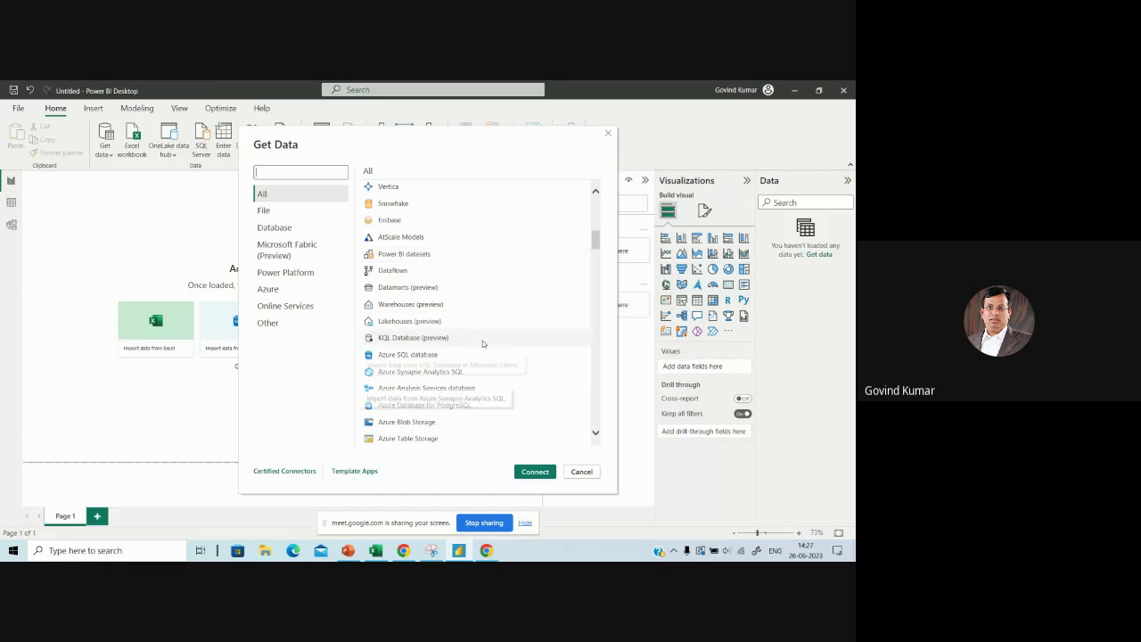
scroll(482, 343, "down", 2)
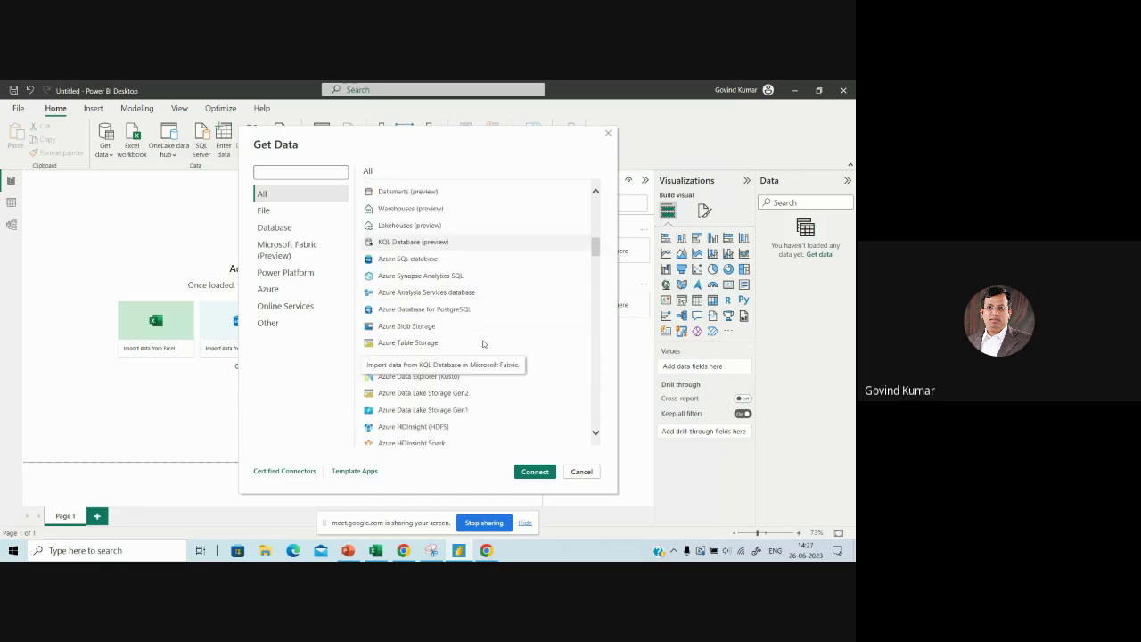
scroll(482, 343, "up", 5)
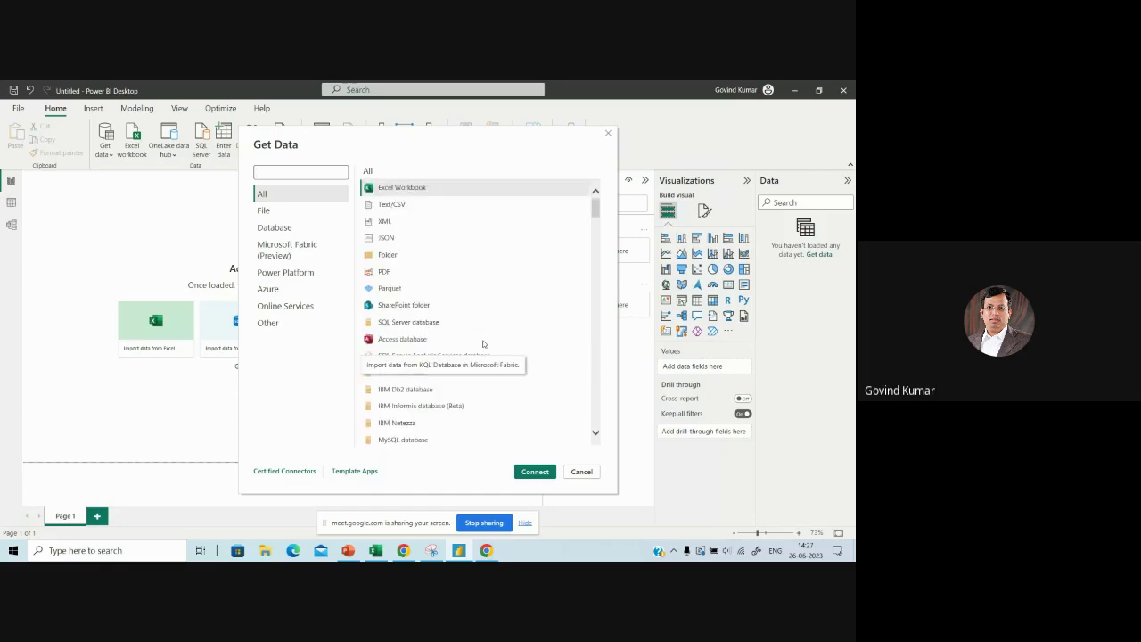
Step: Connect to an Excel Workbook source and make the file picker show all file types
left_click(437, 189)
left_click(535, 471)
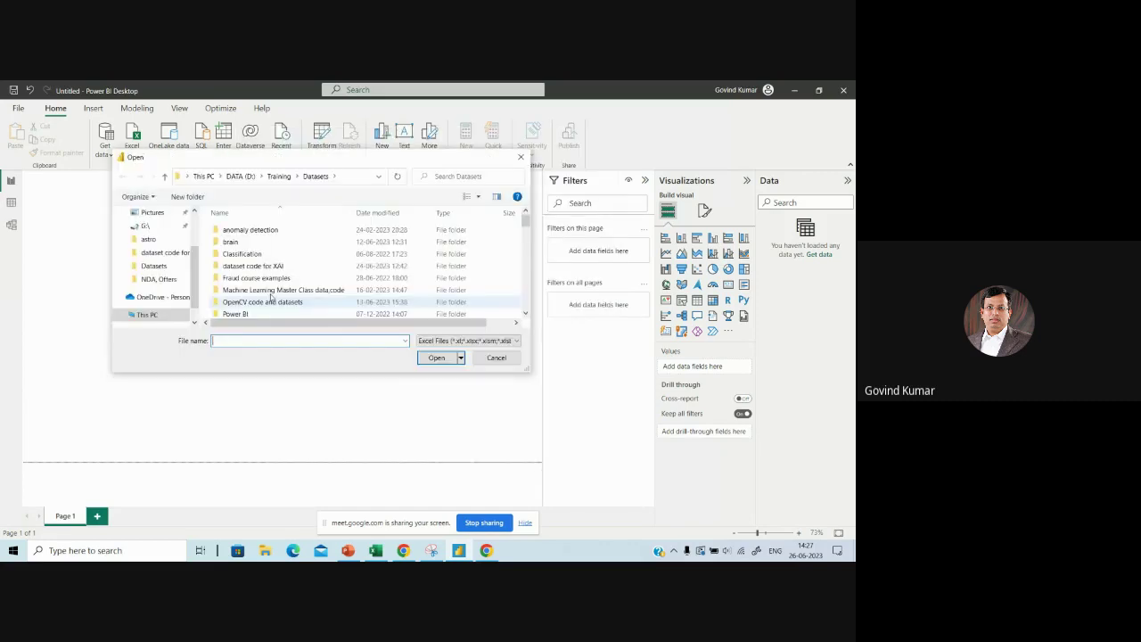
scroll(274, 242, "down", 3)
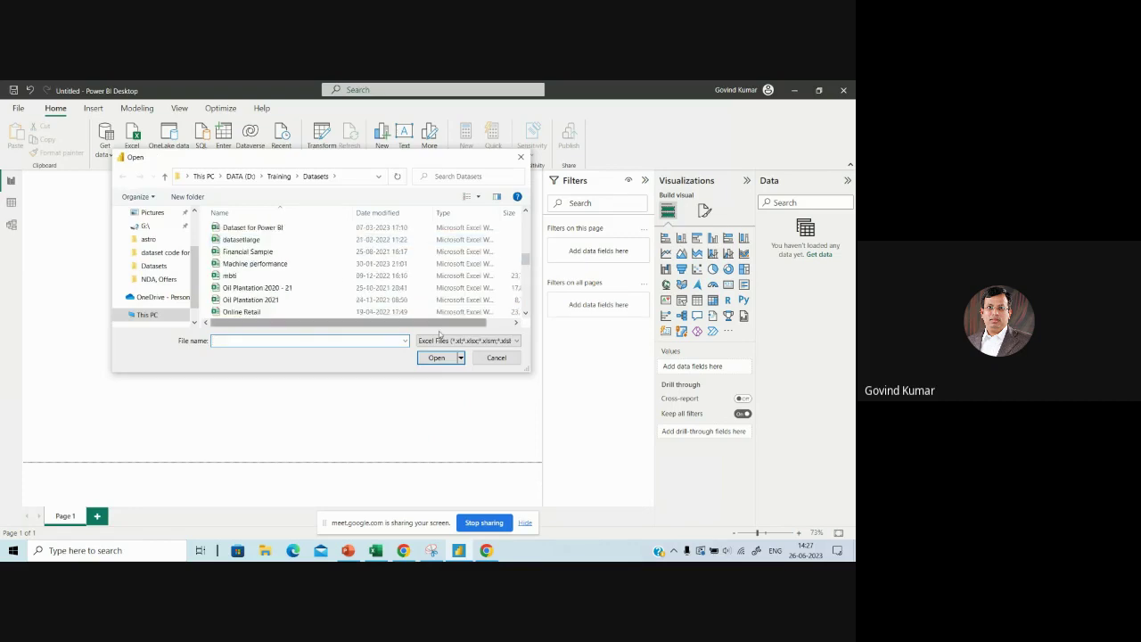
left_click(468, 341)
left_click(437, 360)
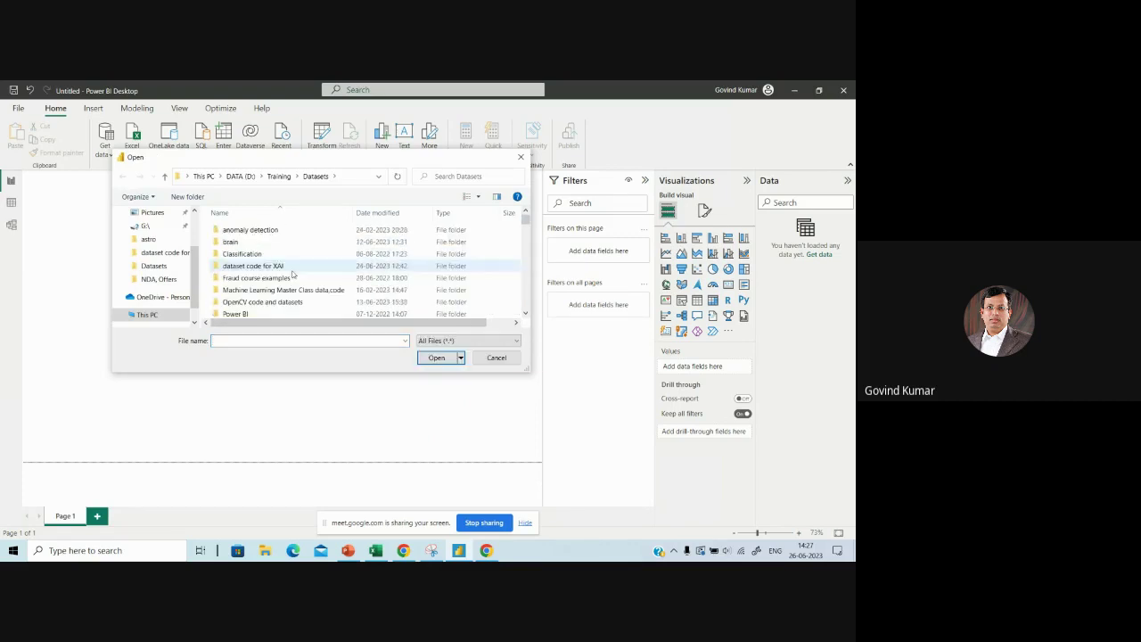
Step: Load the CSV file "Prophet TS data - Copy" from the Datasets folder into the report
scroll(293, 274, "down", 5)
scroll(295, 275, "down", 5)
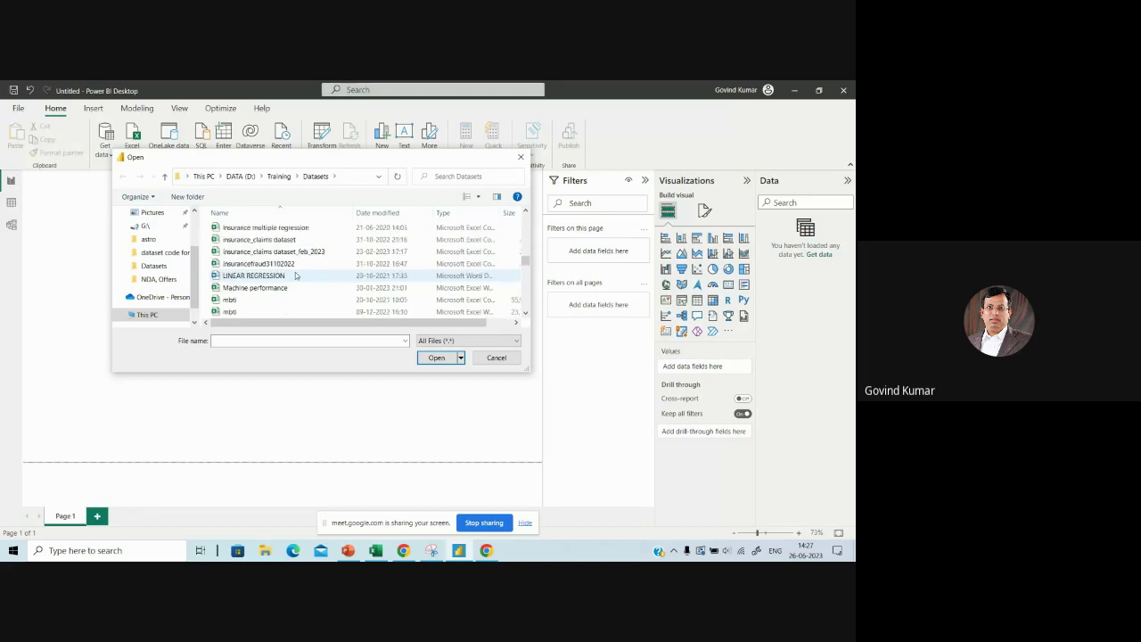
scroll(296, 275, "down", 5)
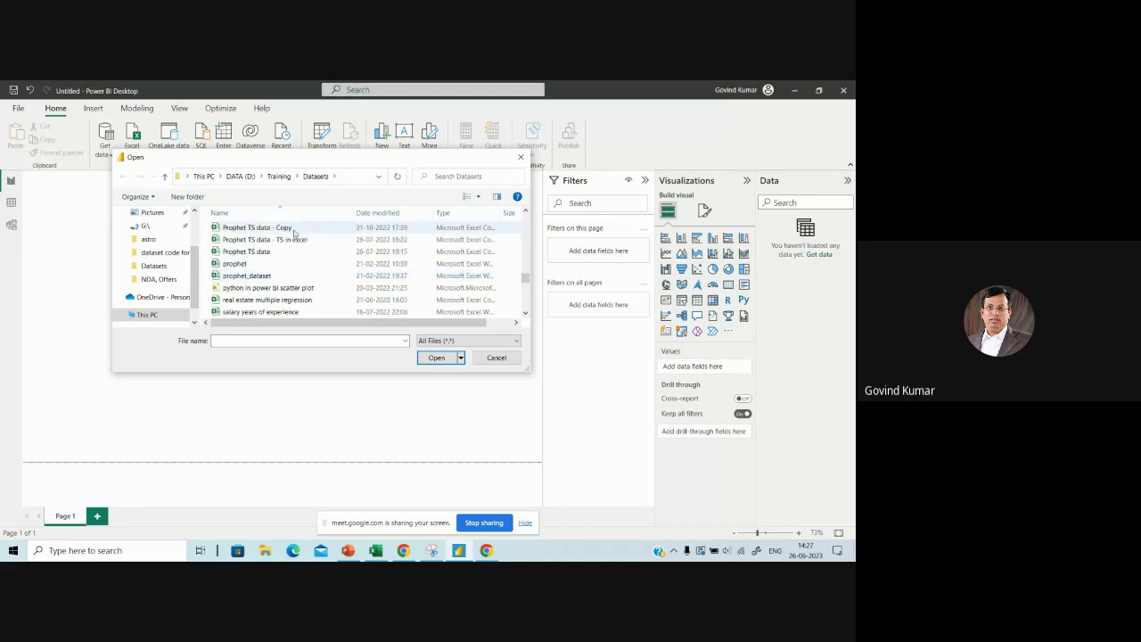
left_click(294, 231)
double_click(295, 231)
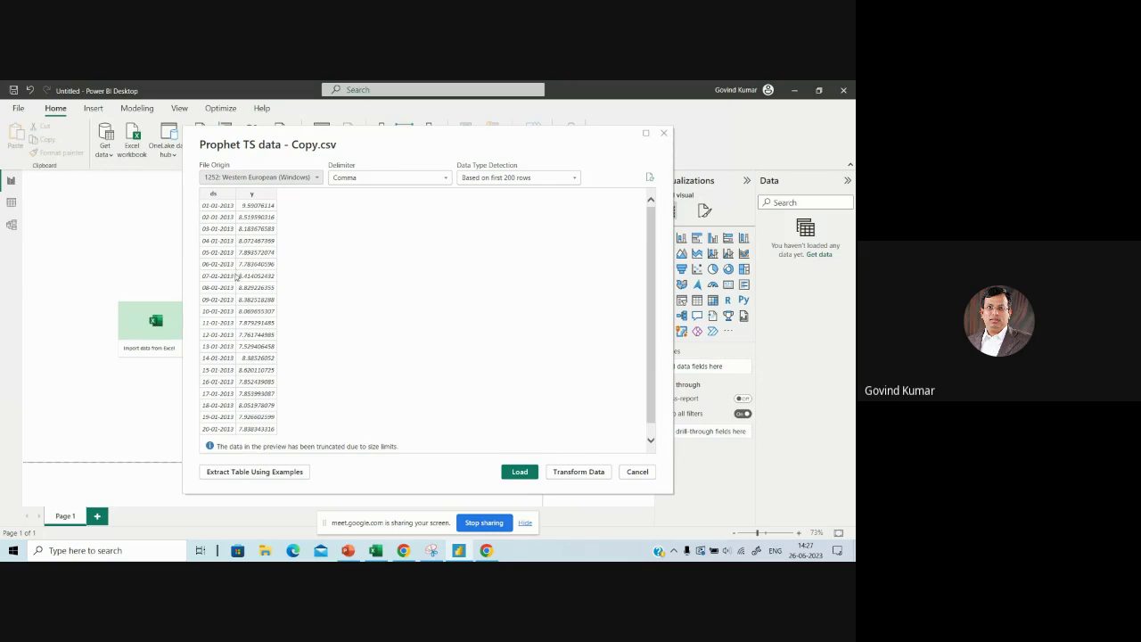
left_click(522, 473)
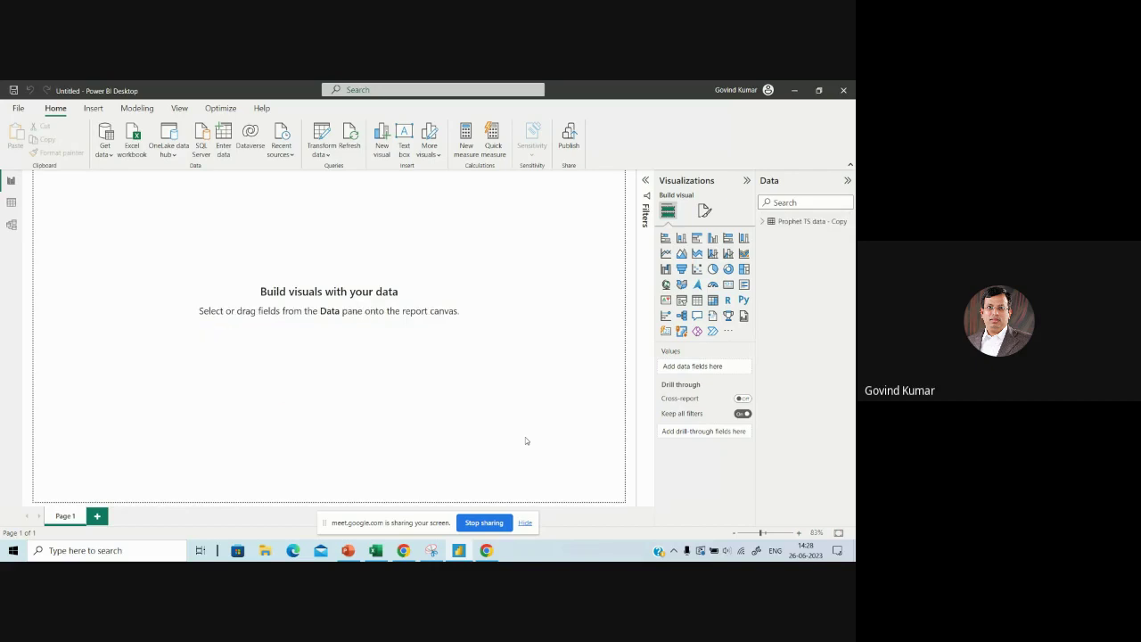
Step: Expand the fields of the Prophet TS data - Copy table, review its rows in Table view and return to the report canvas
left_click(763, 221)
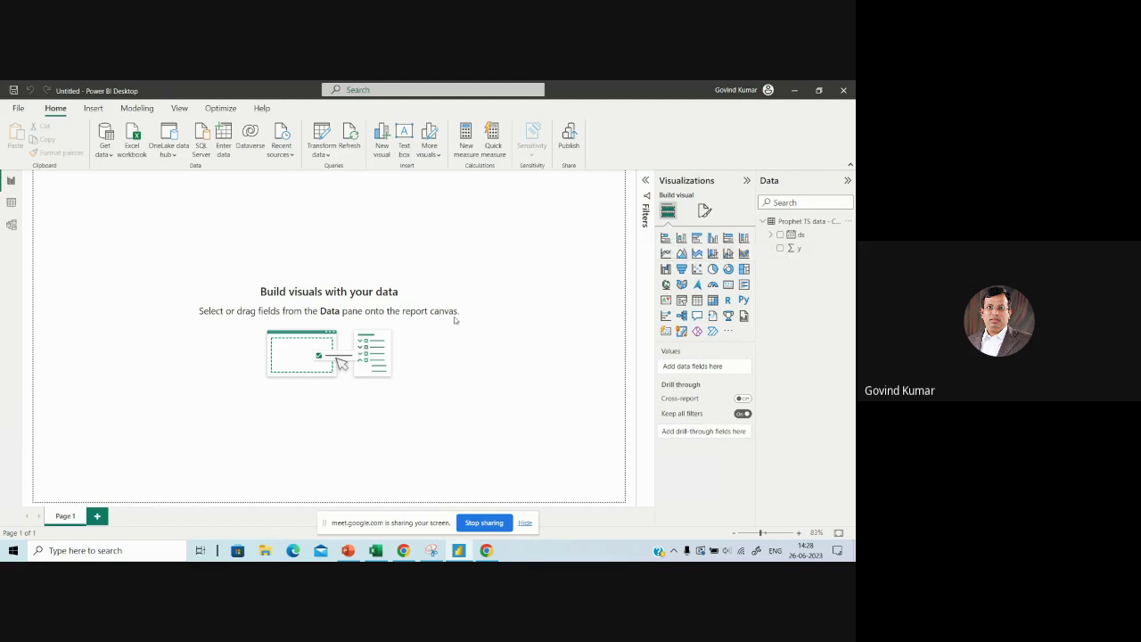
left_click(9, 205)
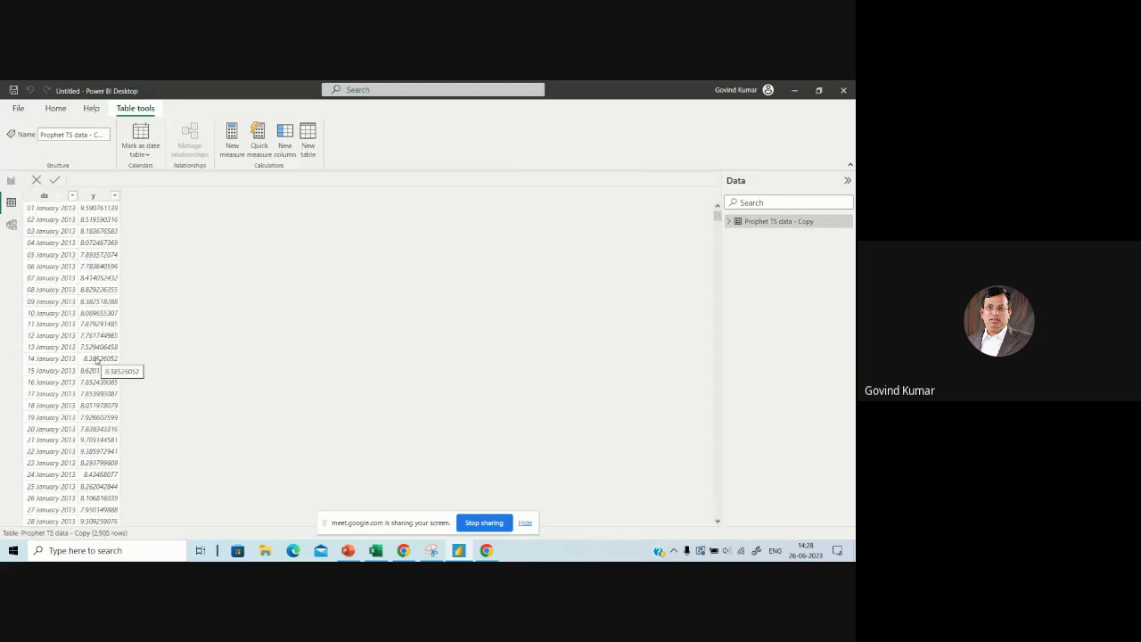
left_click(11, 183)
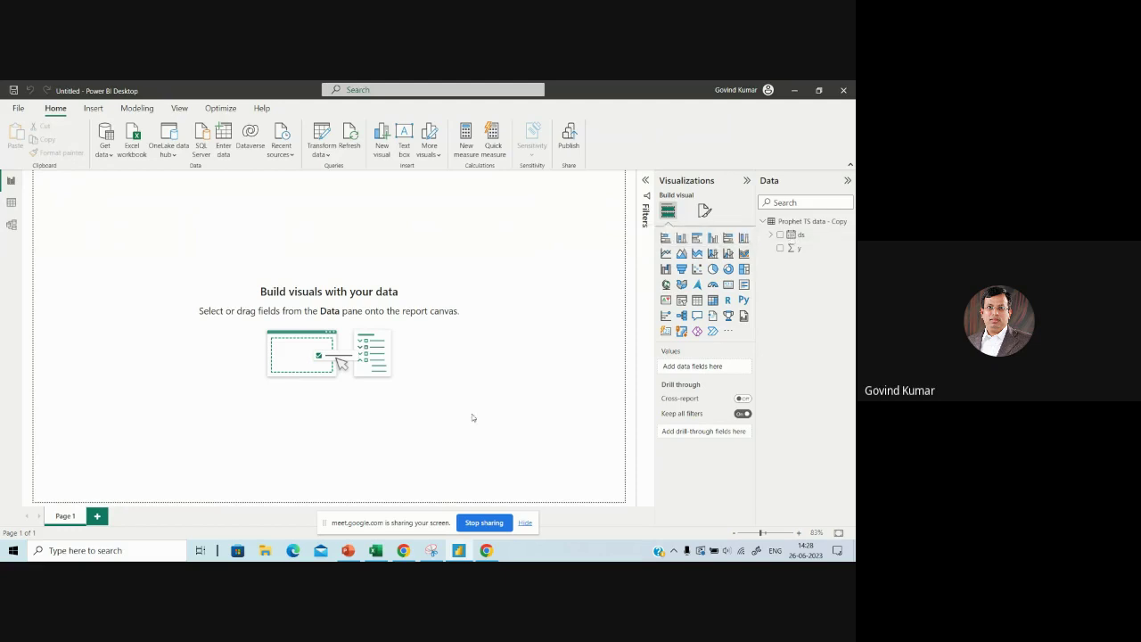
Step: Examine the y column's value distribution and cleanup options in the Power Query Editor, and close the editor without applying changes
left_click(320, 153)
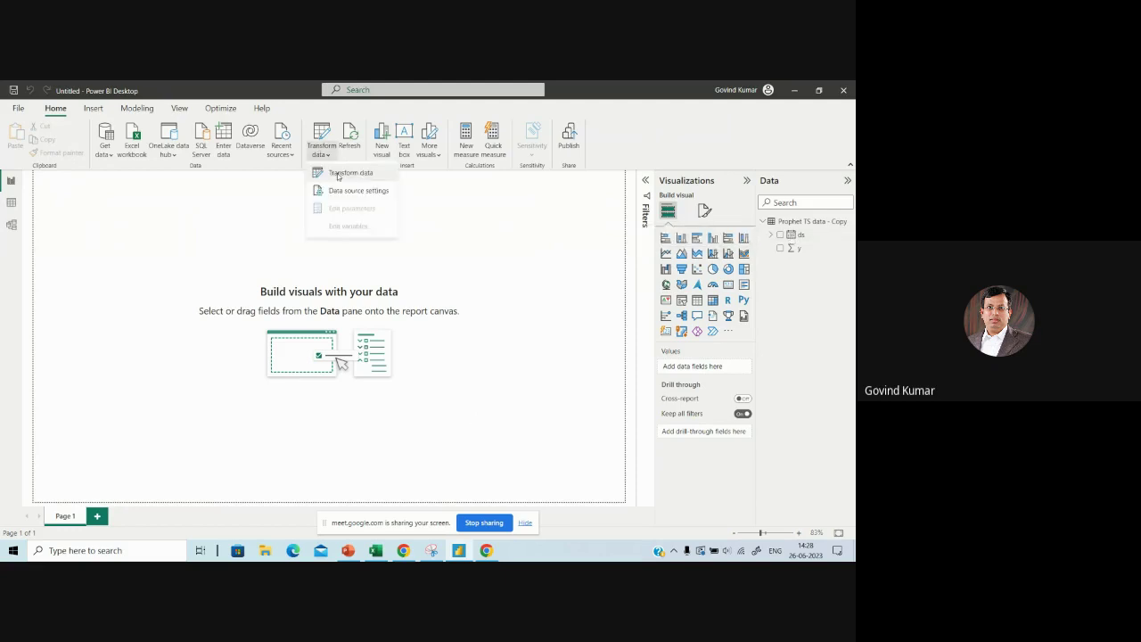
left_click(337, 176)
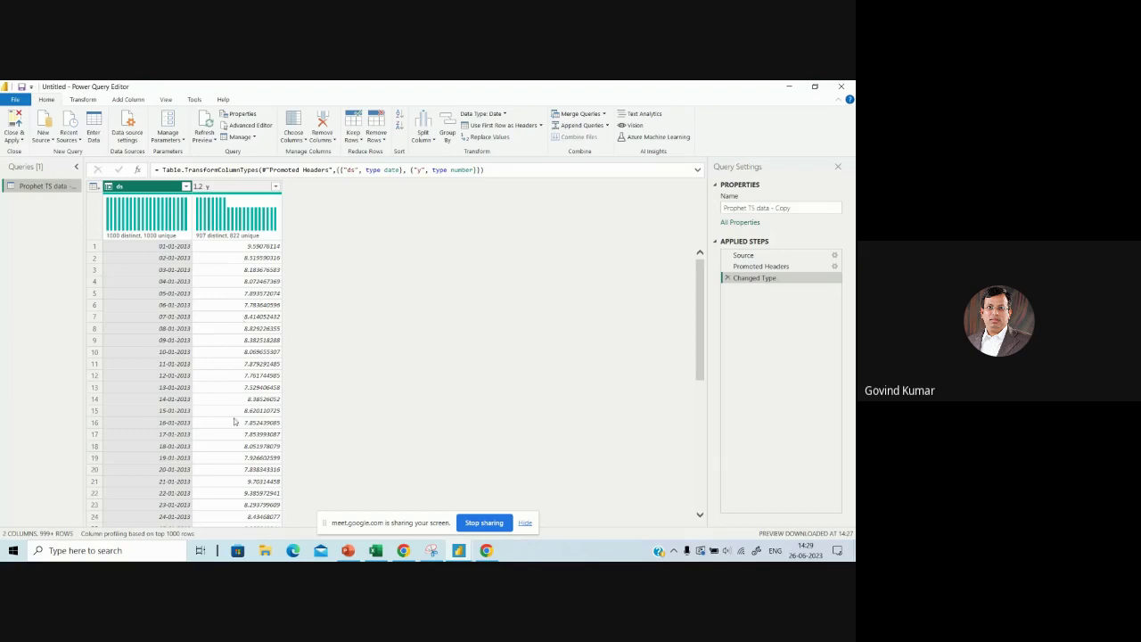
left_click(78, 100)
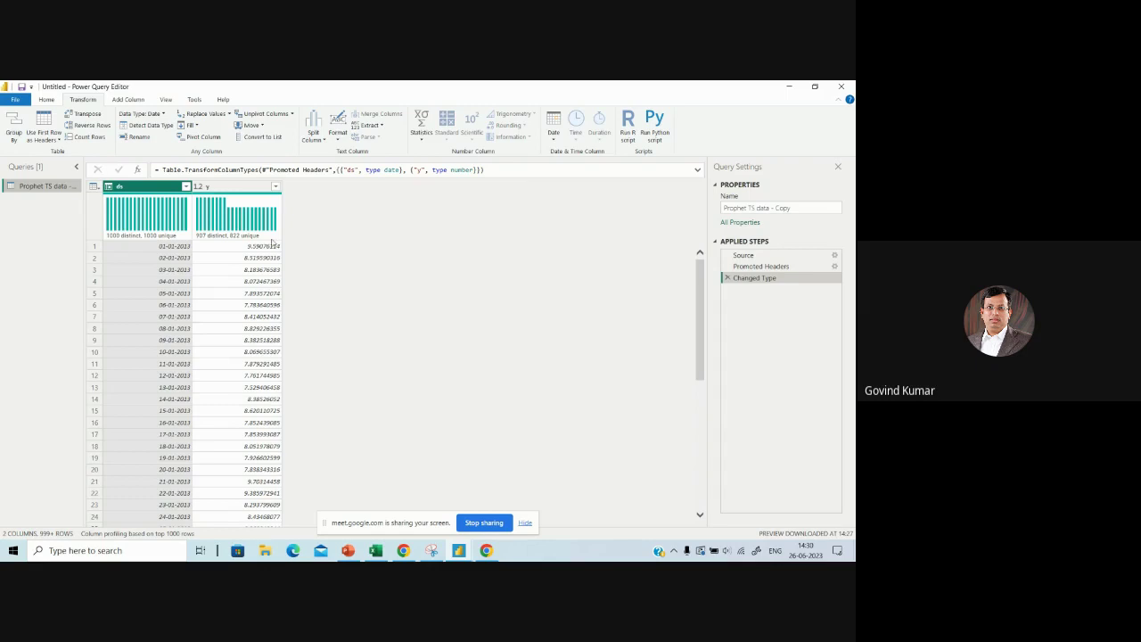
mouse_move(267, 238)
mouse_move(239, 219)
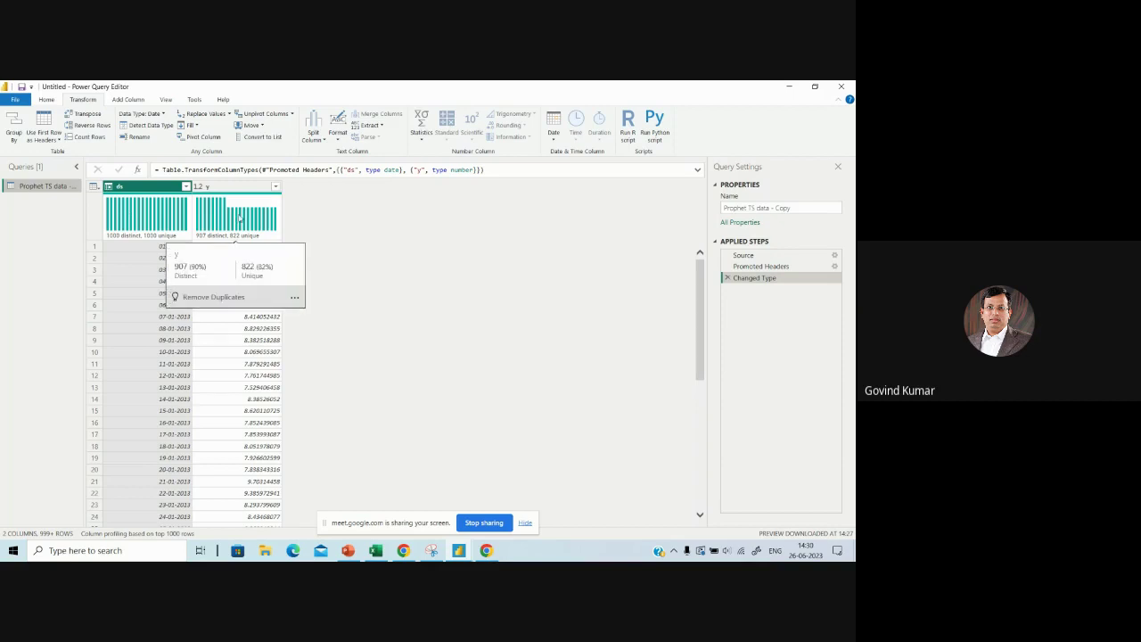
left_click(294, 297)
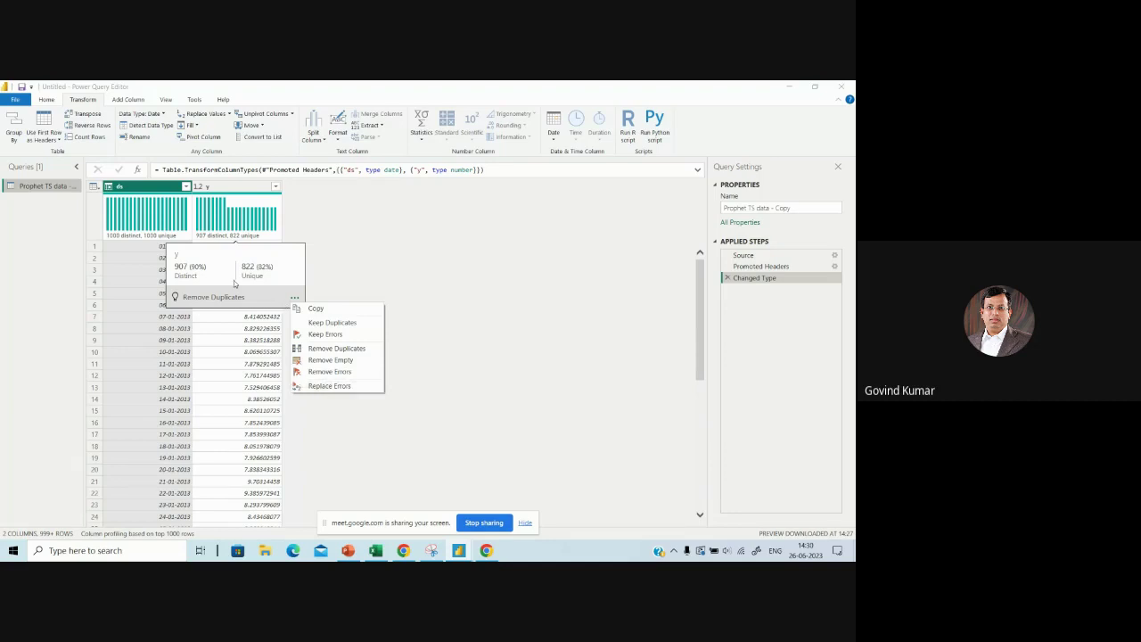
left_click(434, 265)
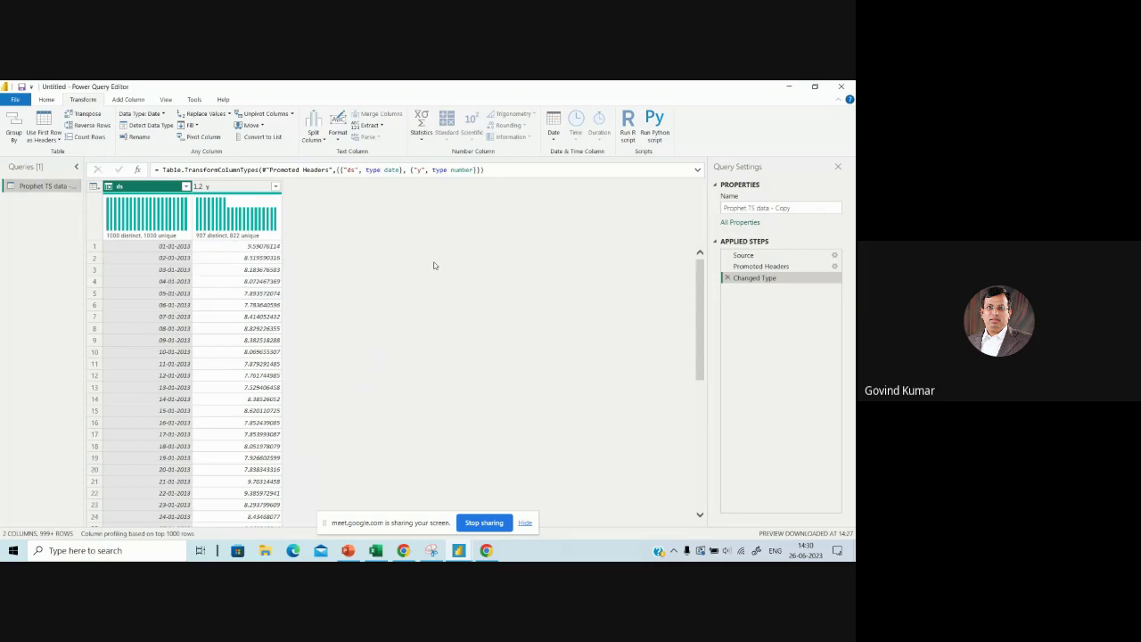
left_click(46, 100)
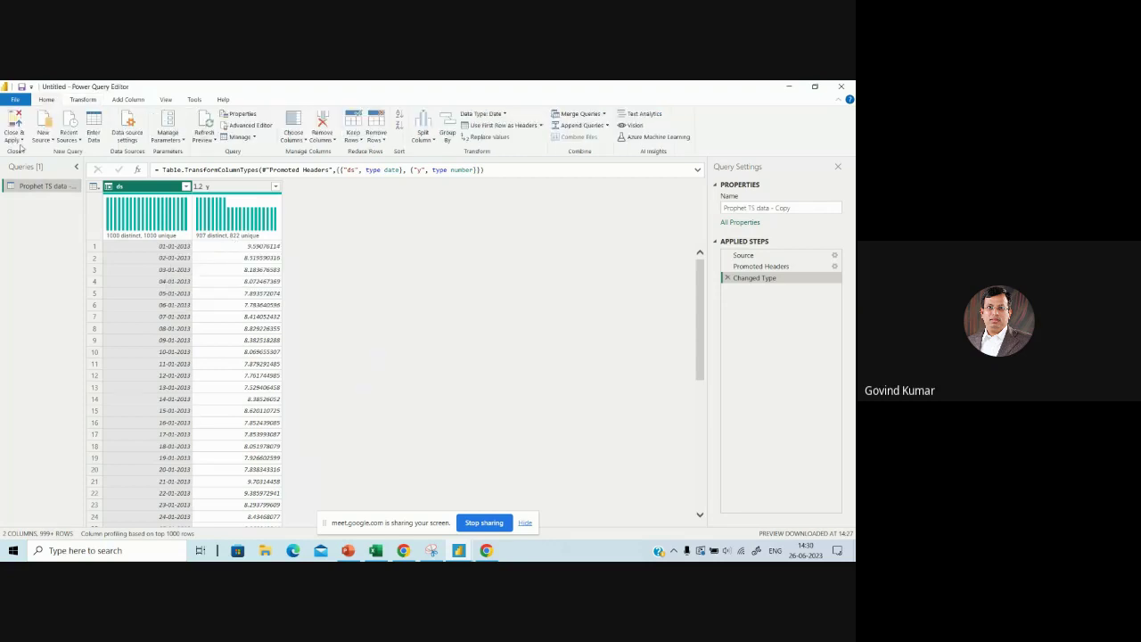
left_click(20, 139)
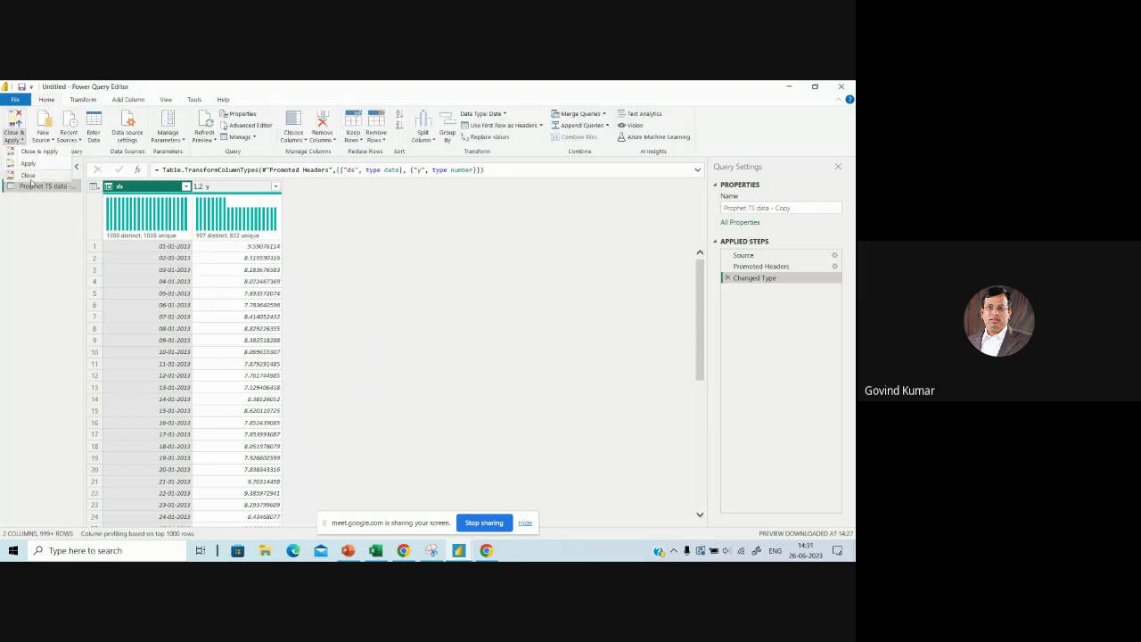
left_click(29, 176)
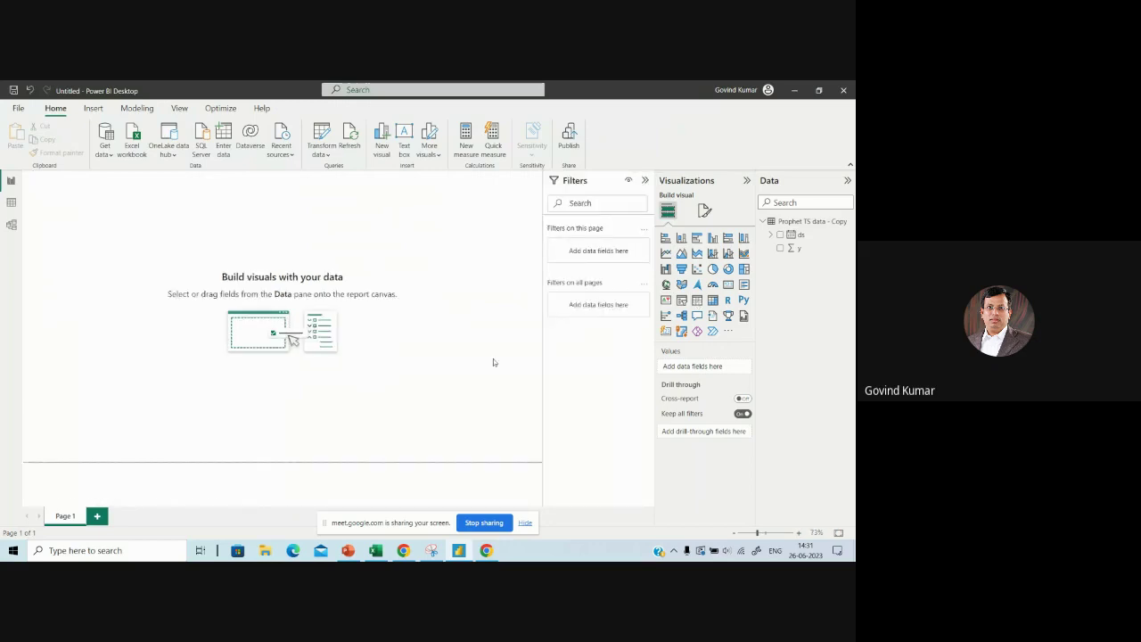
Step: Add an empty line chart to Page 1, enlarge it and place it near the middle of the canvas
left_click(666, 253)
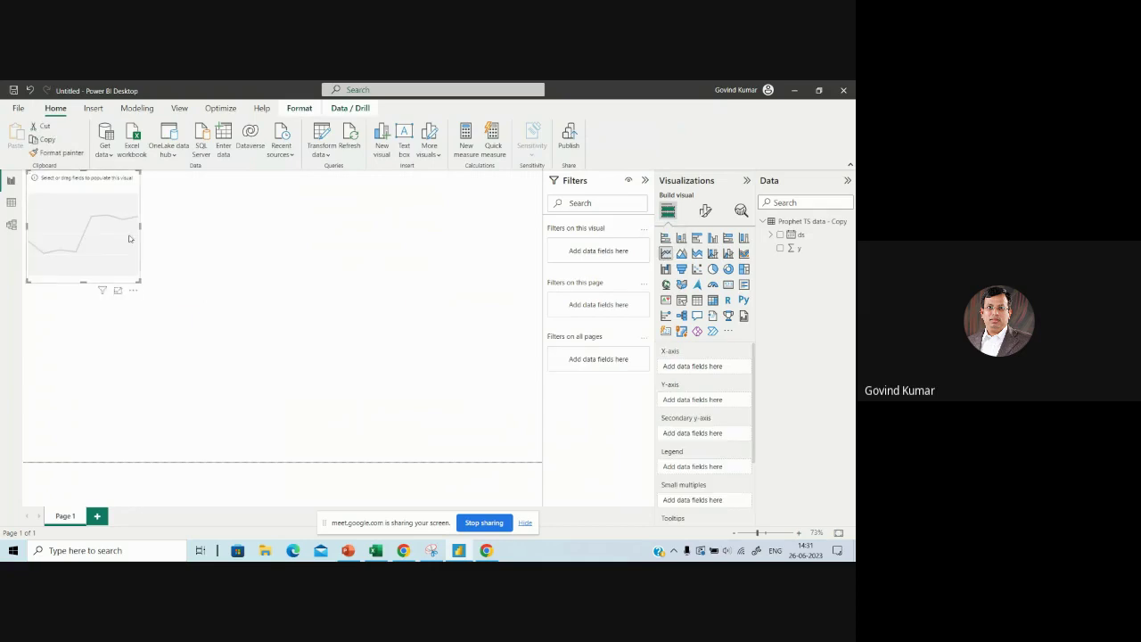
left_click_drag(128, 239, 266, 267)
left_click_drag(290, 356, 342, 374)
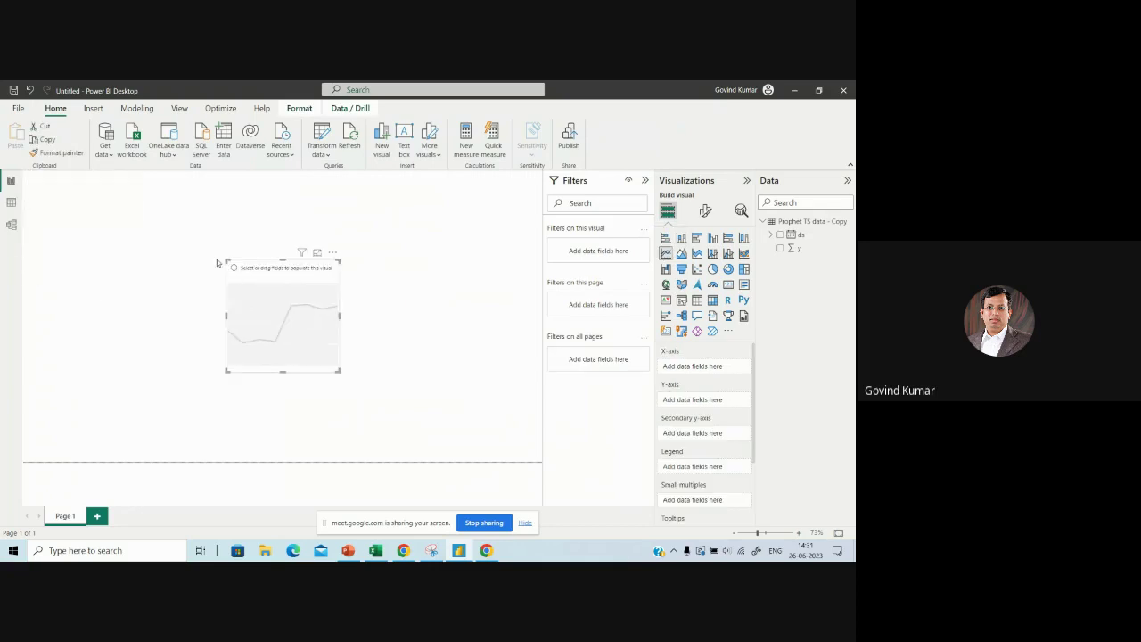
left_click_drag(223, 247, 119, 250)
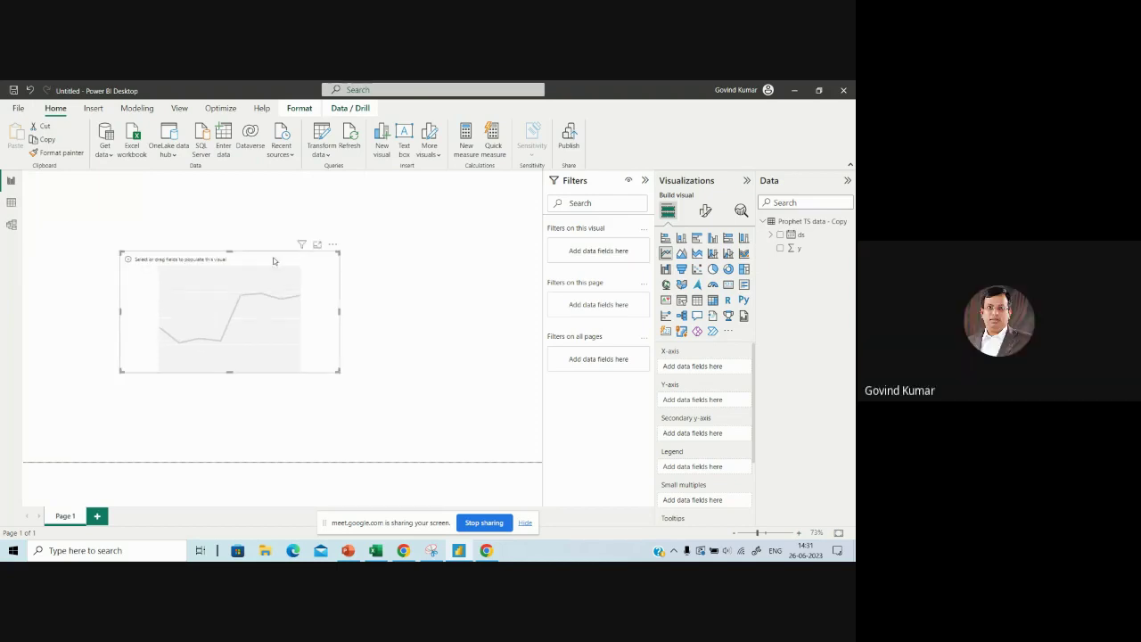
left_click_drag(275, 260, 368, 242)
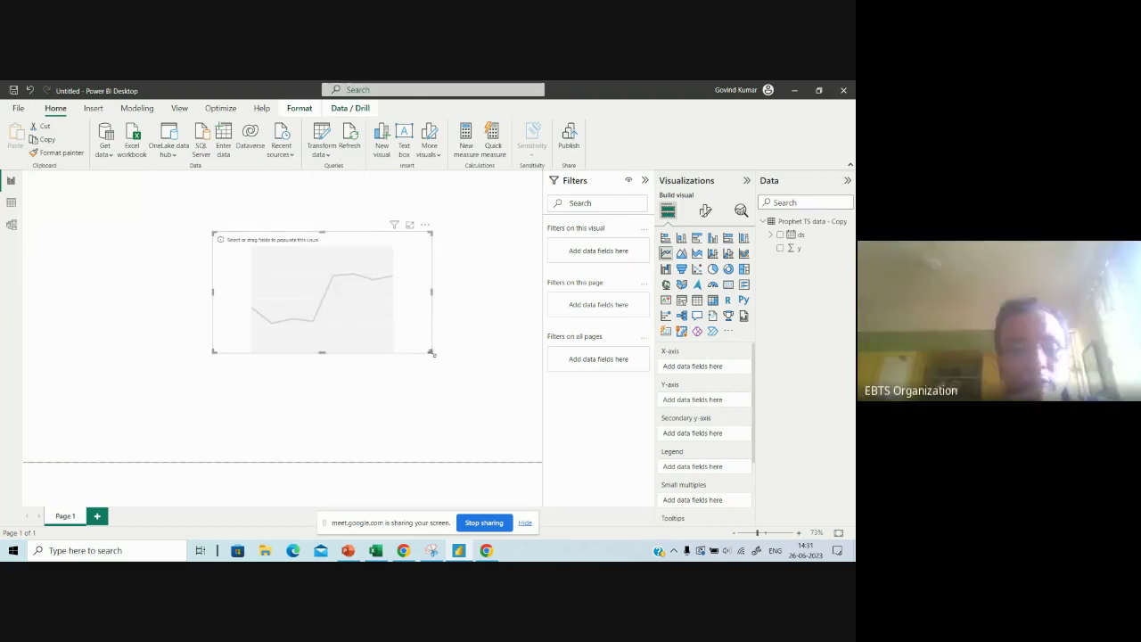
left_click_drag(432, 353, 443, 371)
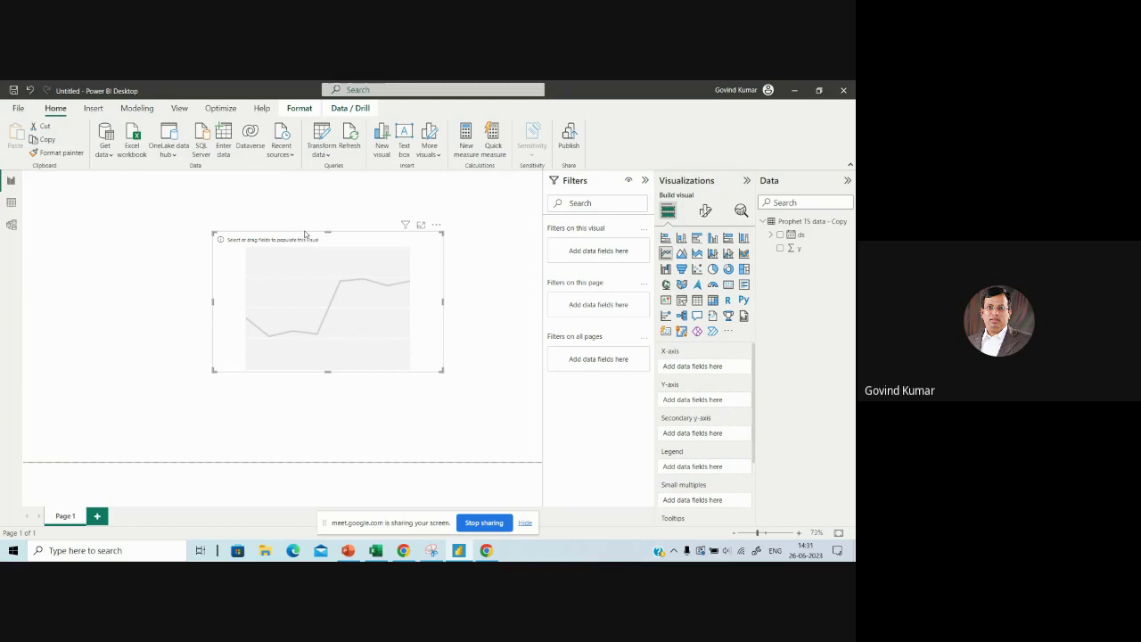
left_click_drag(305, 234, 290, 223)
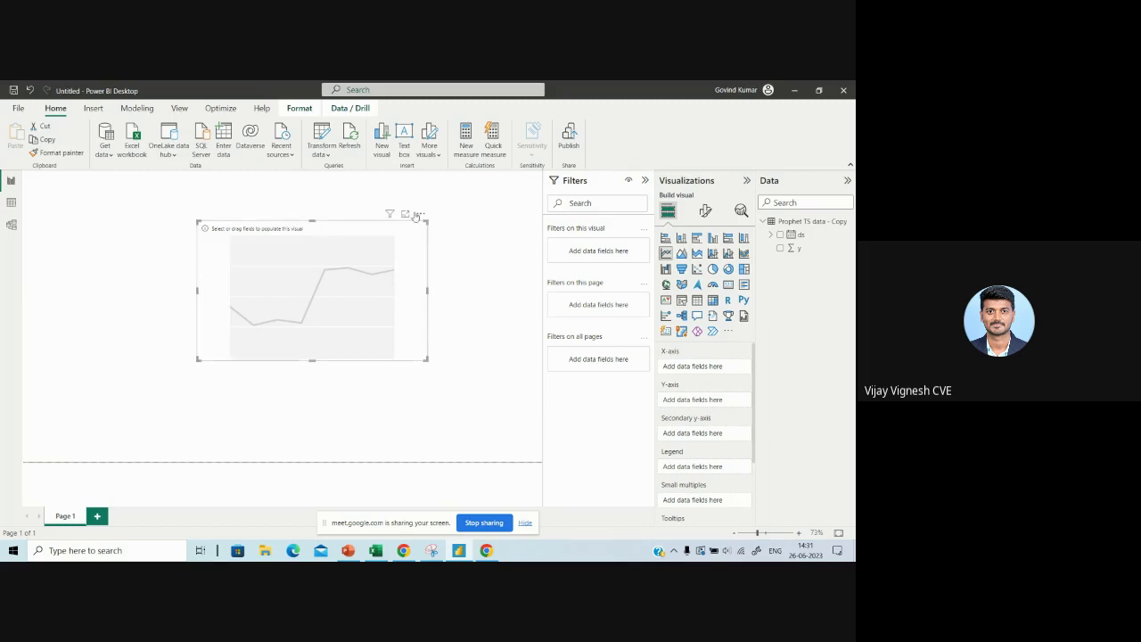
left_click(105, 154)
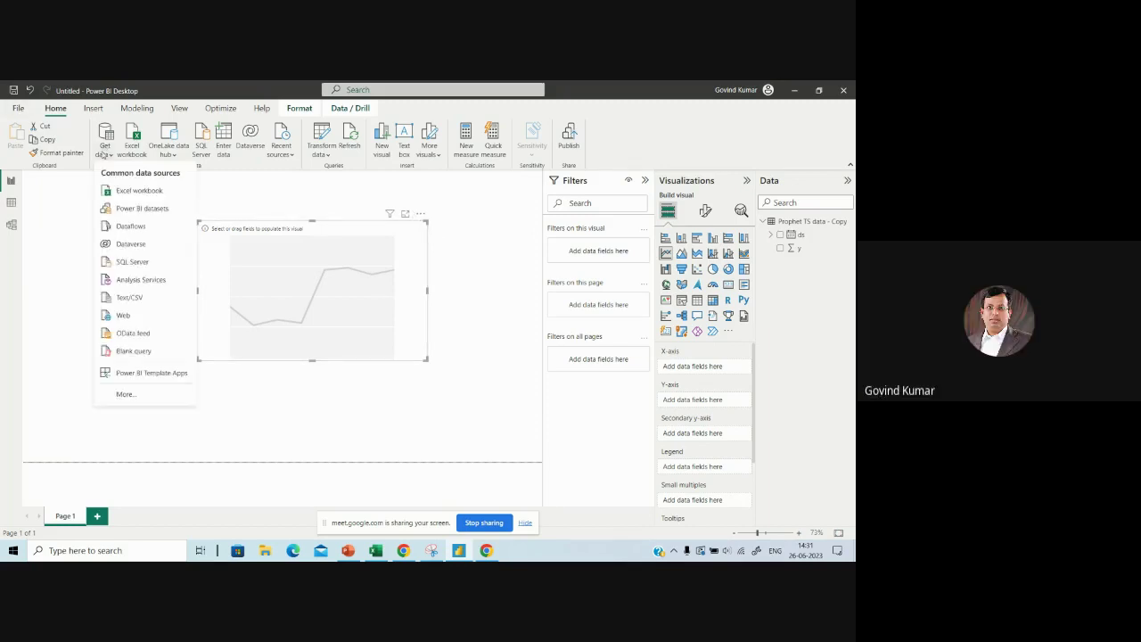
left_click(143, 191)
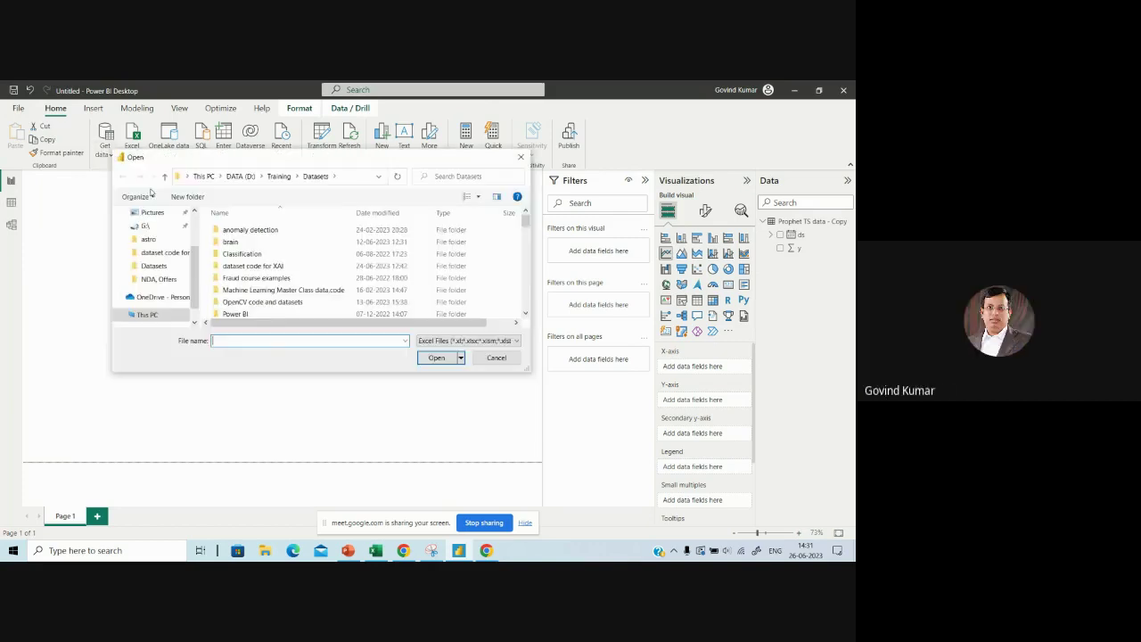
left_click(463, 341)
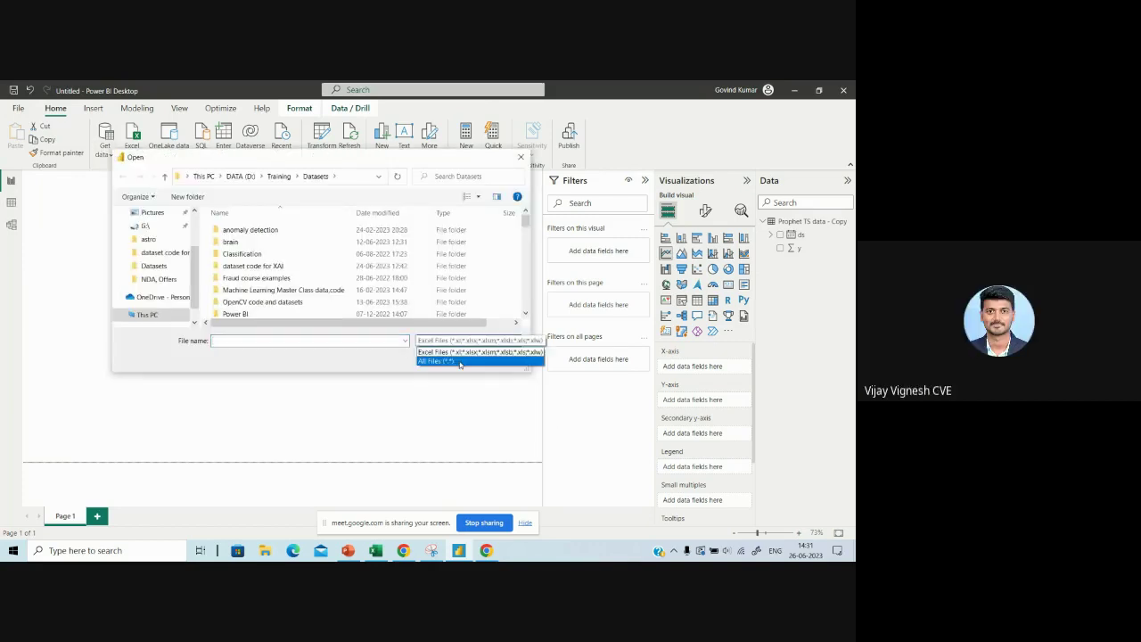
left_click(460, 361)
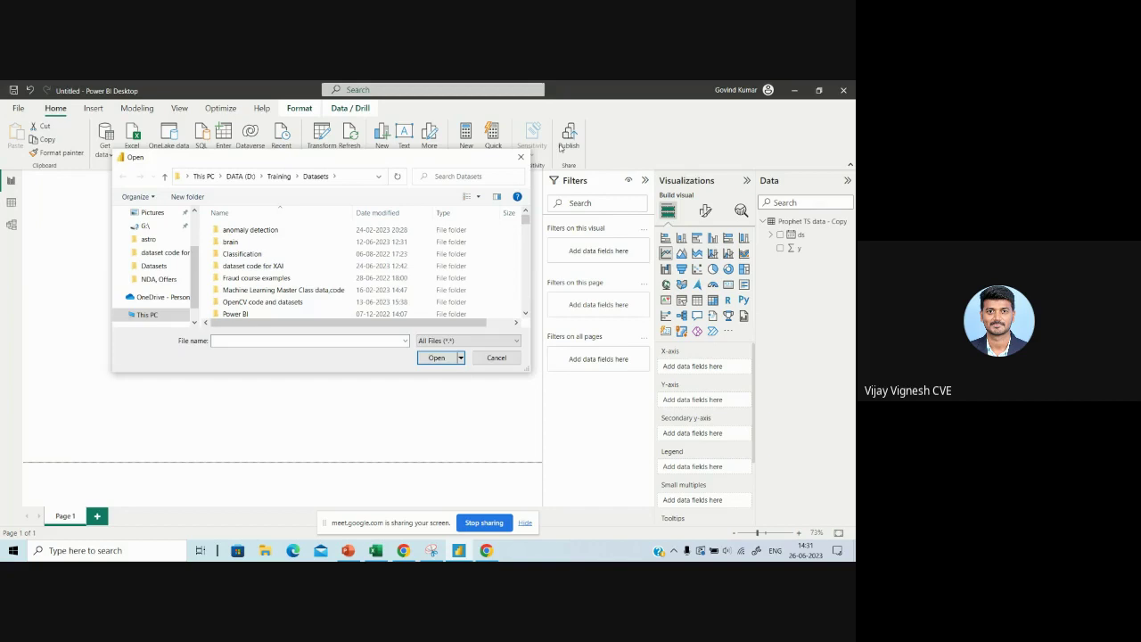
left_click(521, 157)
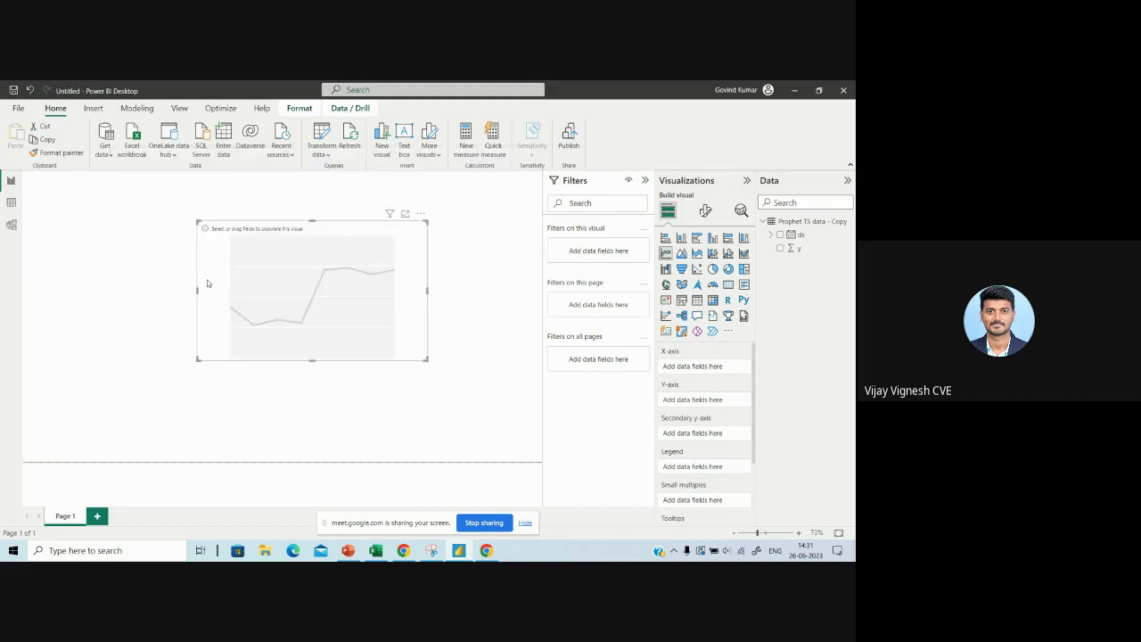
left_click(162, 297)
left_click(398, 228)
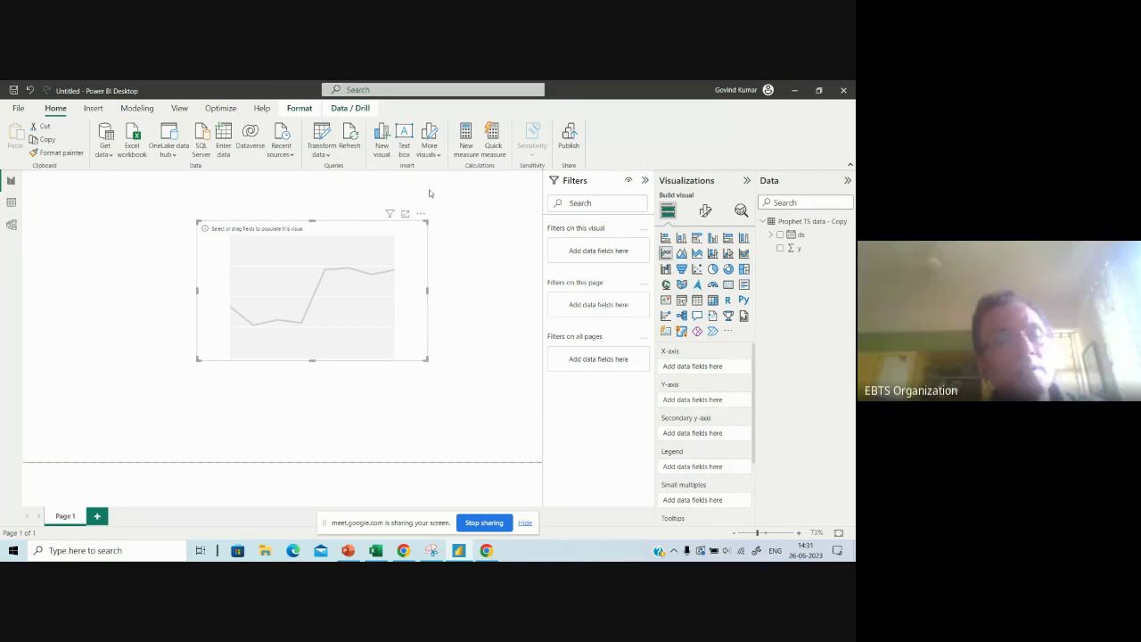
left_click(485, 522)
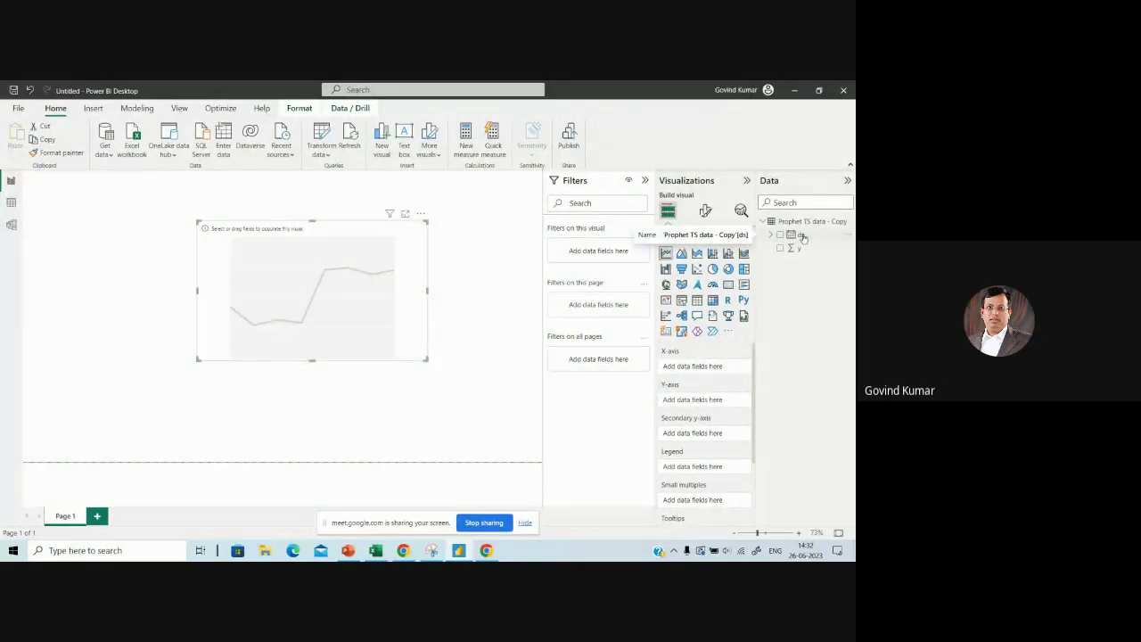
Step: Plot ds on the X-axis and y on the Y-axis of the line chart, using ds itself instead of its Date Hierarchy
left_click_drag(802, 237, 733, 342)
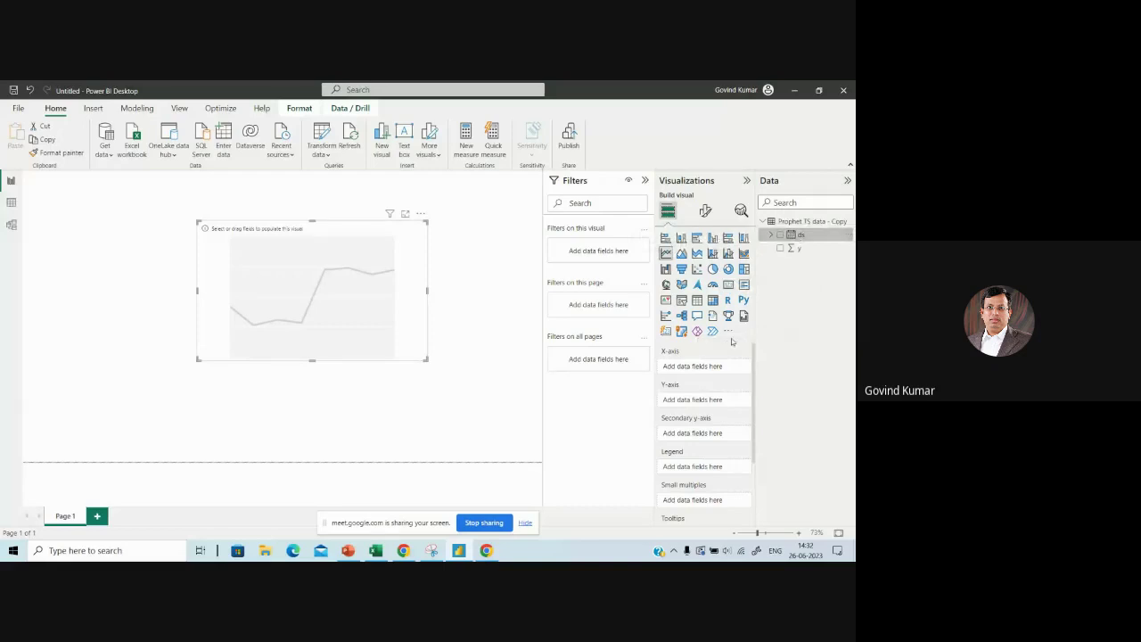
left_click_drag(714, 389, 701, 442)
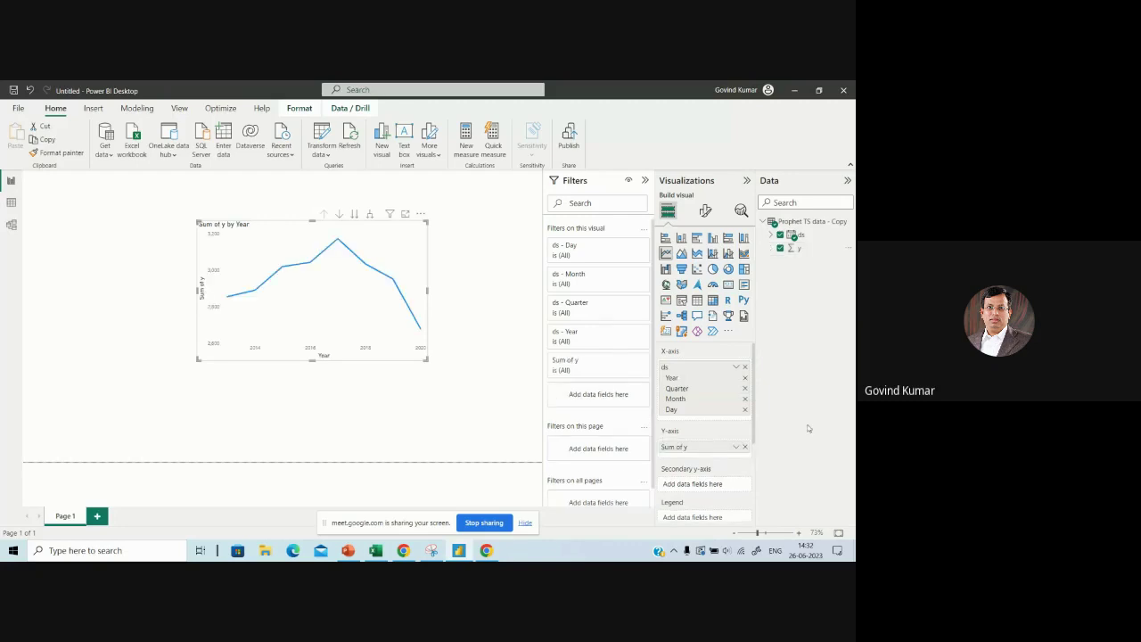
left_click(736, 366)
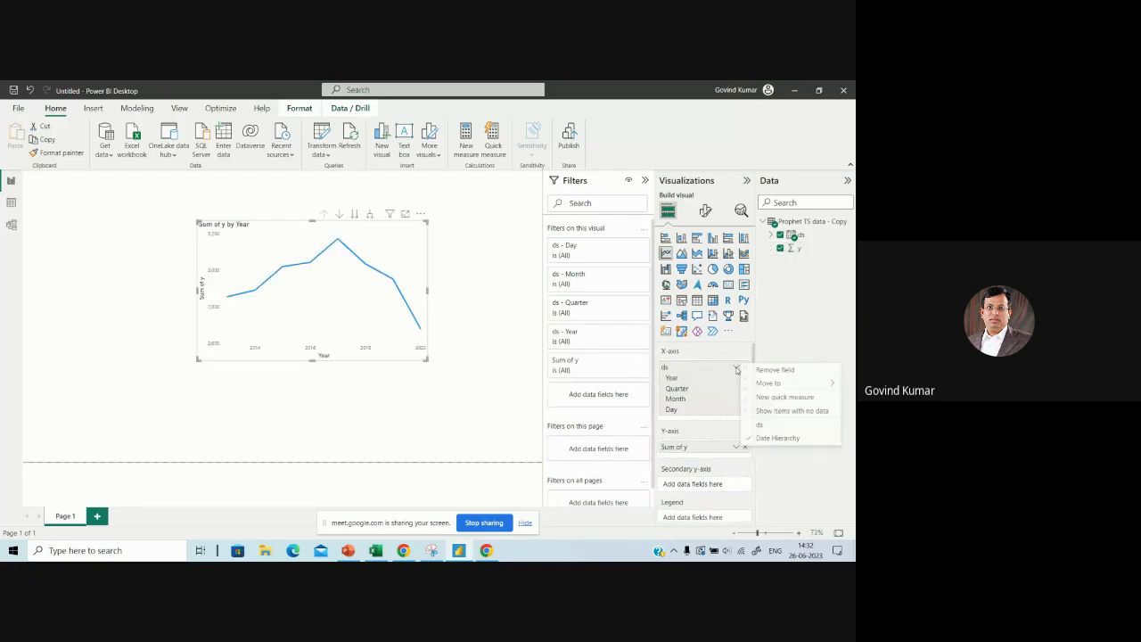
left_click(764, 426)
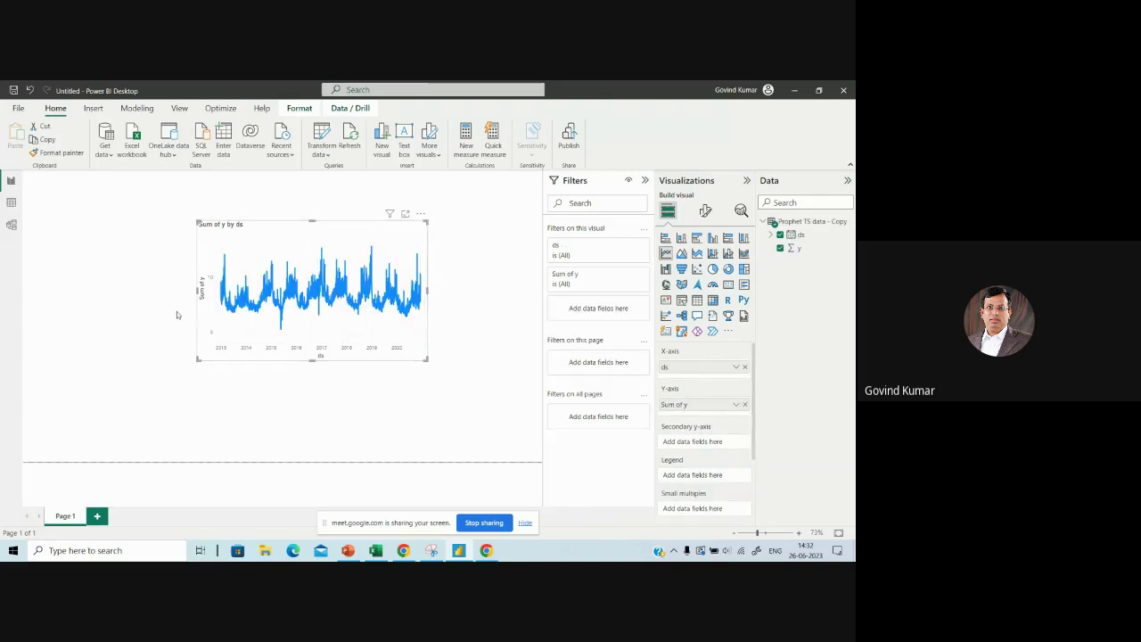
Step: Widen the line chart on both sides, move it into the upper half of the canvas and deselect it
left_click_drag(197, 294, 86, 294)
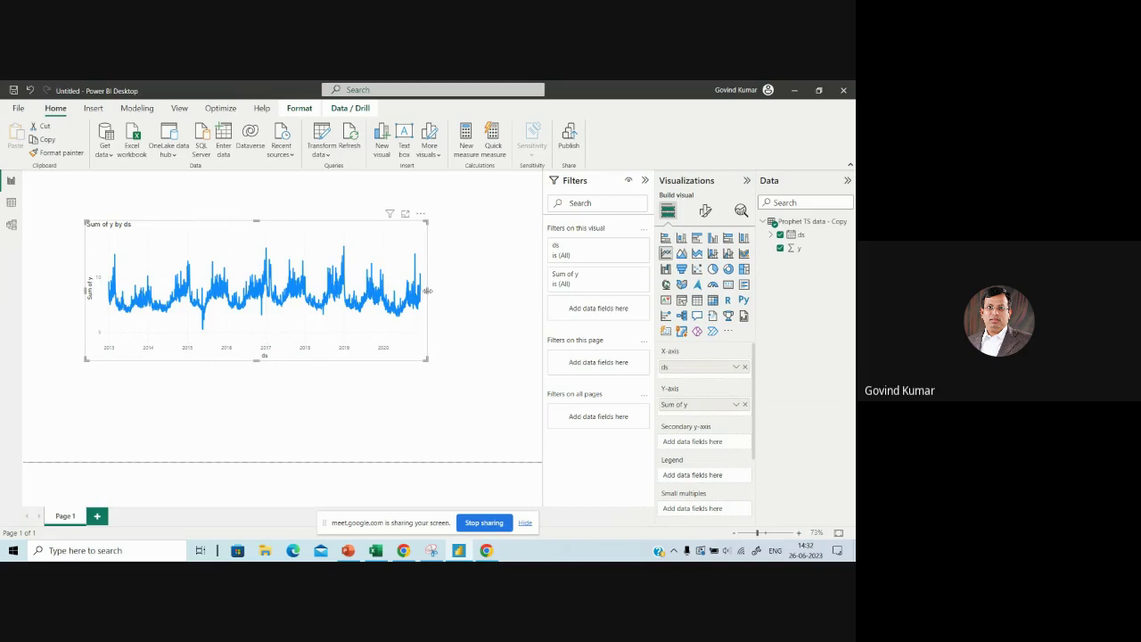
left_click_drag(427, 291, 453, 291)
left_click_drag(329, 232, 365, 274)
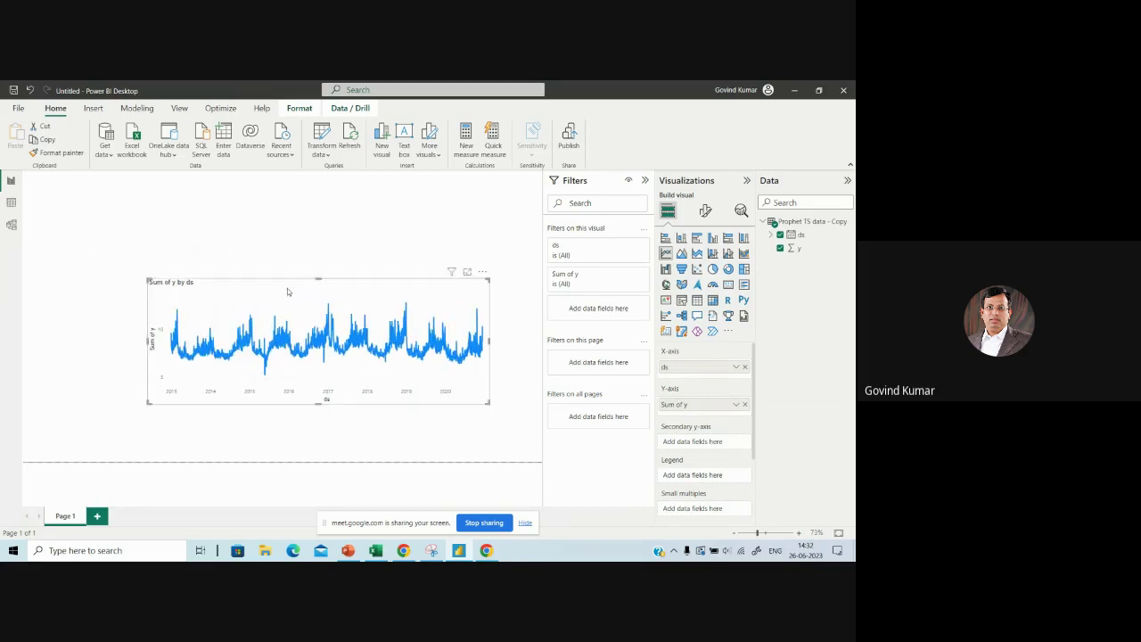
left_click_drag(287, 288, 291, 237)
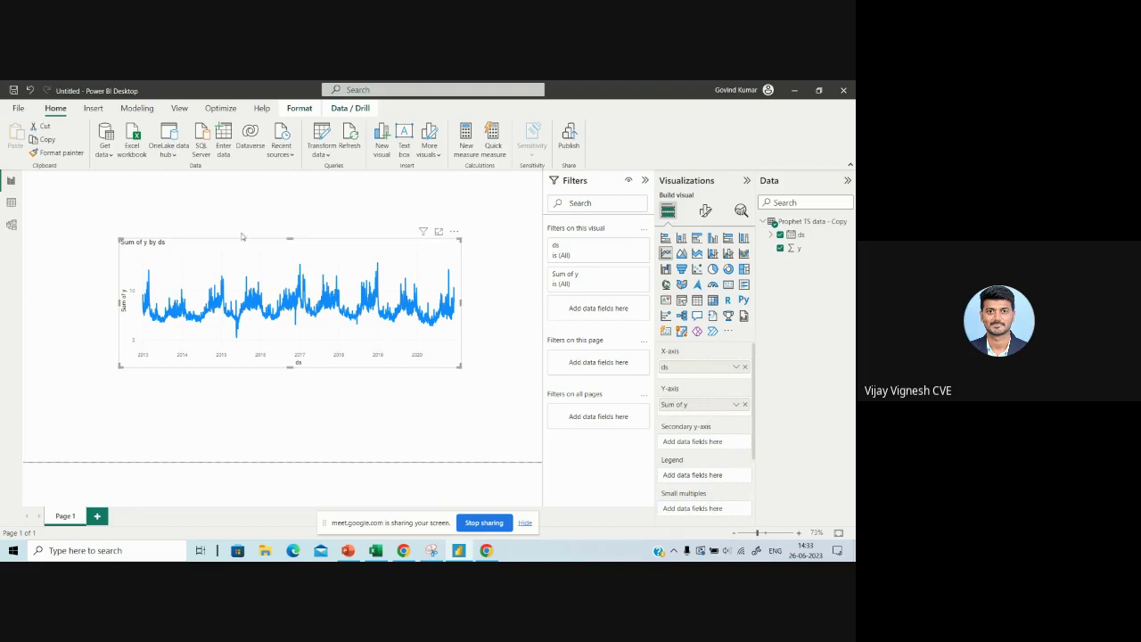
left_click_drag(287, 237, 280, 233)
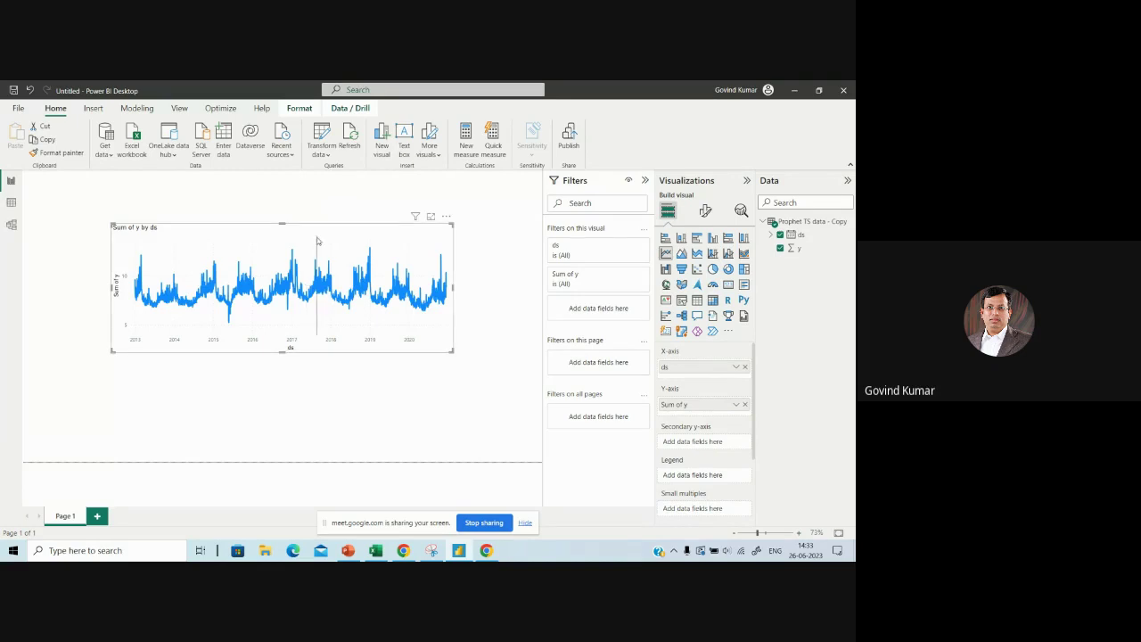
left_click_drag(317, 241, 319, 217)
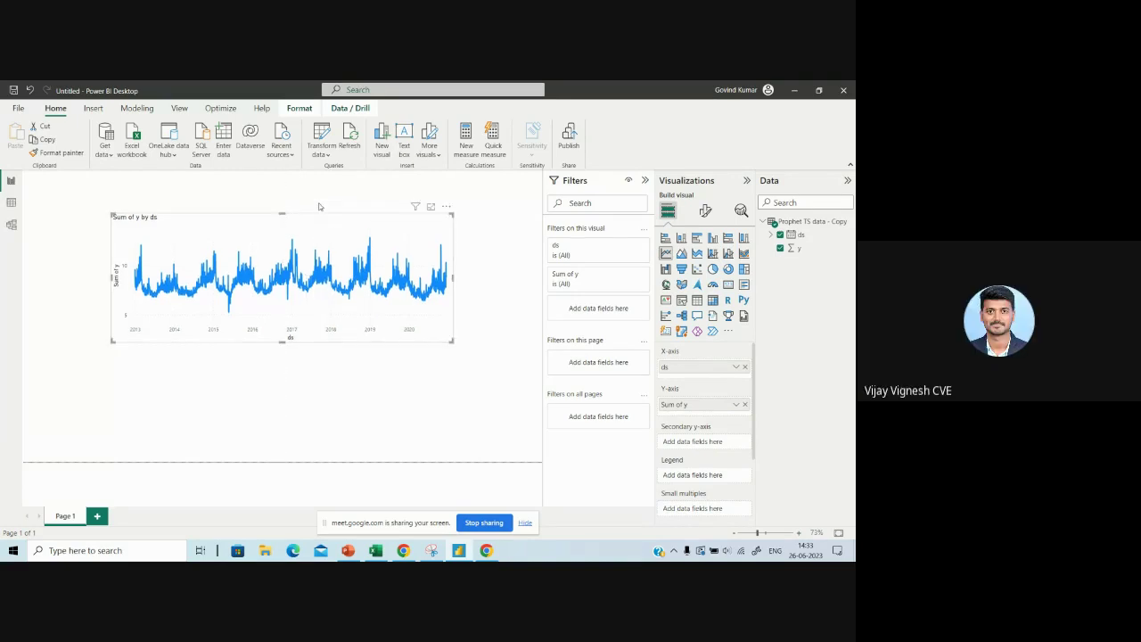
left_click(319, 207)
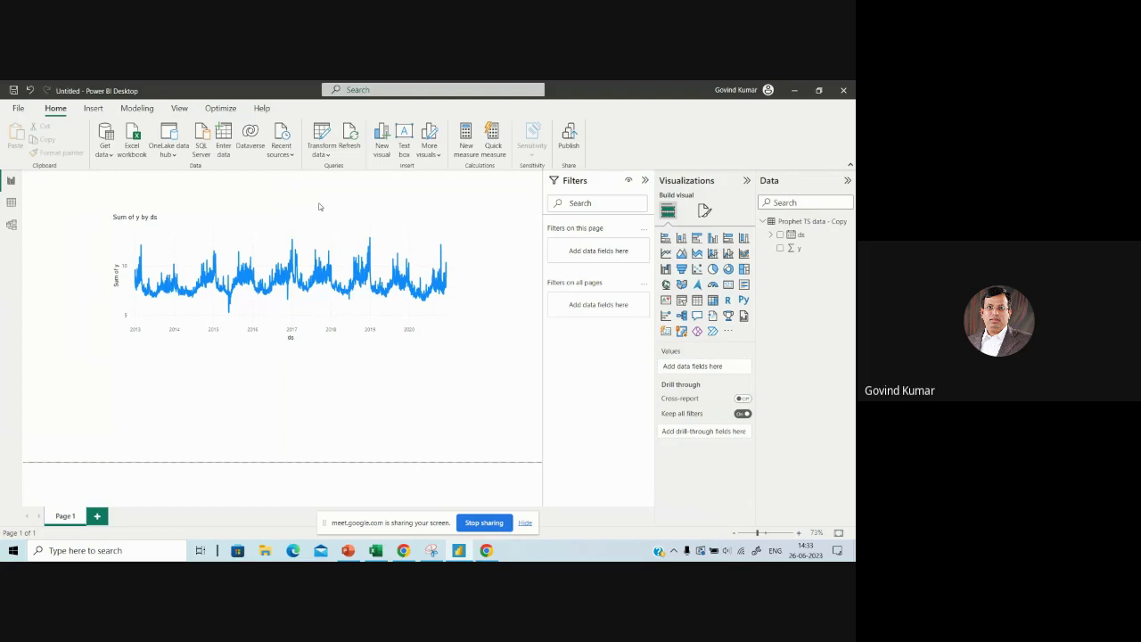
Step: Load the CSV file "Cluster data" from the Datasets folder into the report, with all file types shown in the file picker
left_click(108, 154)
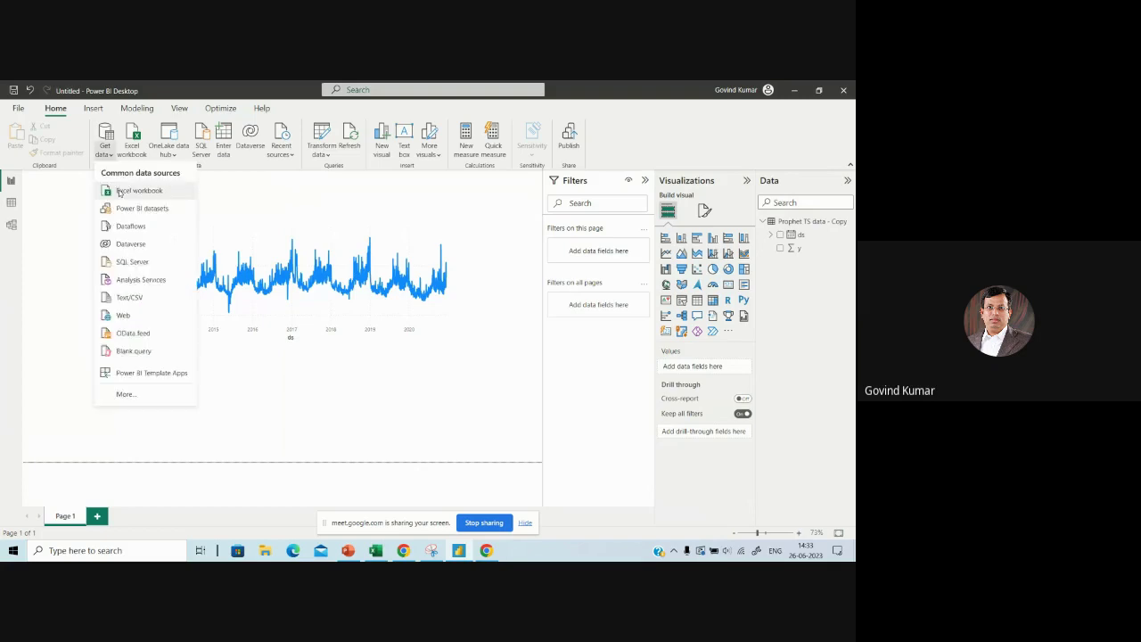
left_click(119, 191)
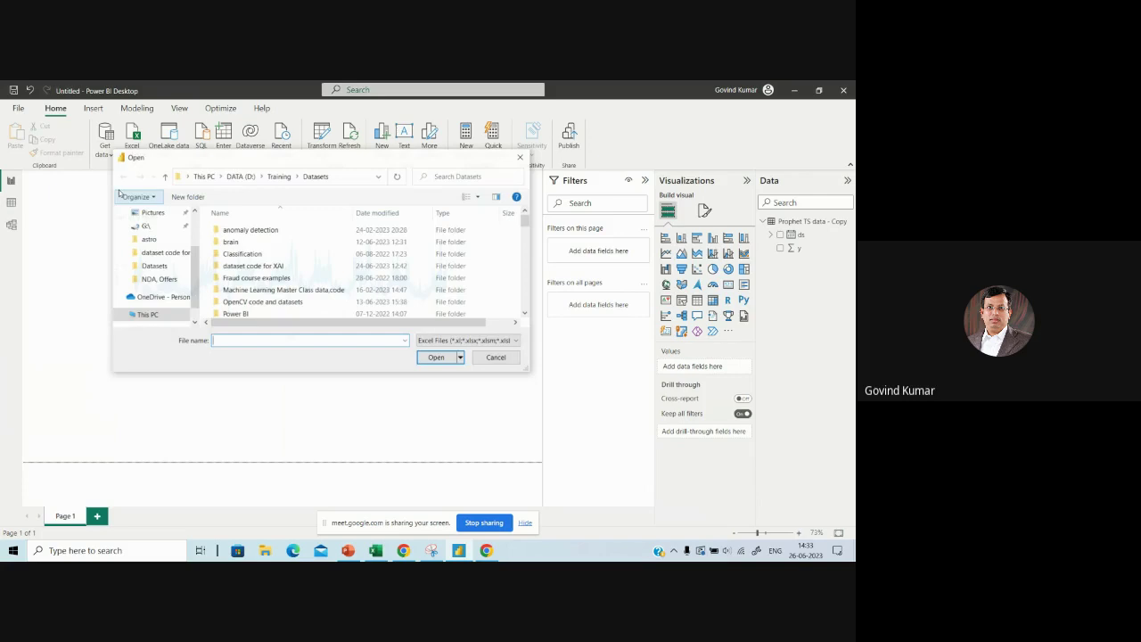
left_click(455, 335)
left_click(438, 360)
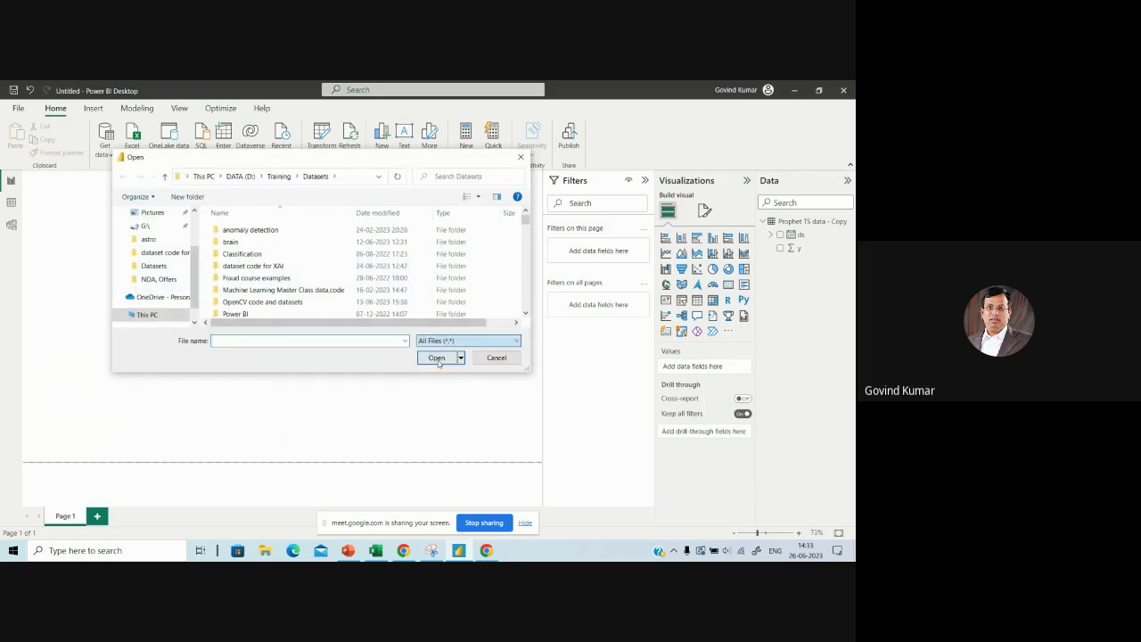
left_click(277, 280)
key("c")
left_click(277, 278)
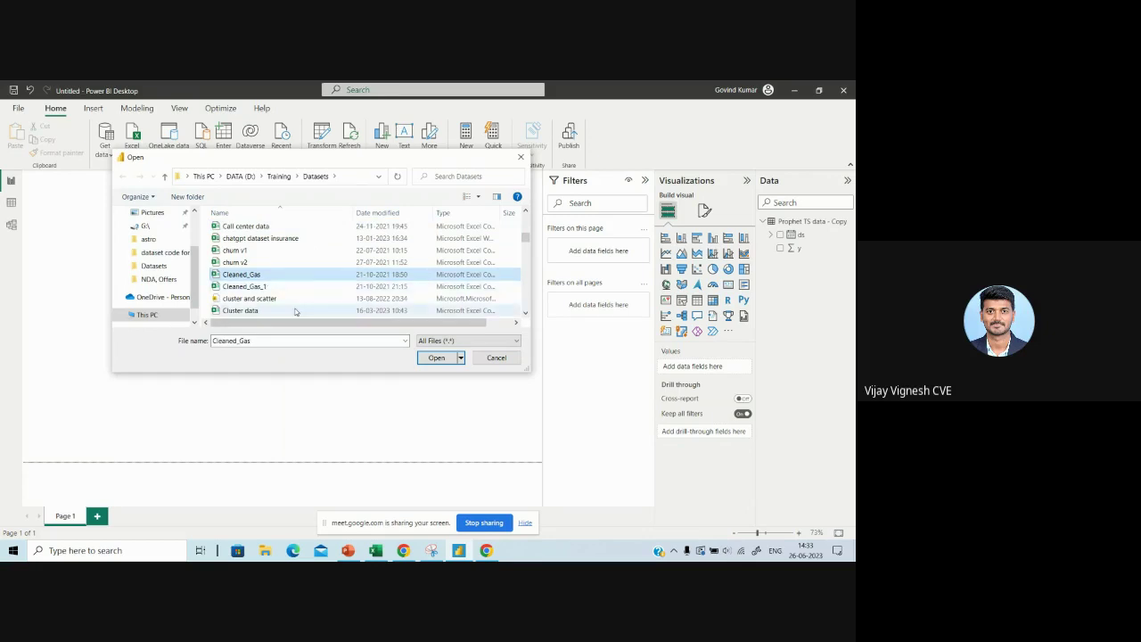
left_click(295, 311)
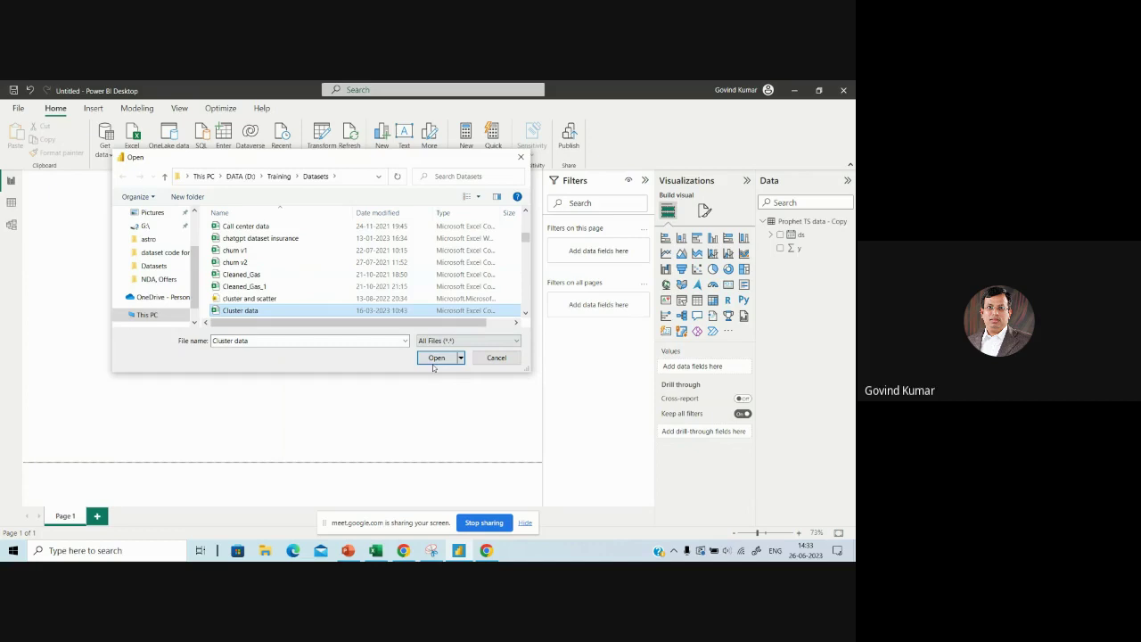
left_click(434, 358)
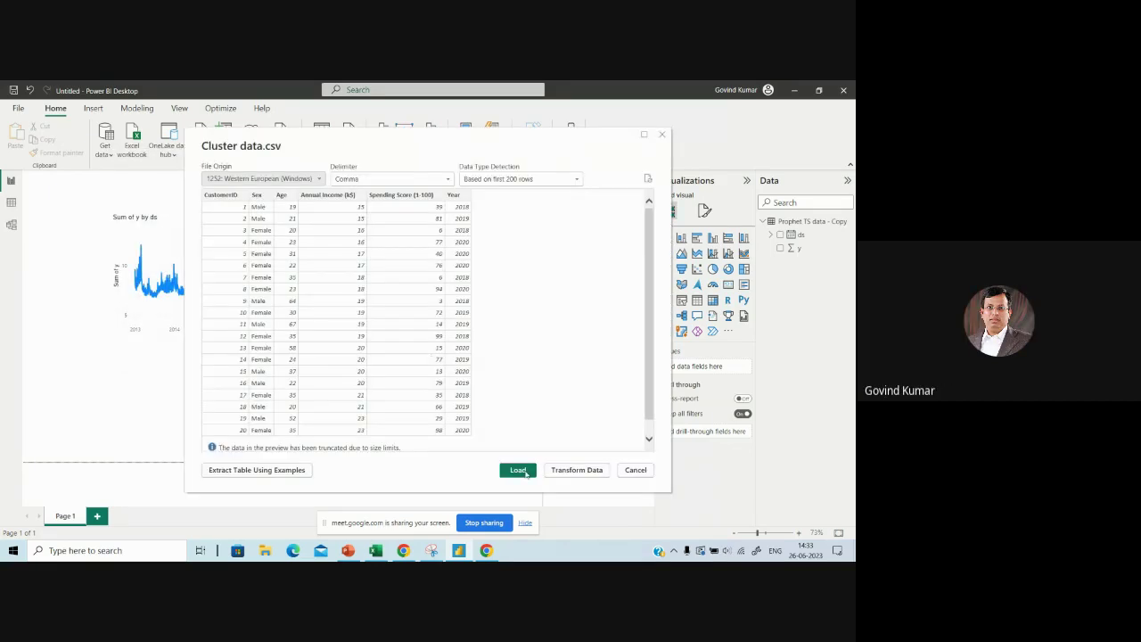
left_click(523, 471)
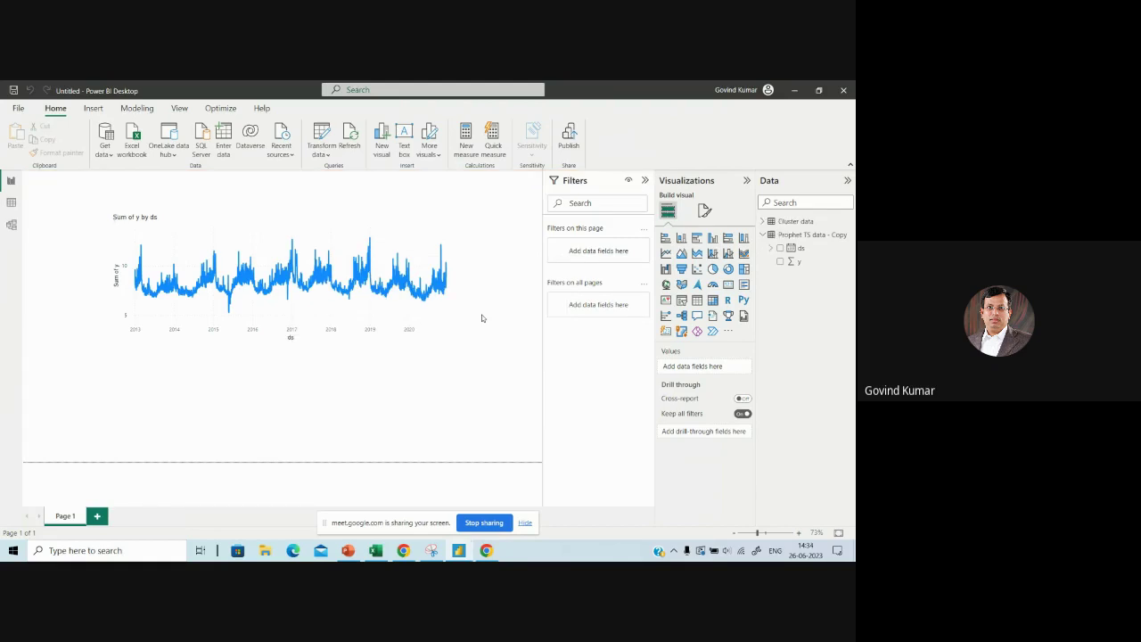
Step: Expand the fields of the Cluster data table and move the line chart slightly higher on the canvas
left_click(763, 221)
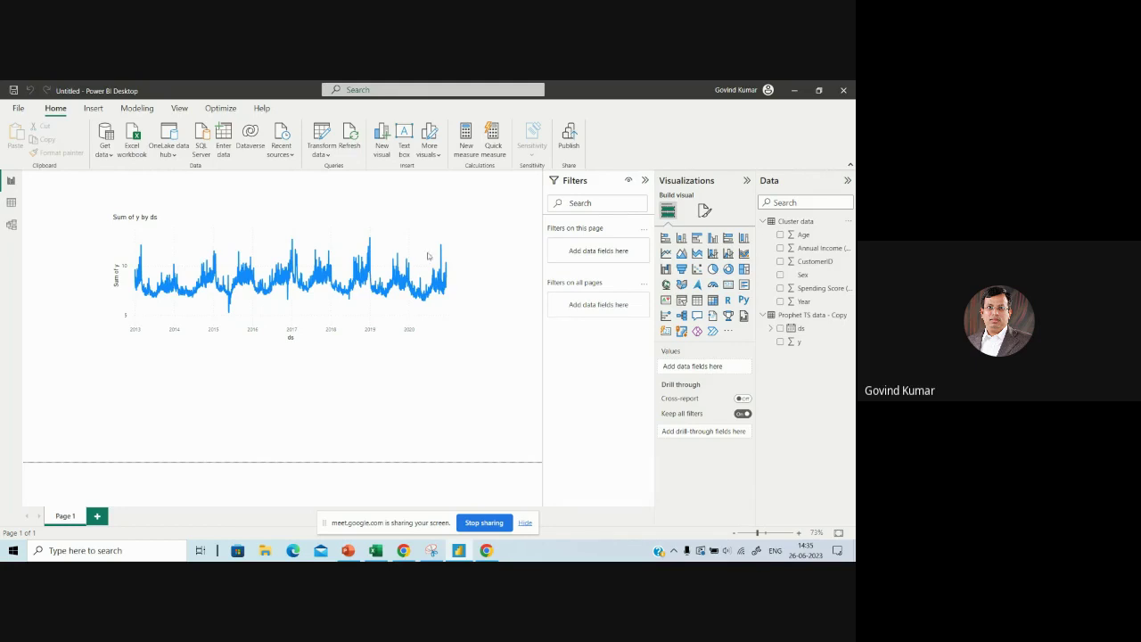
left_click(377, 211)
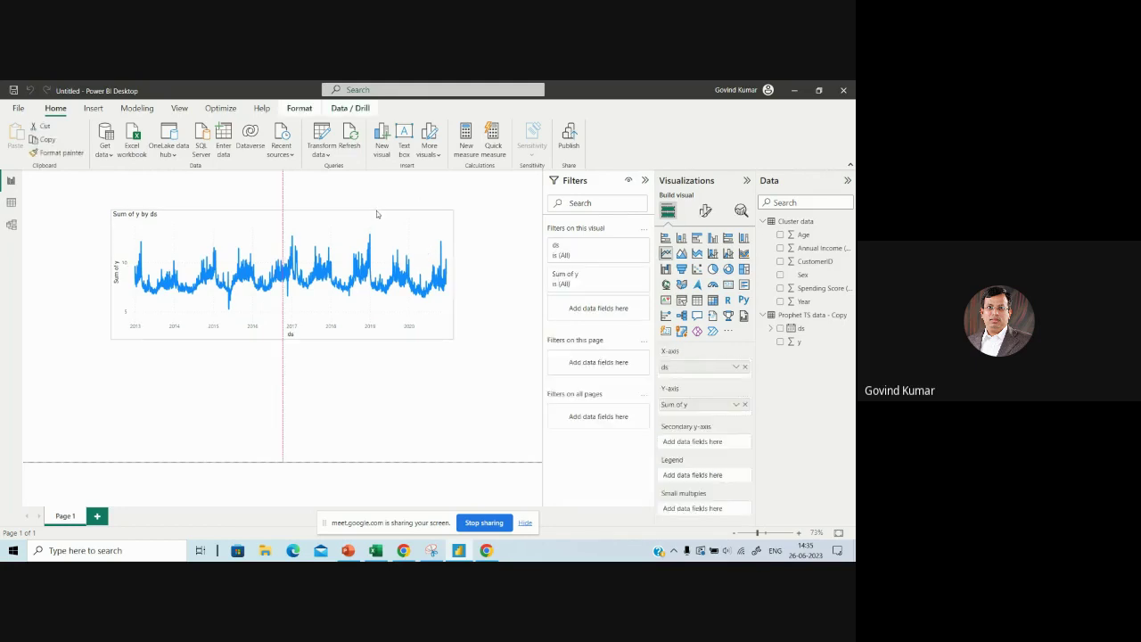
left_click(522, 360)
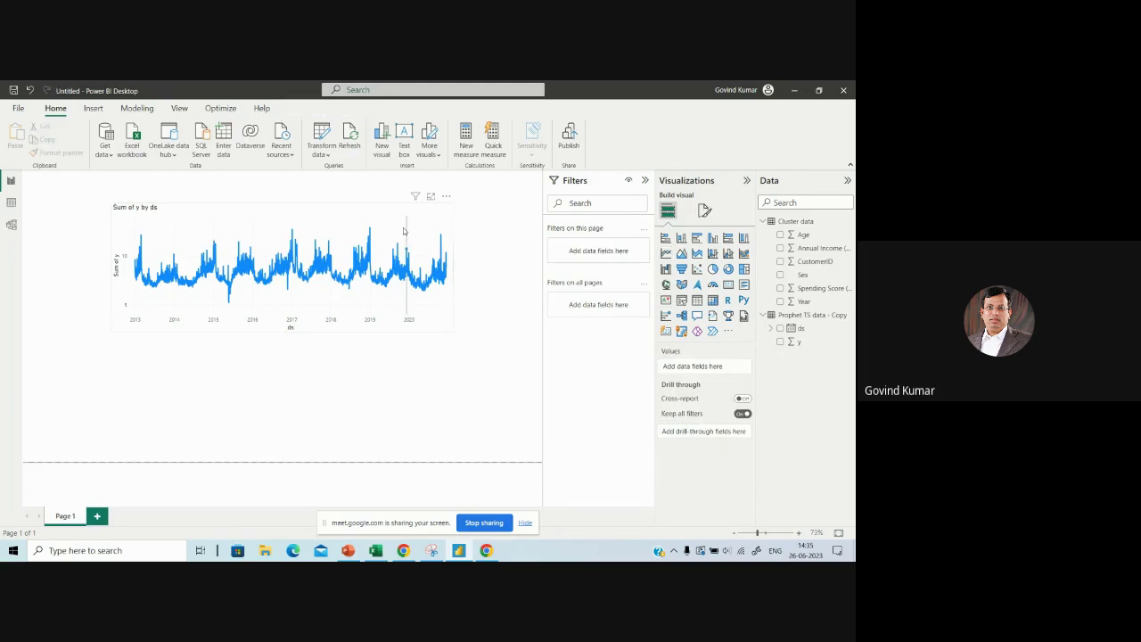
left_click(403, 234)
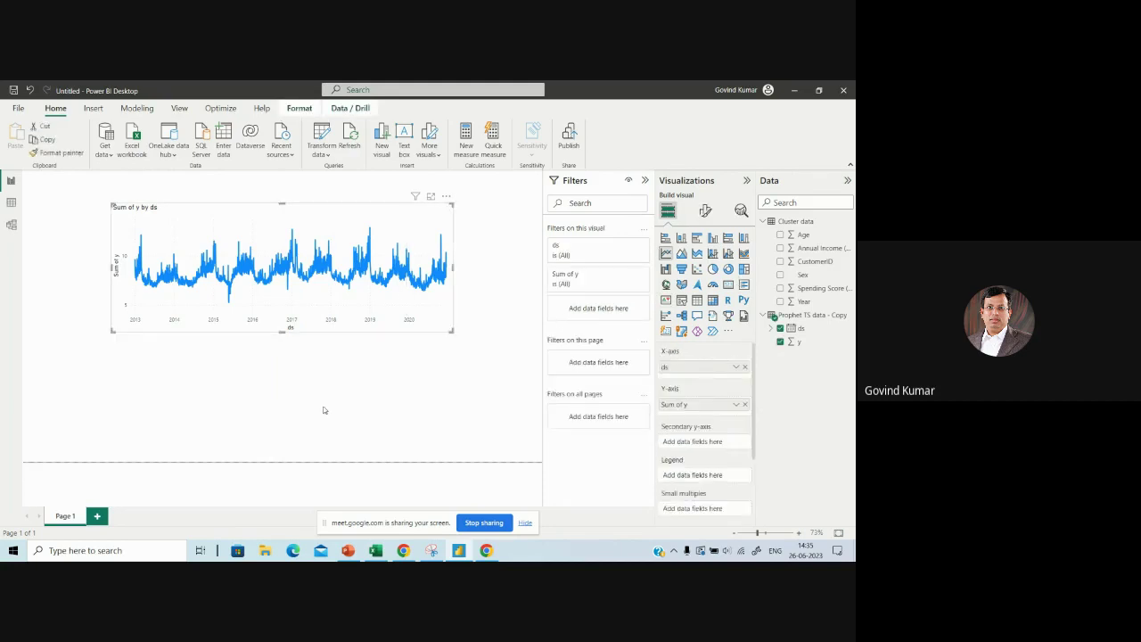
left_click_drag(348, 218, 348, 214)
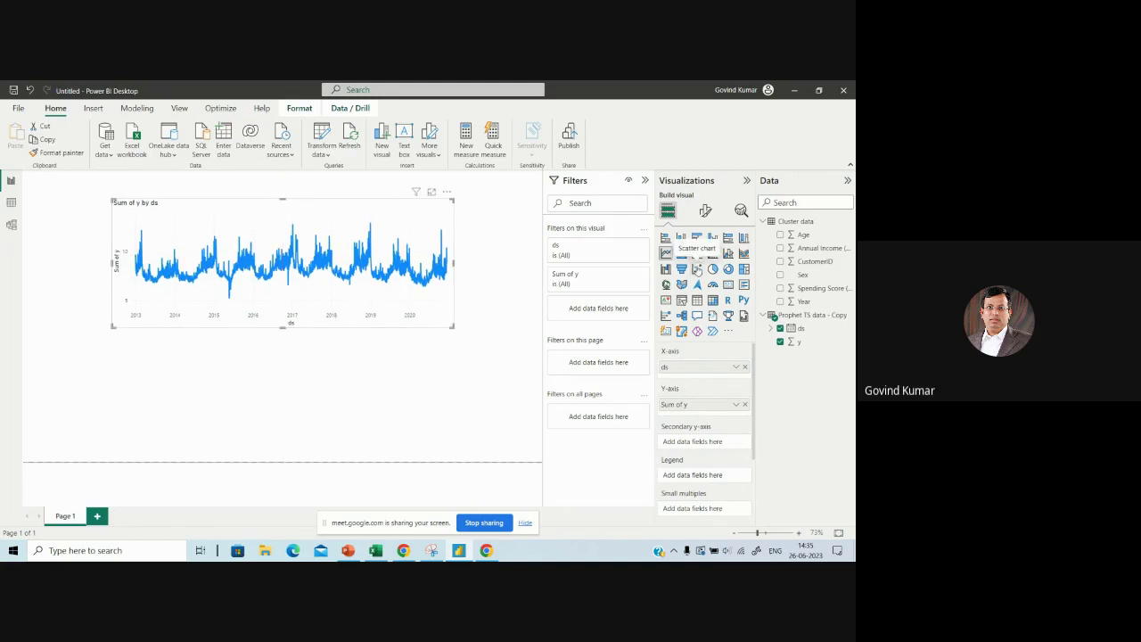
Step: Add a separate empty scatter chart, widen and center it below the line chart, and move the line chart up to the canvas's upper edge
left_click(697, 269)
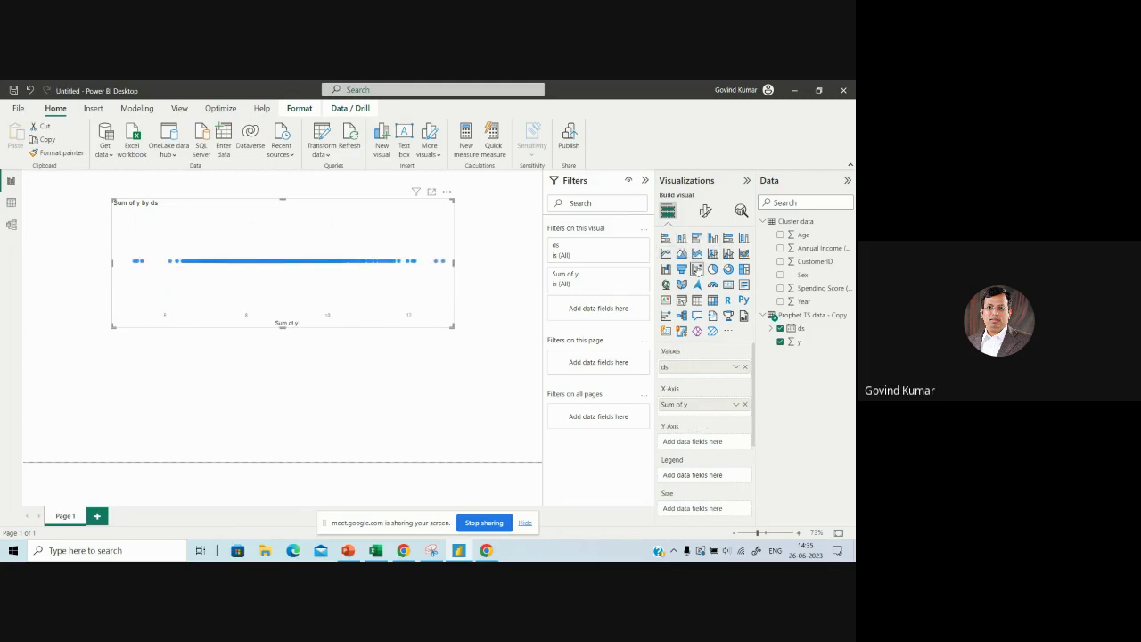
left_click(666, 253)
left_click(480, 278)
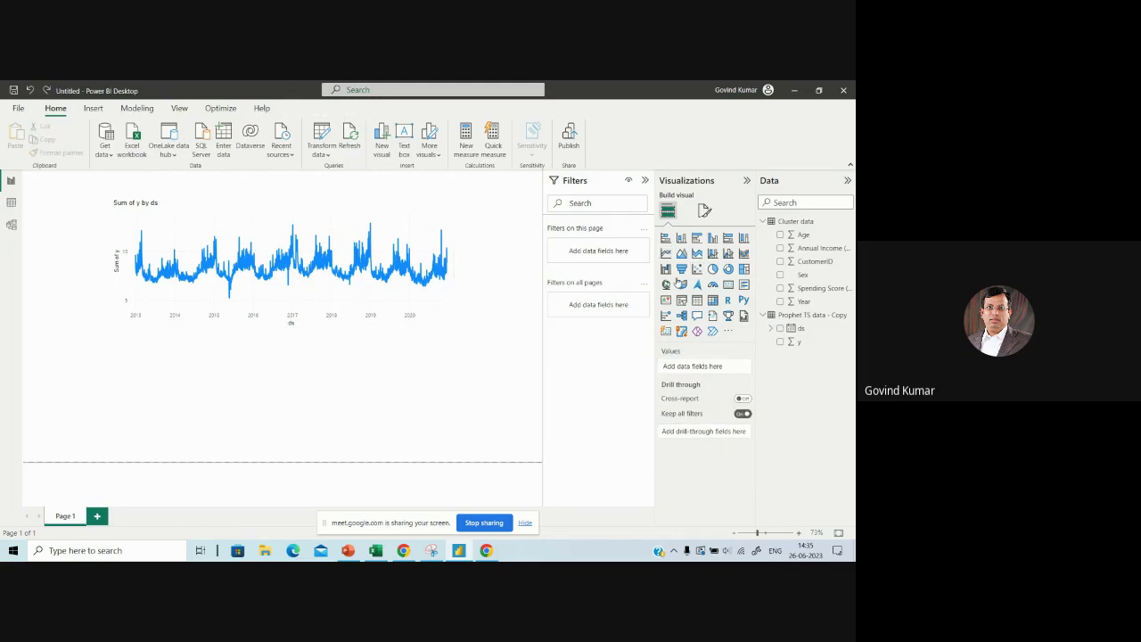
left_click(696, 270)
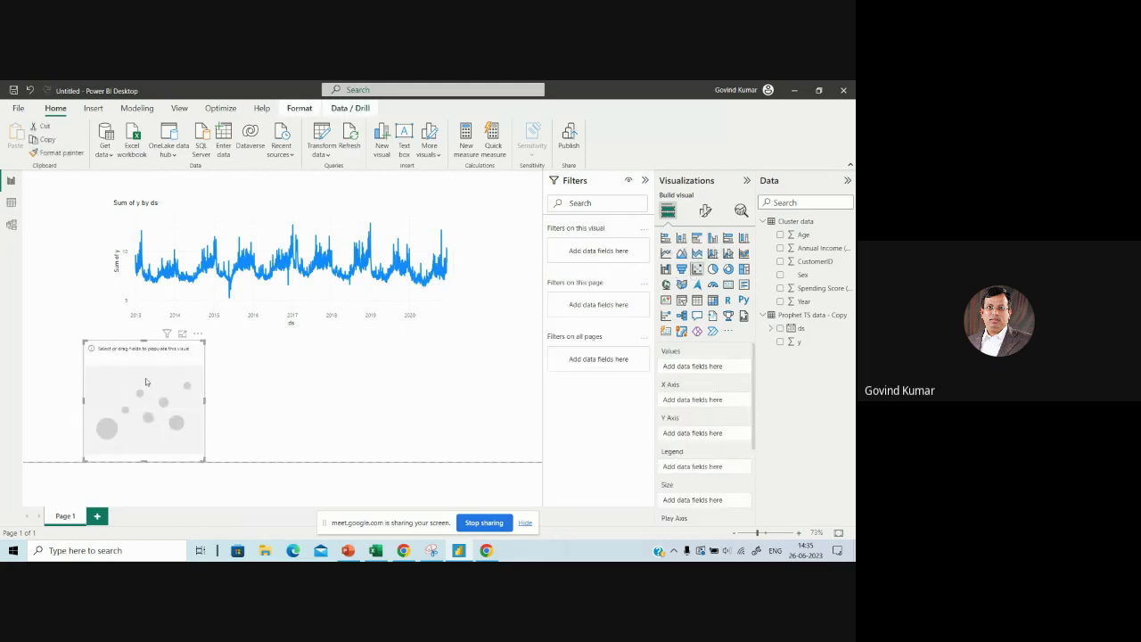
left_click_drag(269, 391, 392, 402)
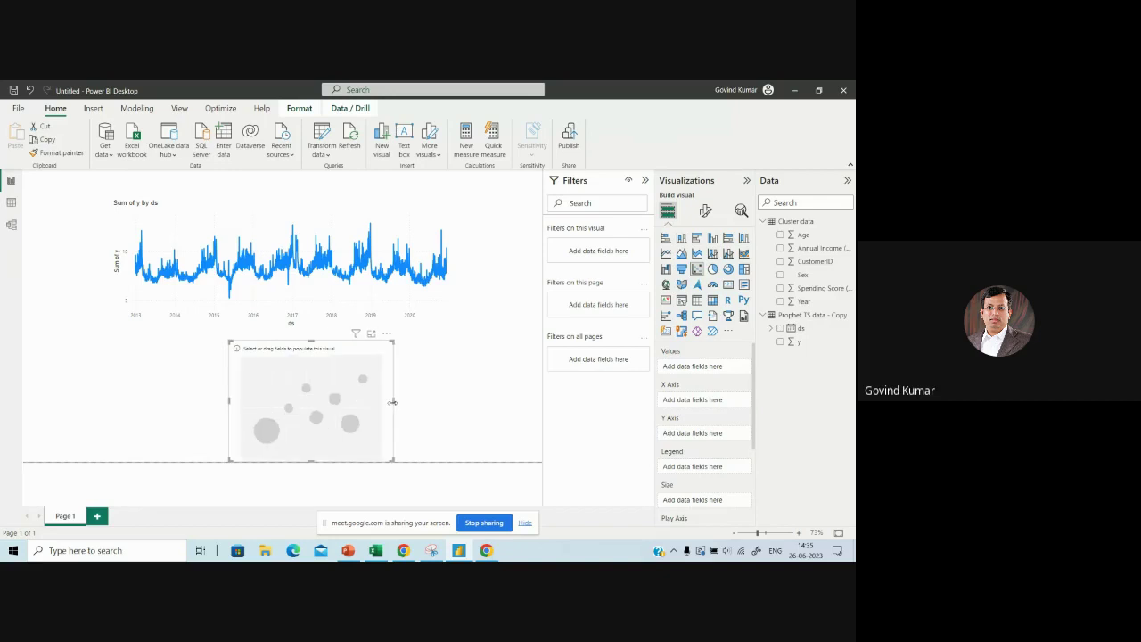
left_click_drag(229, 403, 203, 399)
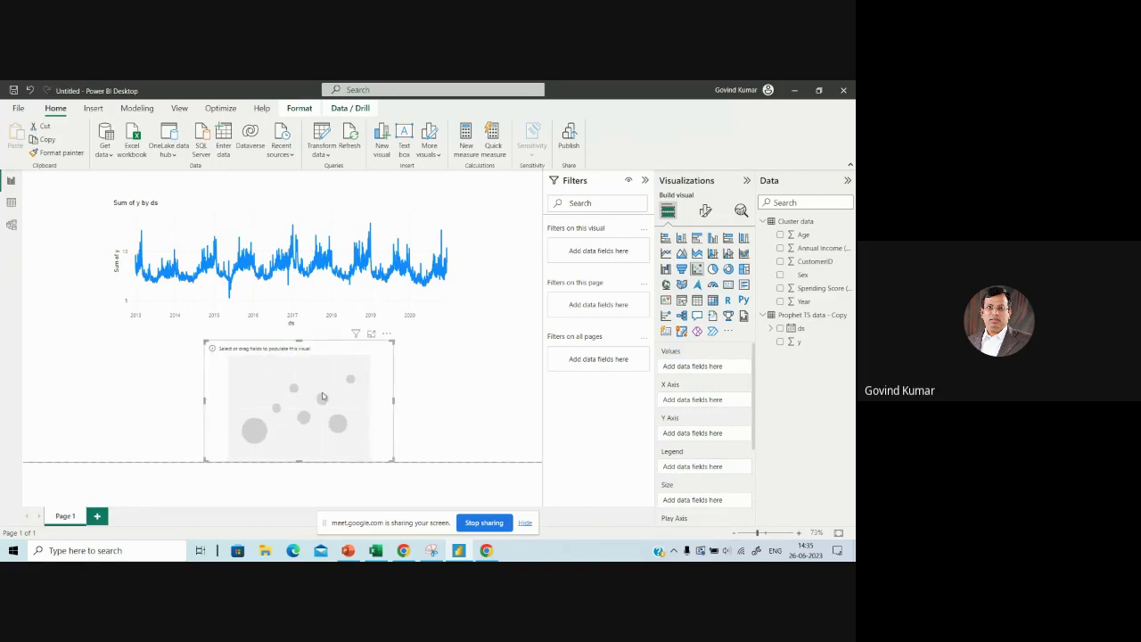
left_click_drag(258, 202, 260, 186)
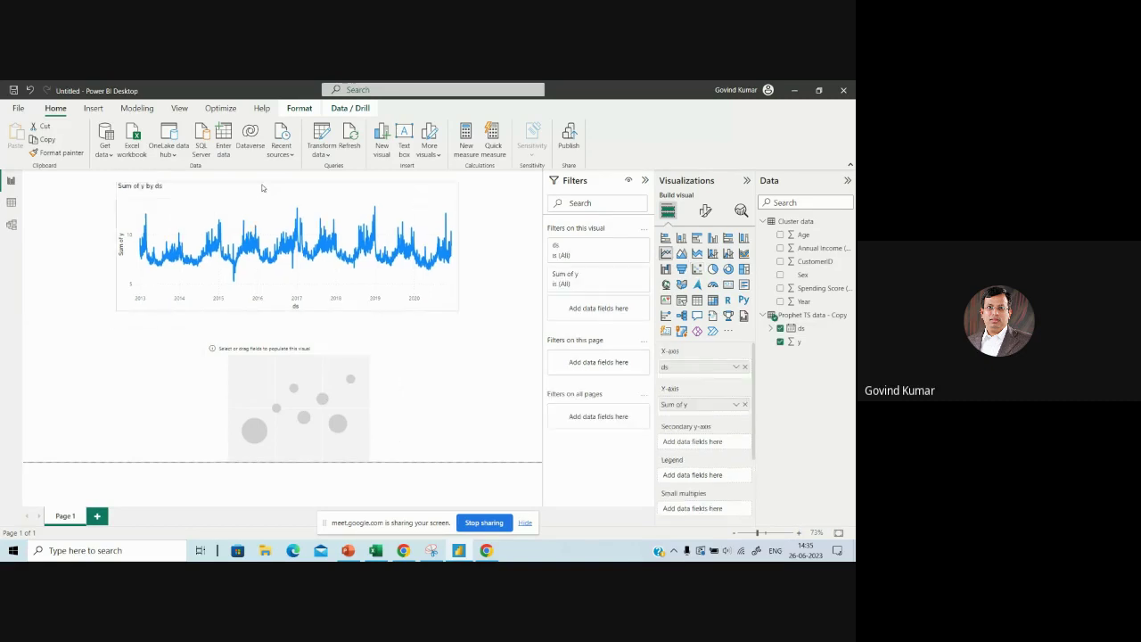
Step: Move the empty scatter chart slightly up below the line chart and enlarge it a little
left_click_drag(303, 364, 303, 355)
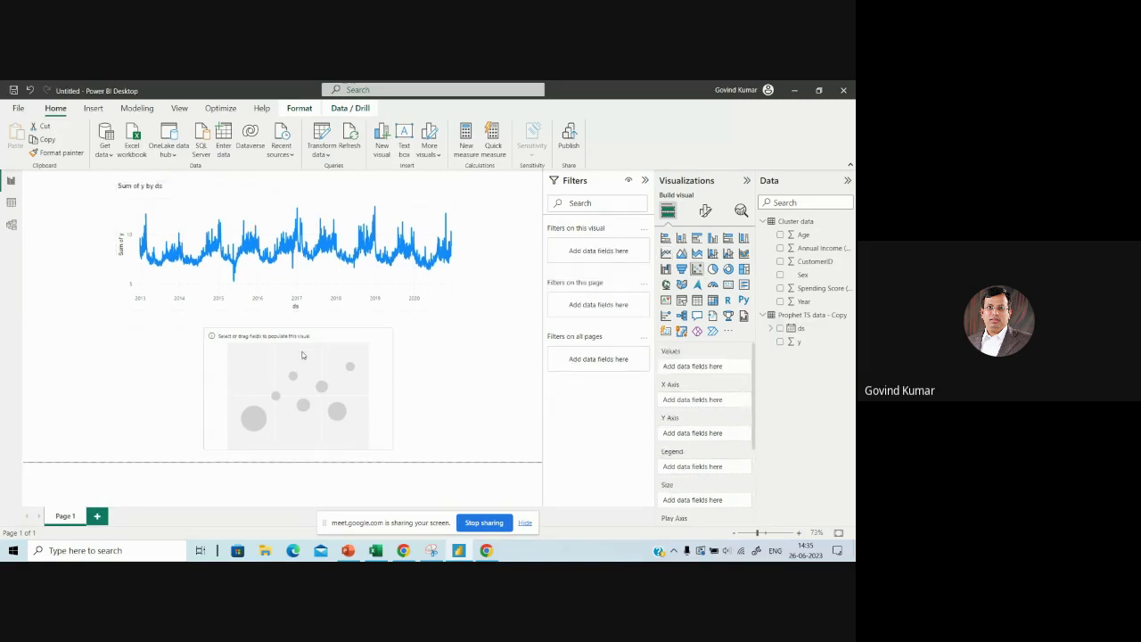
left_click_drag(390, 454, 400, 455)
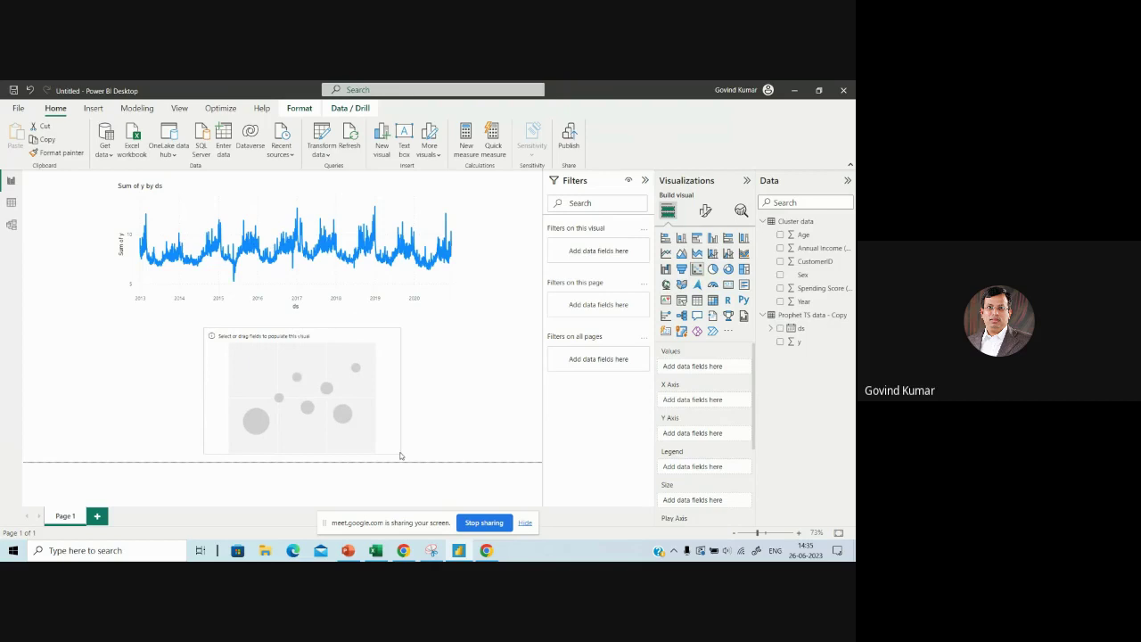
left_click_drag(340, 366, 338, 366)
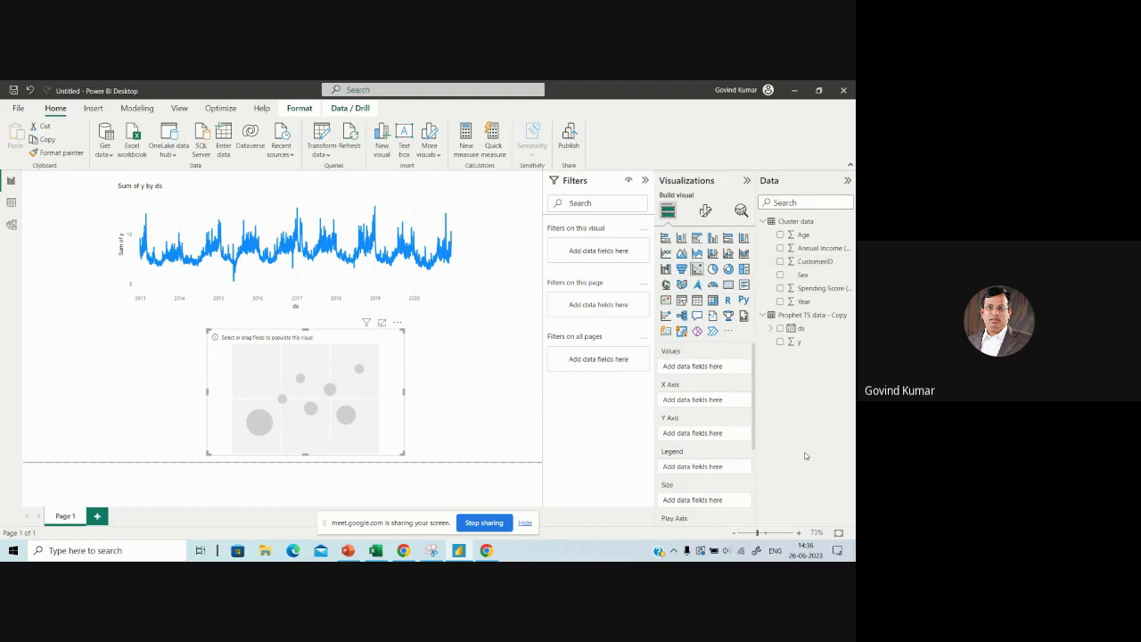
Step: Plot Age on the scatter chart's X axis and Annual Income (k$) on its Y axis, with CustomerID as the values
left_click_drag(805, 236, 711, 399)
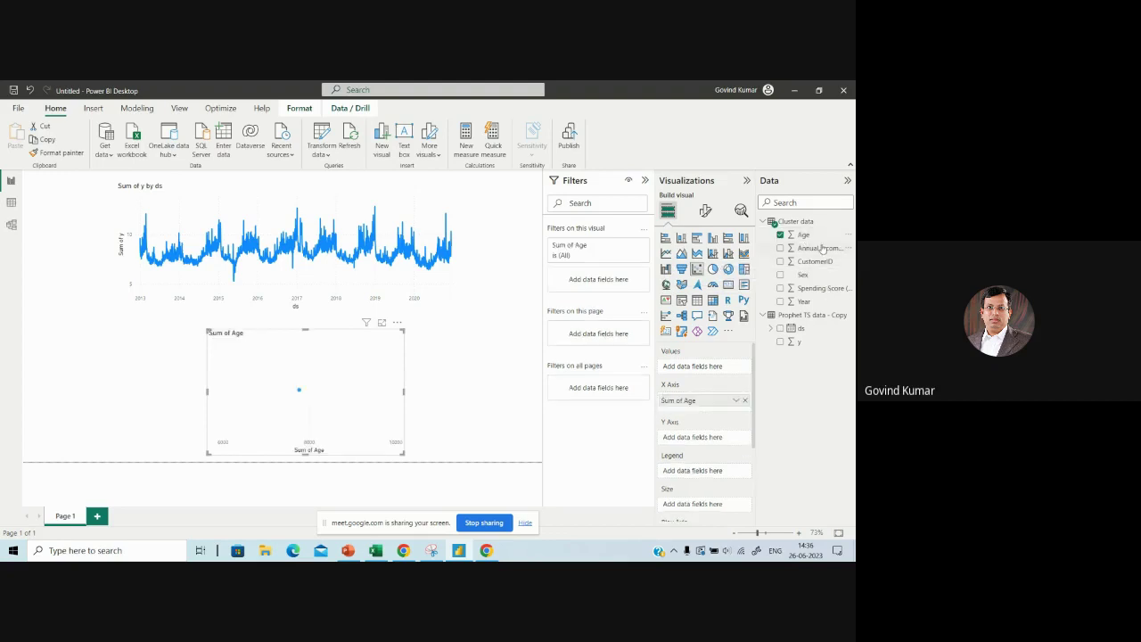
left_click_drag(822, 250, 726, 438)
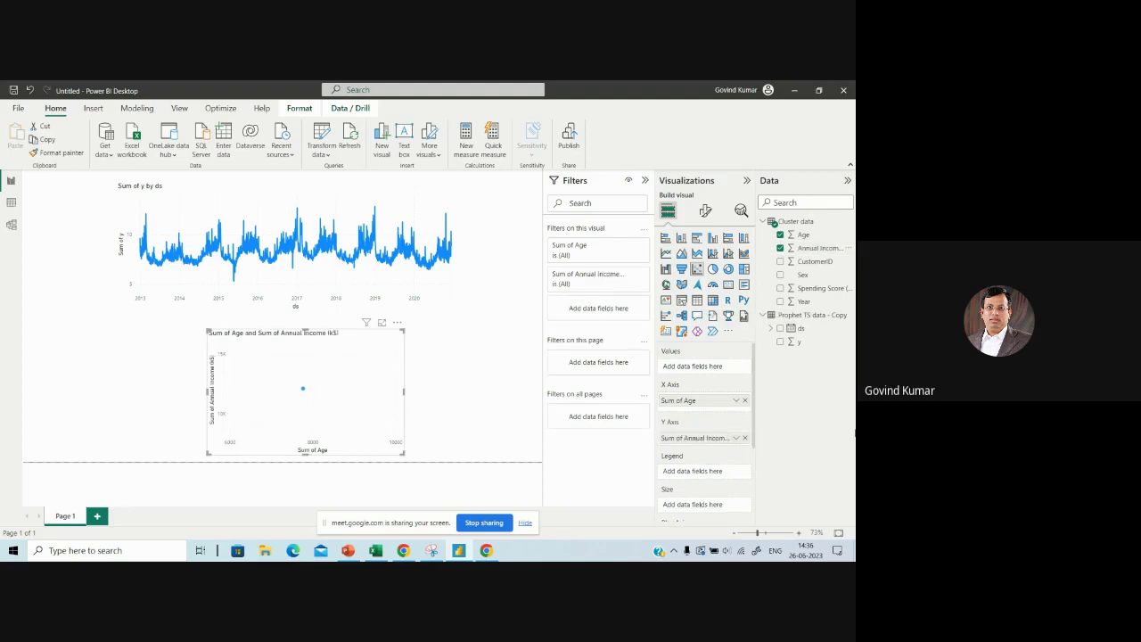
left_click_drag(821, 260, 725, 369)
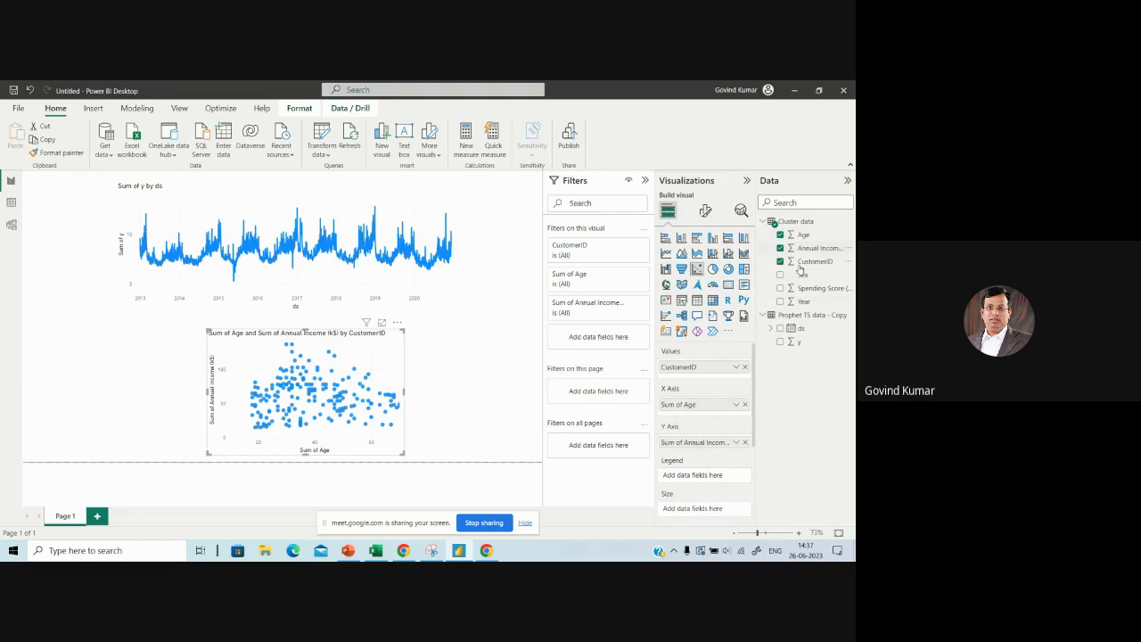
left_click_drag(800, 270, 689, 371)
Step: Automatically find clusters for CustomerID in the scatter chart, keeping the name CustomerID (clusters) and the number of clusters on Auto
left_click(397, 323)
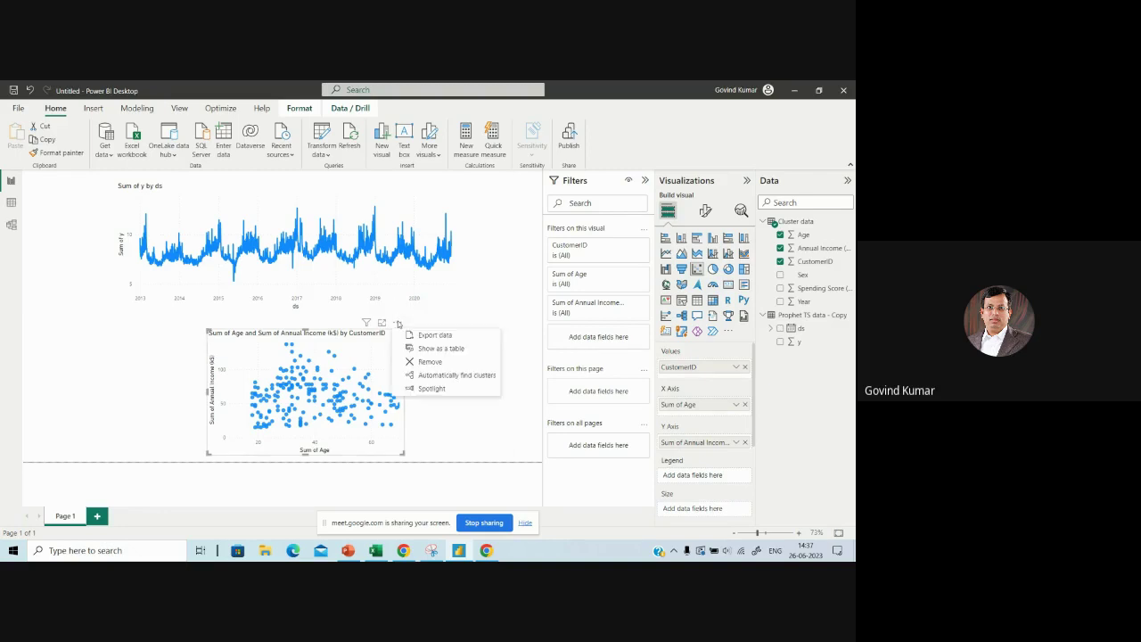
left_click(501, 323)
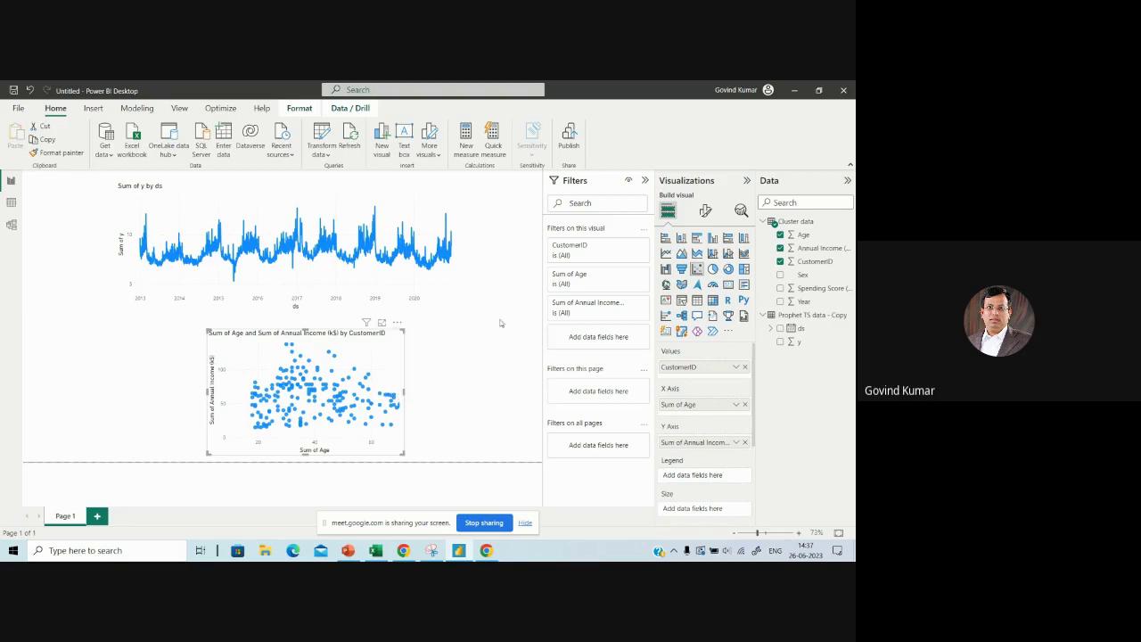
left_click(398, 325)
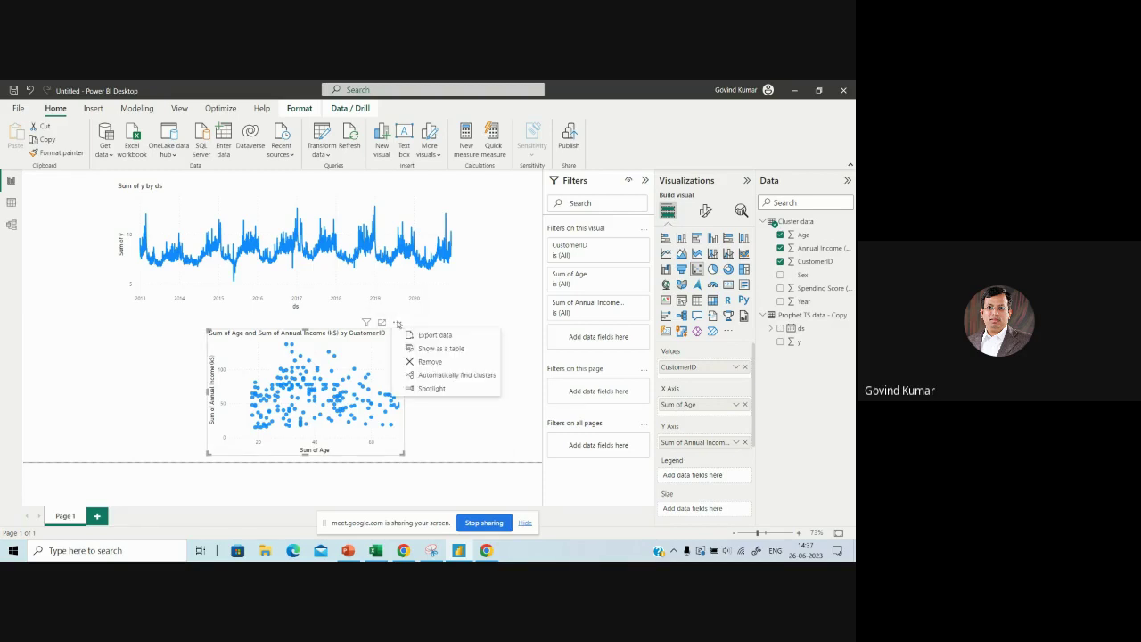
left_click(473, 376)
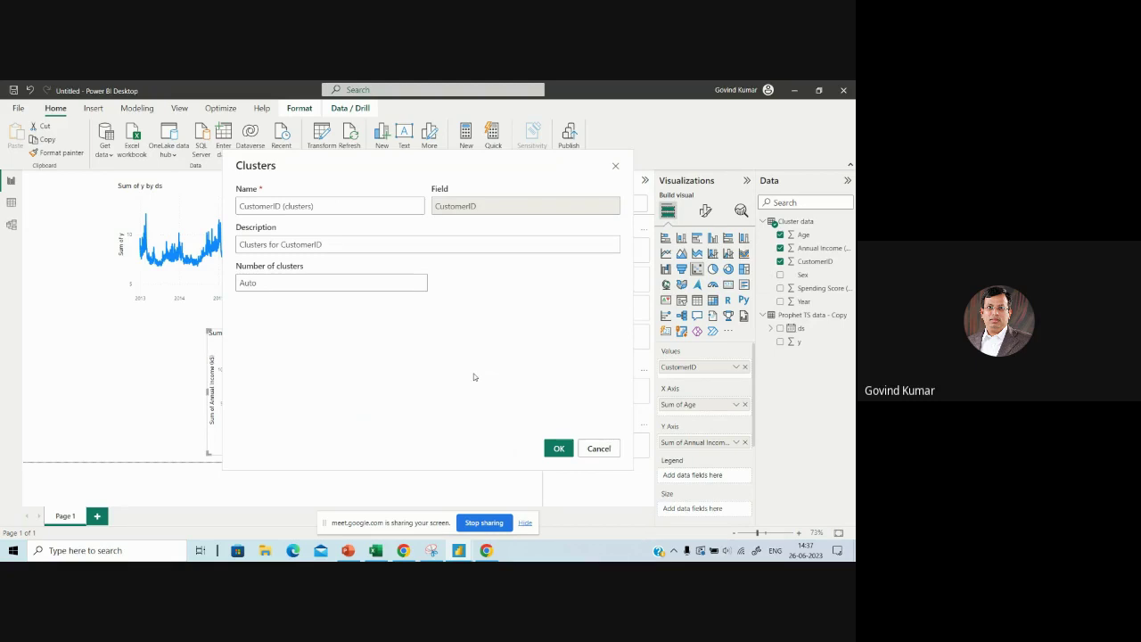
left_click(559, 449)
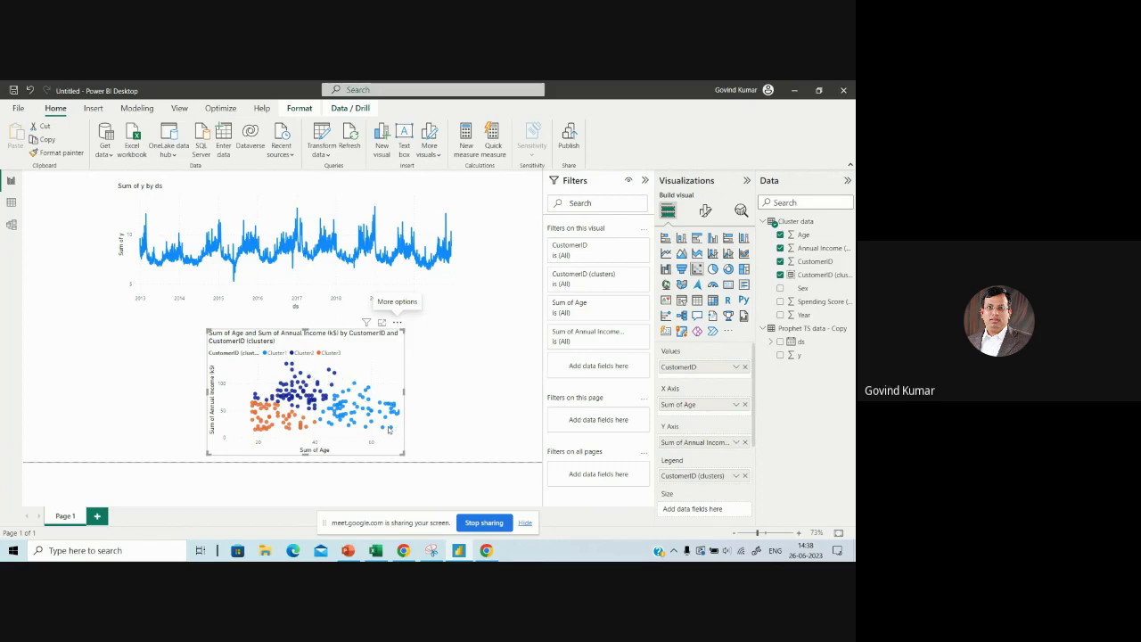
mouse_move(390, 430)
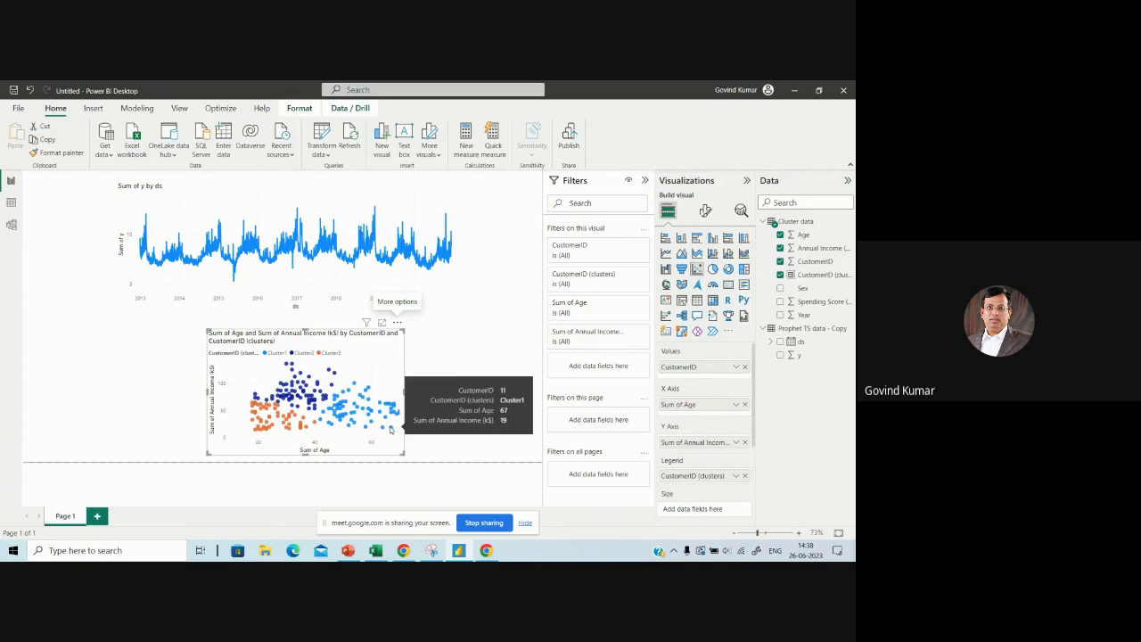
mouse_move(314, 423)
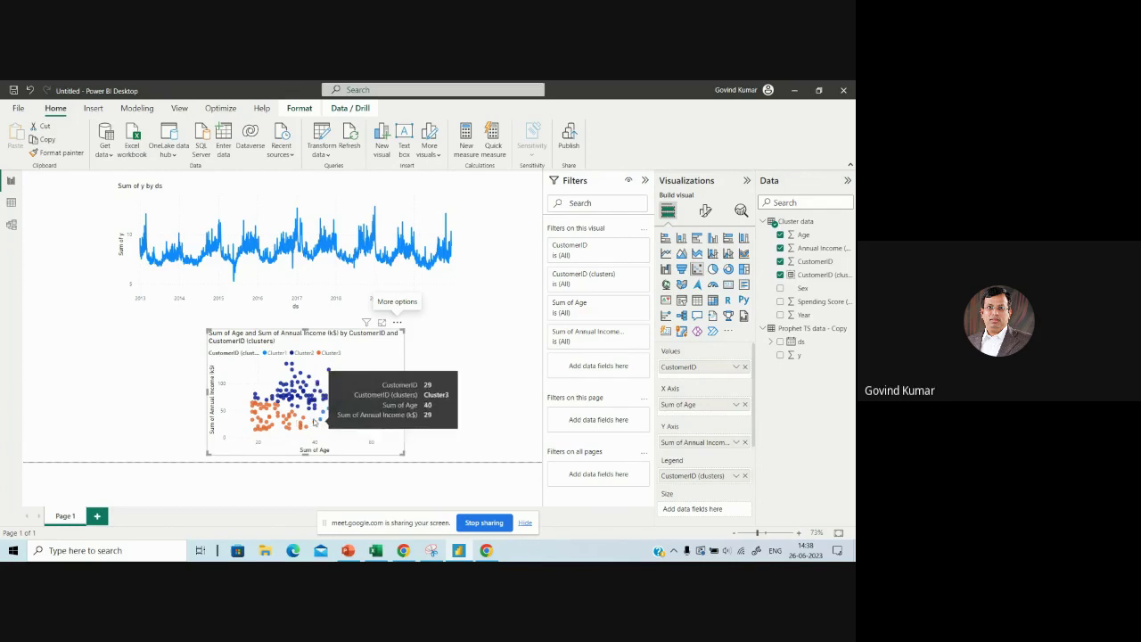
mouse_move(280, 419)
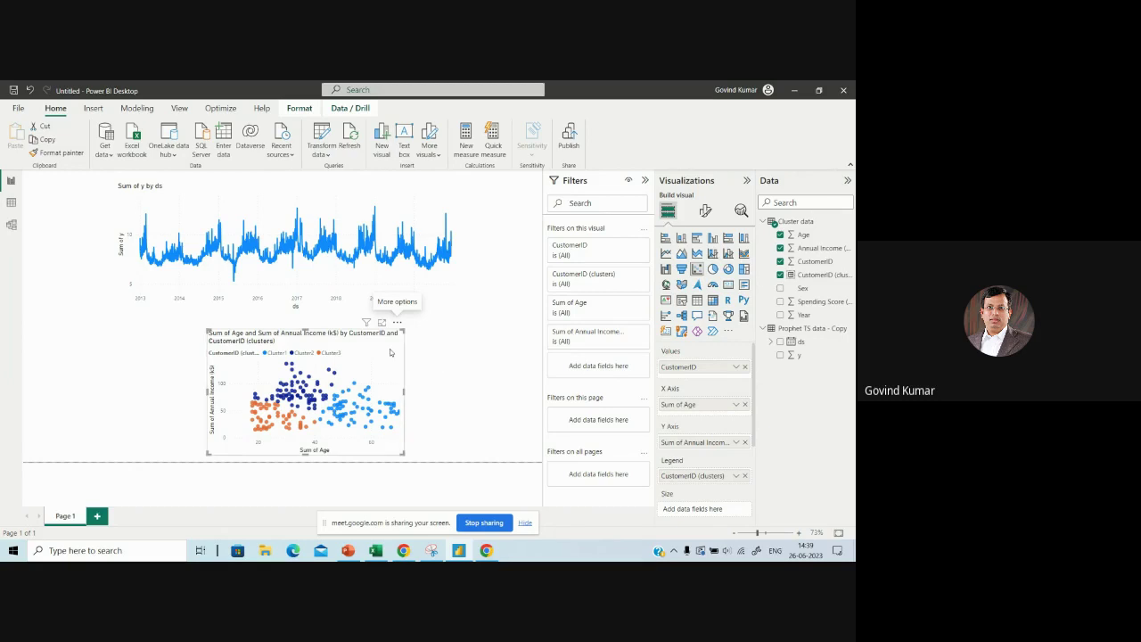
Step: Remove the clustered scatter chart from the report page
left_click(419, 354)
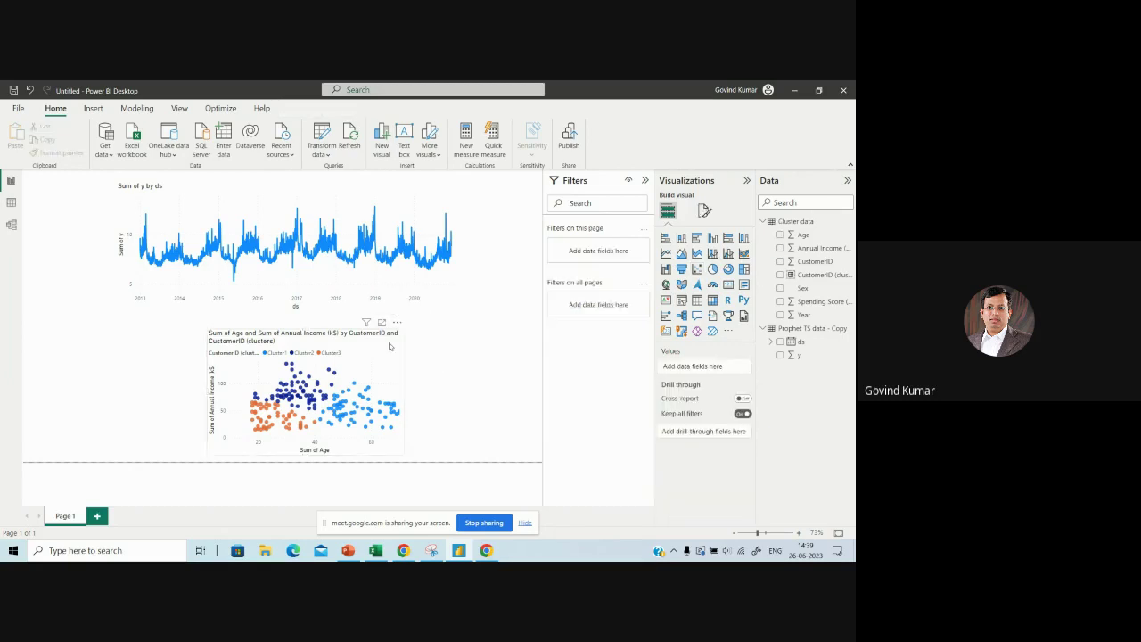
left_click(390, 346)
left_click(398, 325)
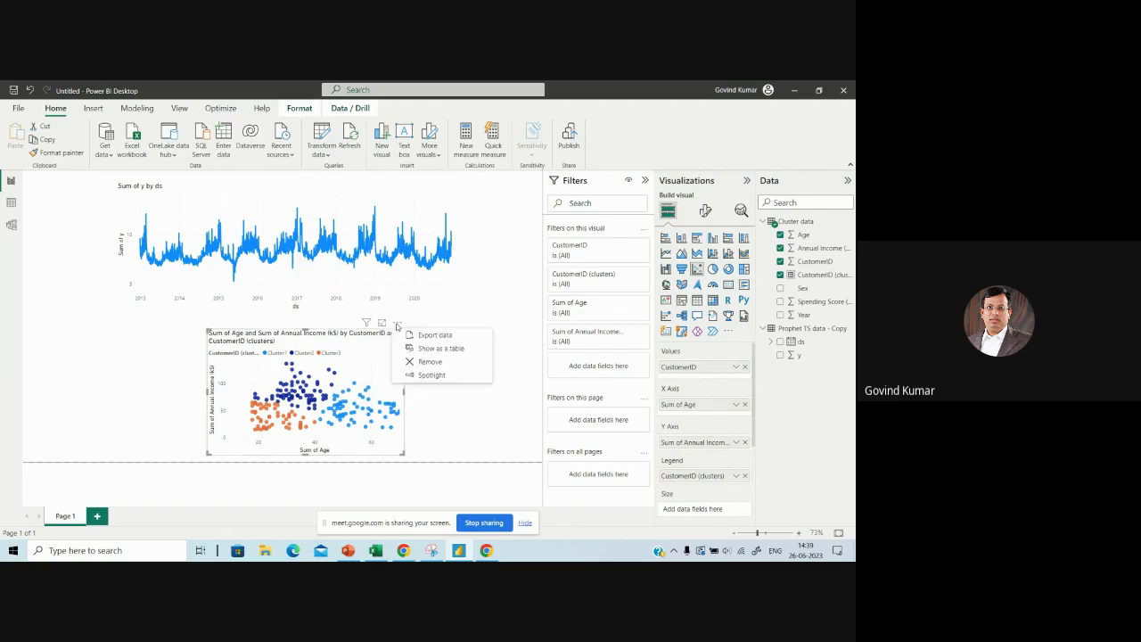
left_click(430, 361)
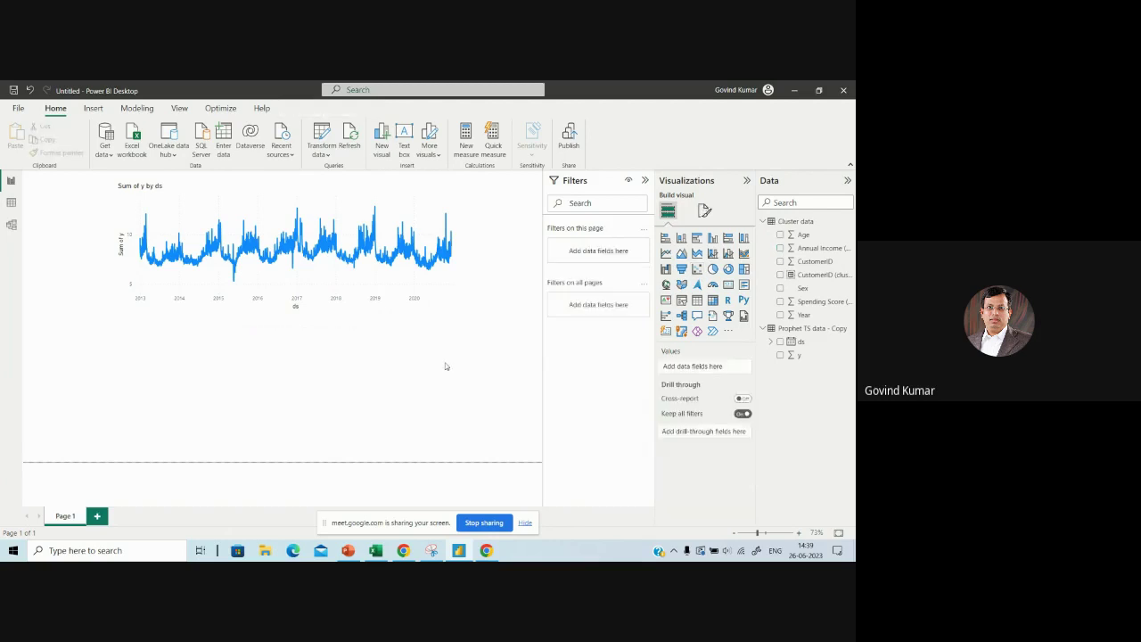
Step: Add a new empty scatter chart, center it below the line chart and widen it
left_click(697, 253)
left_click_drag(151, 358, 291, 359)
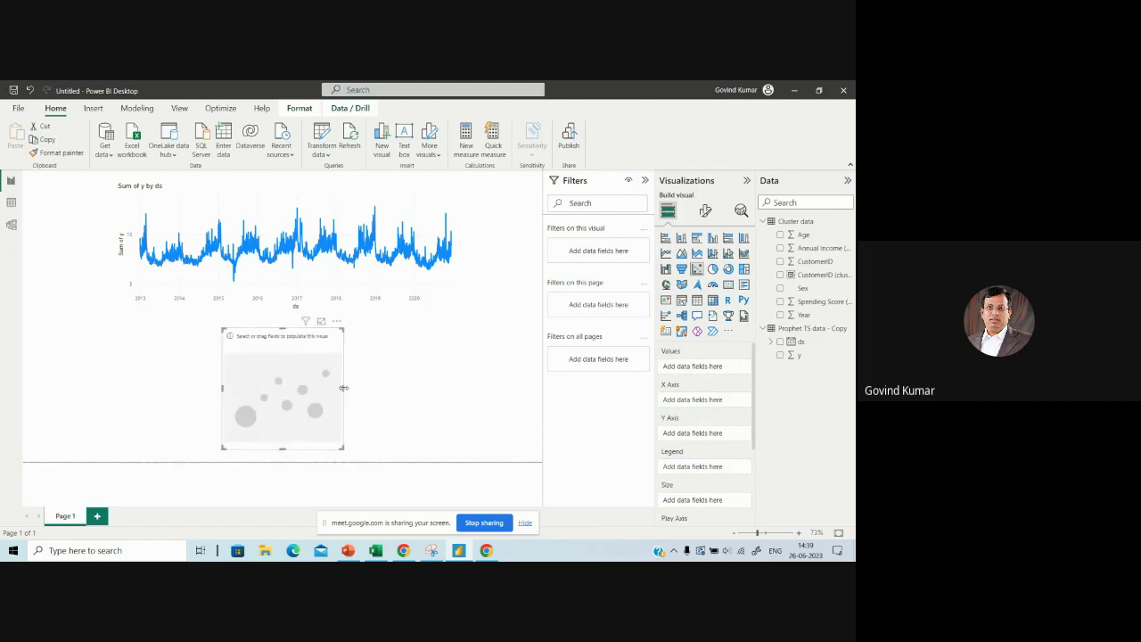
left_click_drag(344, 388, 394, 388)
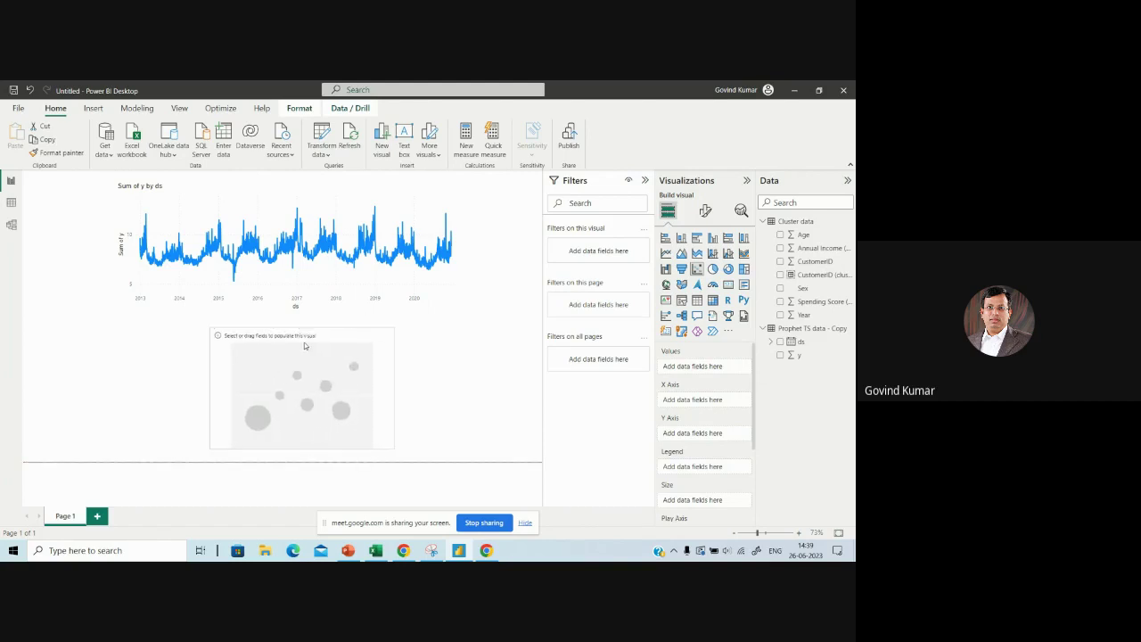
left_click(305, 346)
Step: Fill the new scatter chart with Age as X axis, Annual Income (k$) as Y axis and CustomerID as values
left_click_drag(808, 238, 710, 401)
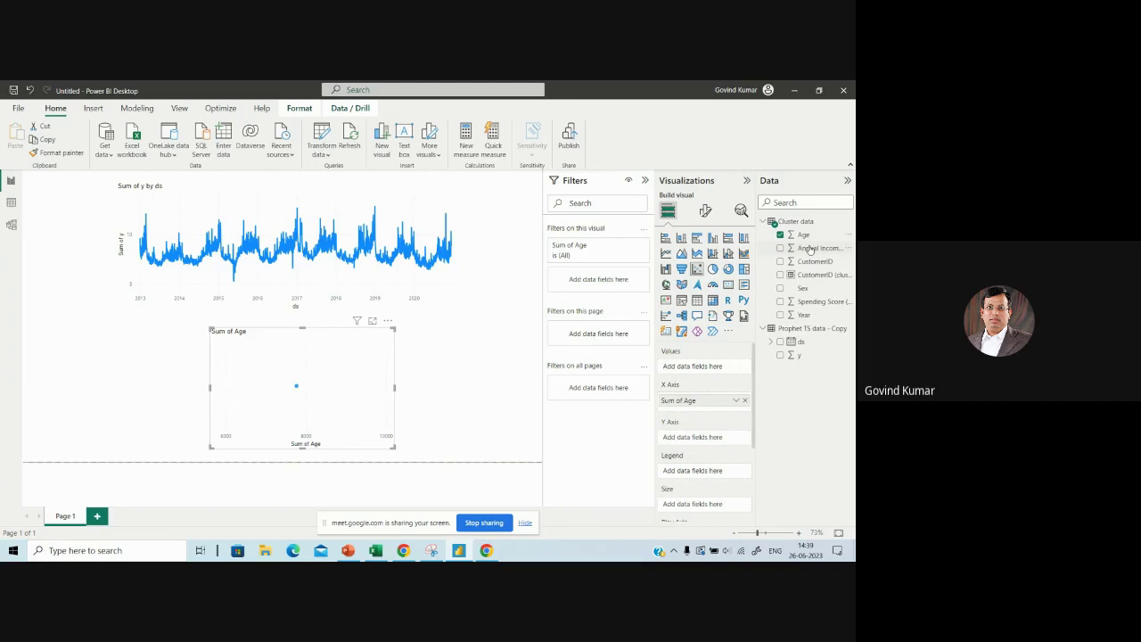
left_click_drag(810, 250, 720, 438)
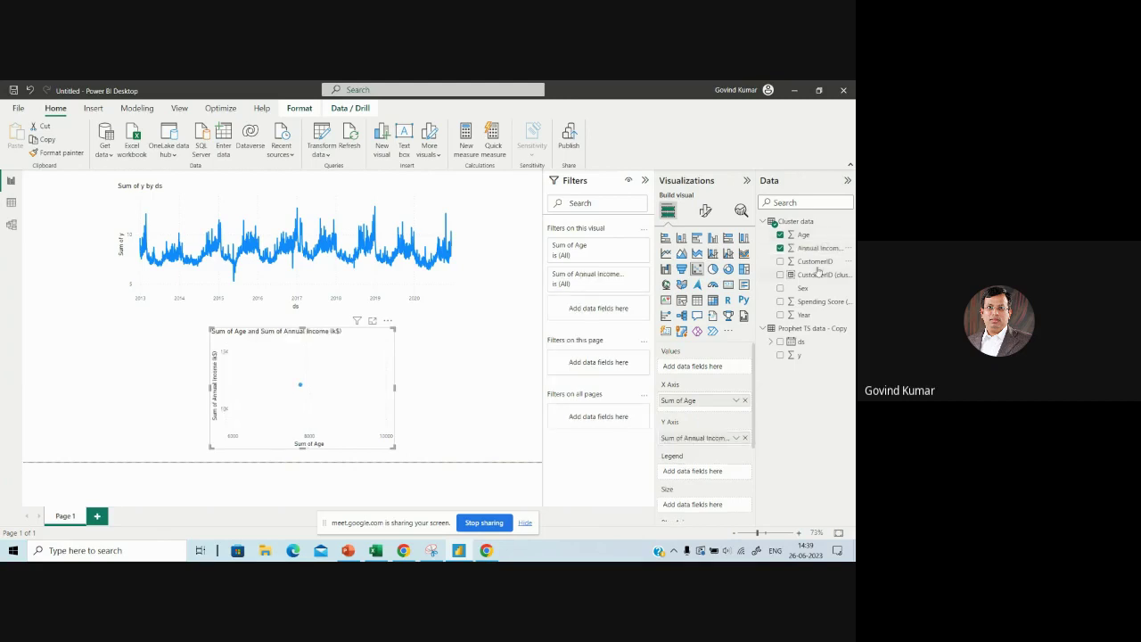
left_click_drag(815, 262, 722, 367)
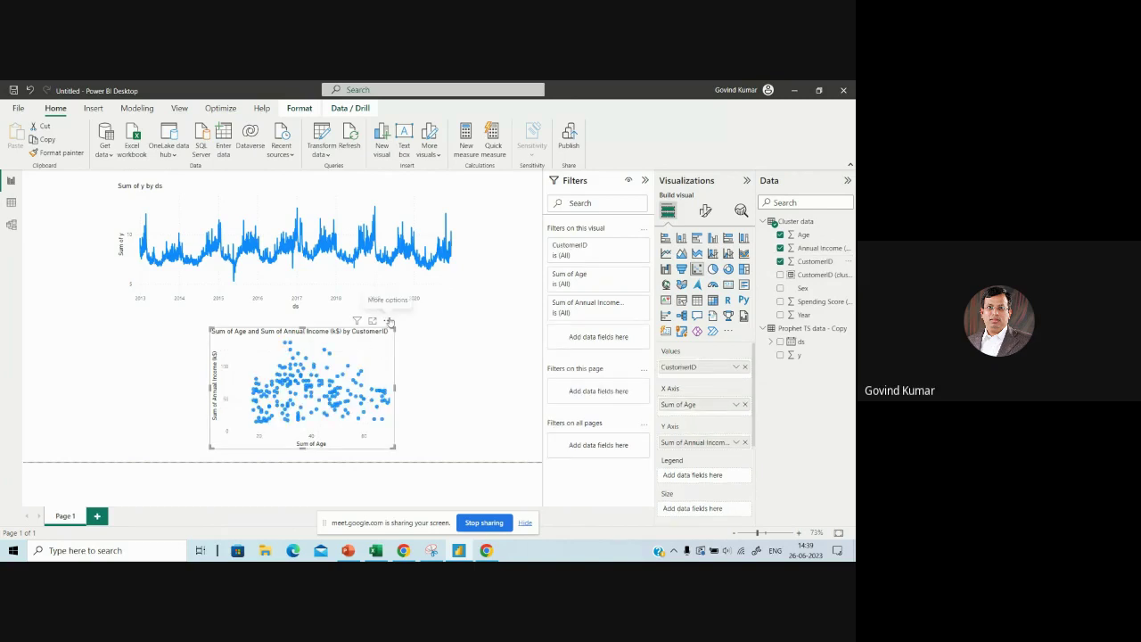
Step: Automatically find clusters for CustomerID in the new scatter chart with the number of clusters set to 5
left_click(387, 321)
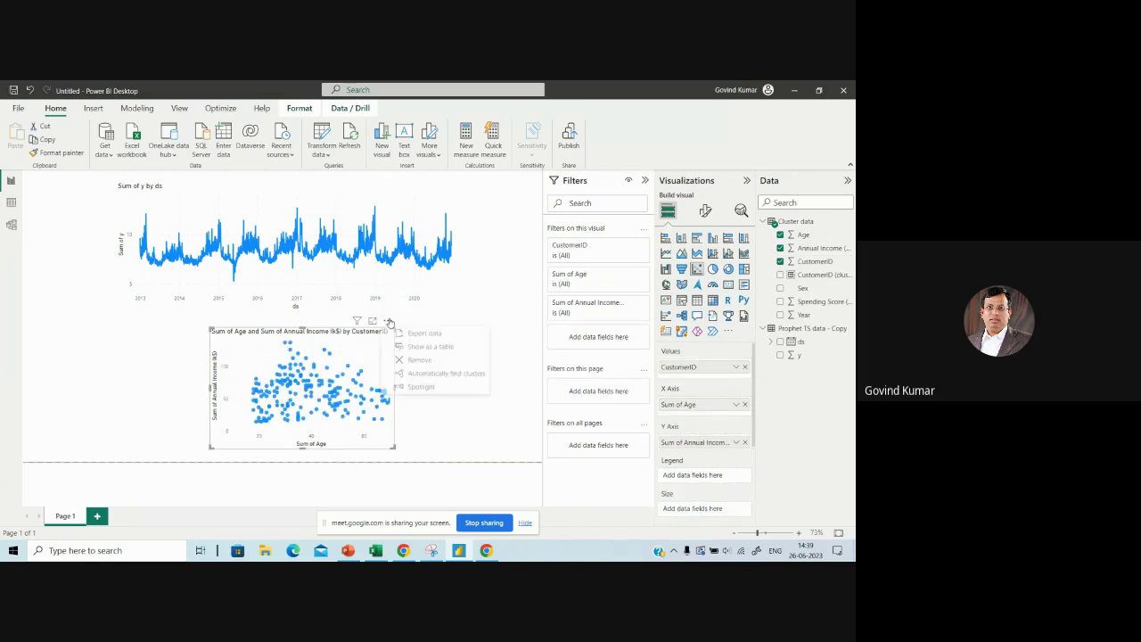
left_click(431, 374)
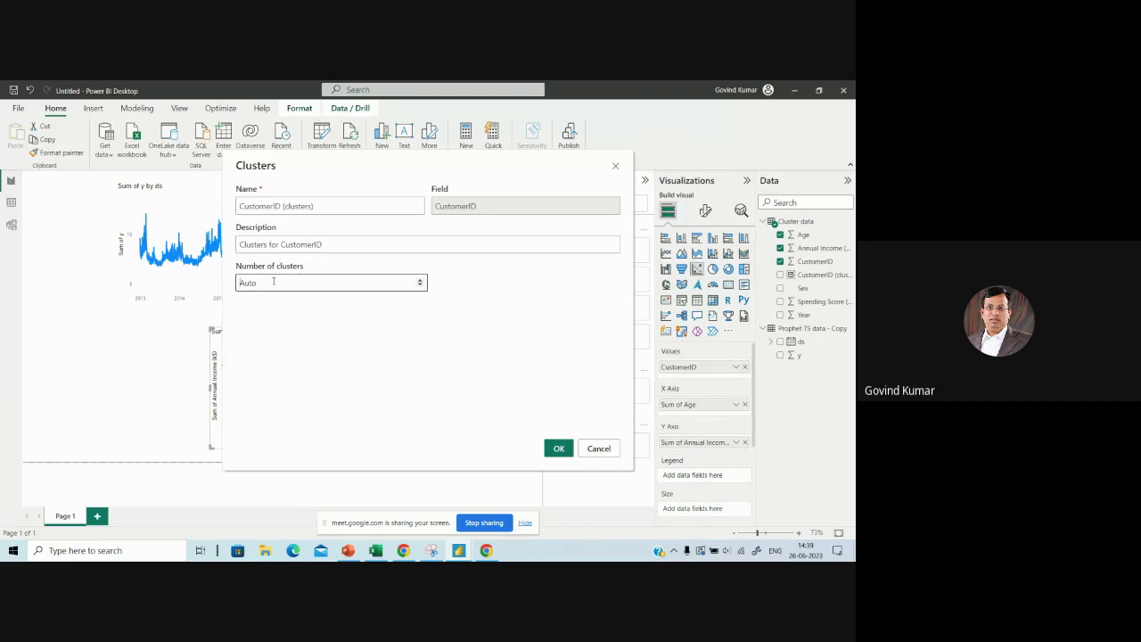
type("4")
double_click(274, 282)
type("5")
left_click(559, 449)
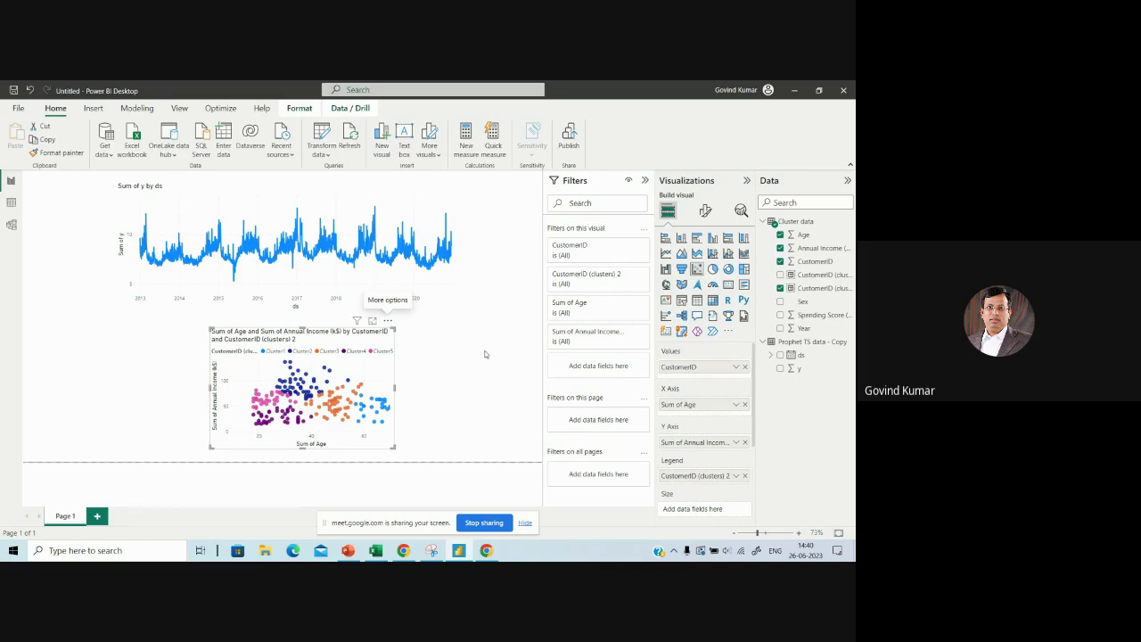
left_click(408, 194)
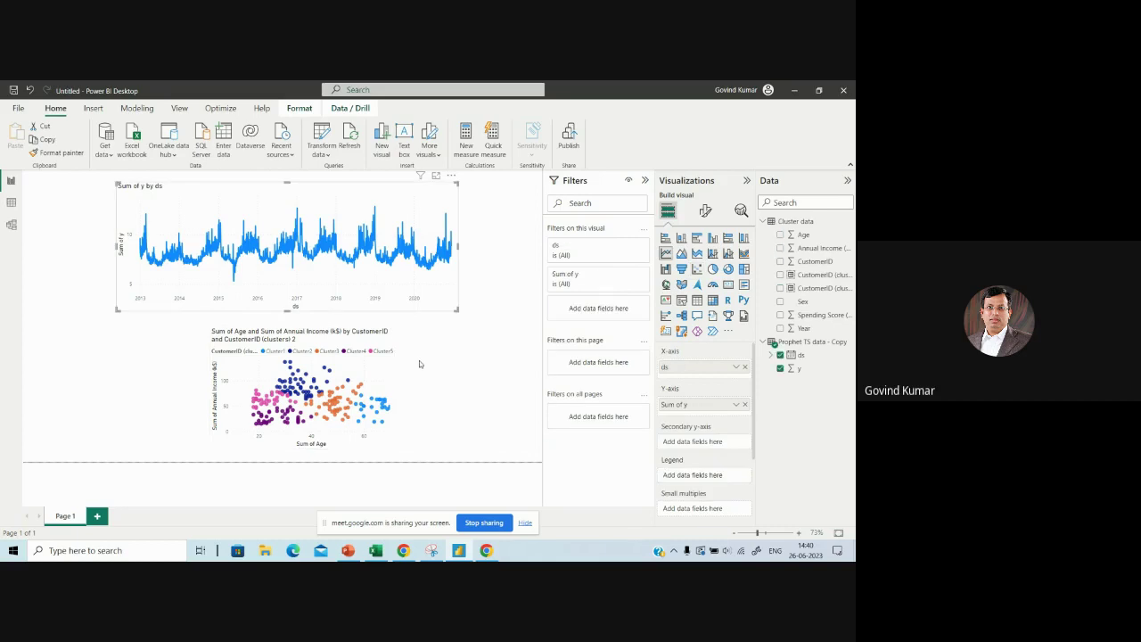
left_click(420, 364)
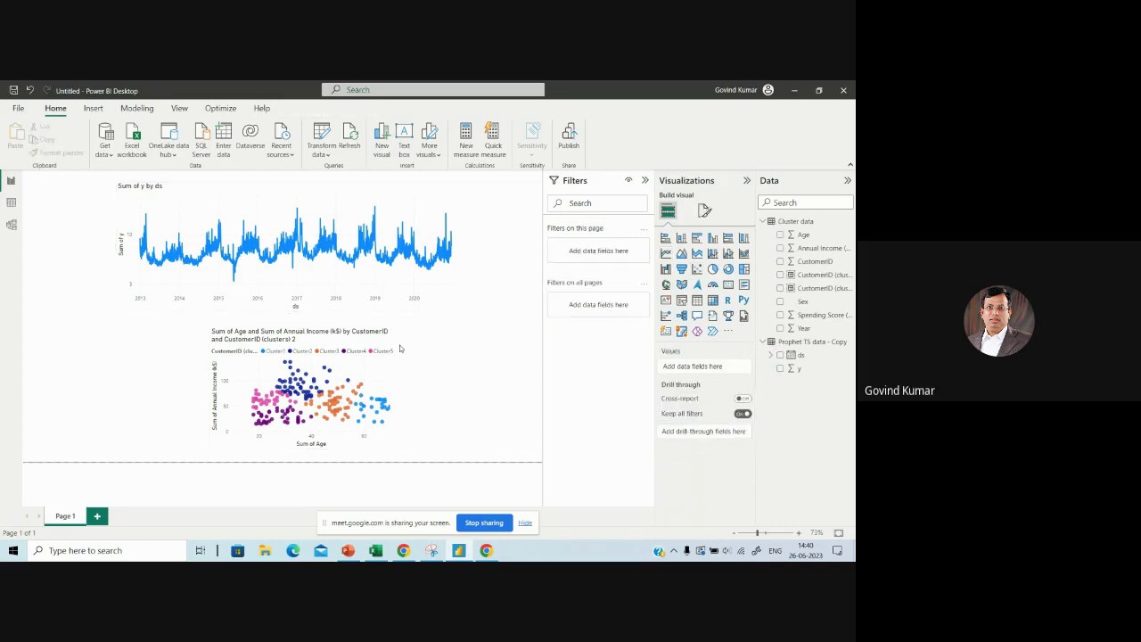
left_click(375, 340)
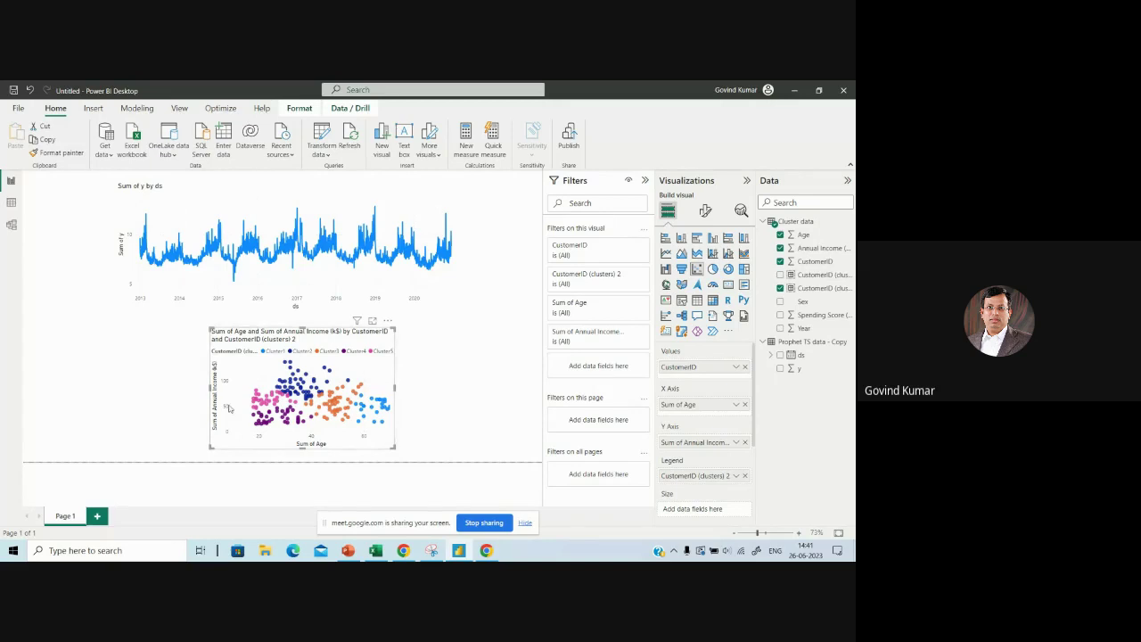
mouse_move(355, 406)
left_click(432, 388)
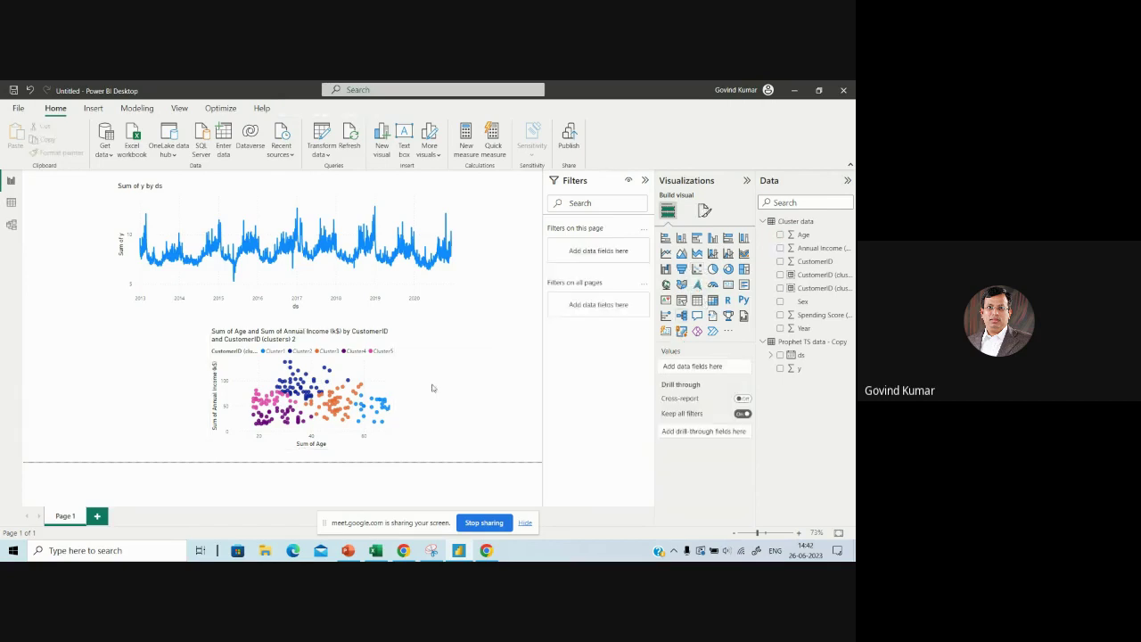
Step: Align the scatter chart with the line chart's left edge and add an empty table beside it, slightly narrowed to fit
left_click_drag(330, 344, 236, 341)
left_click(352, 377)
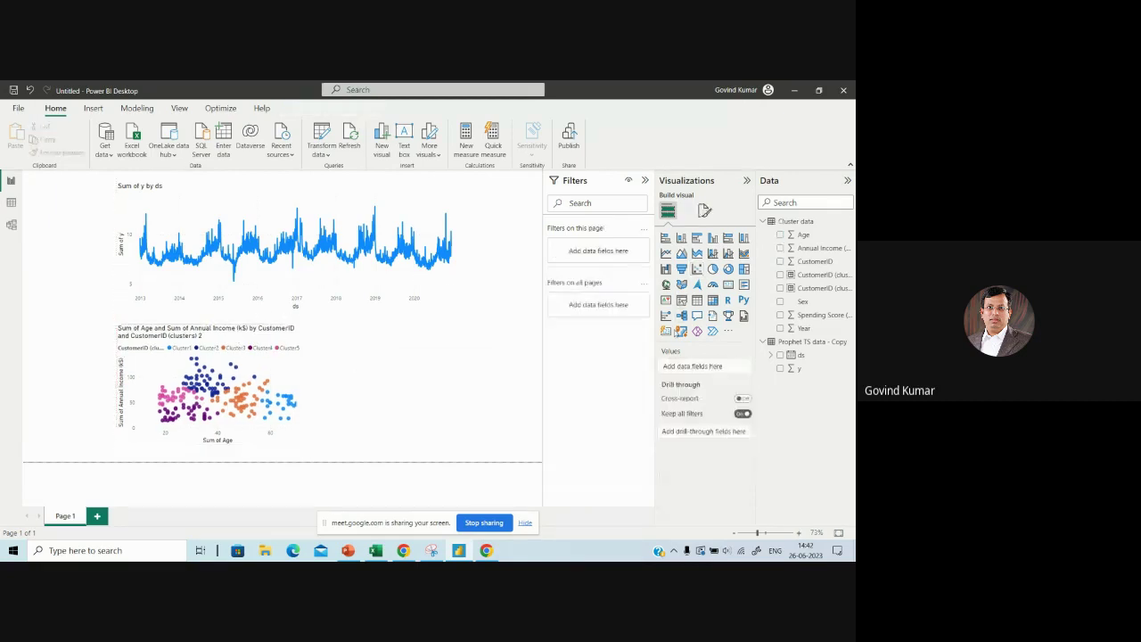
left_click(697, 299)
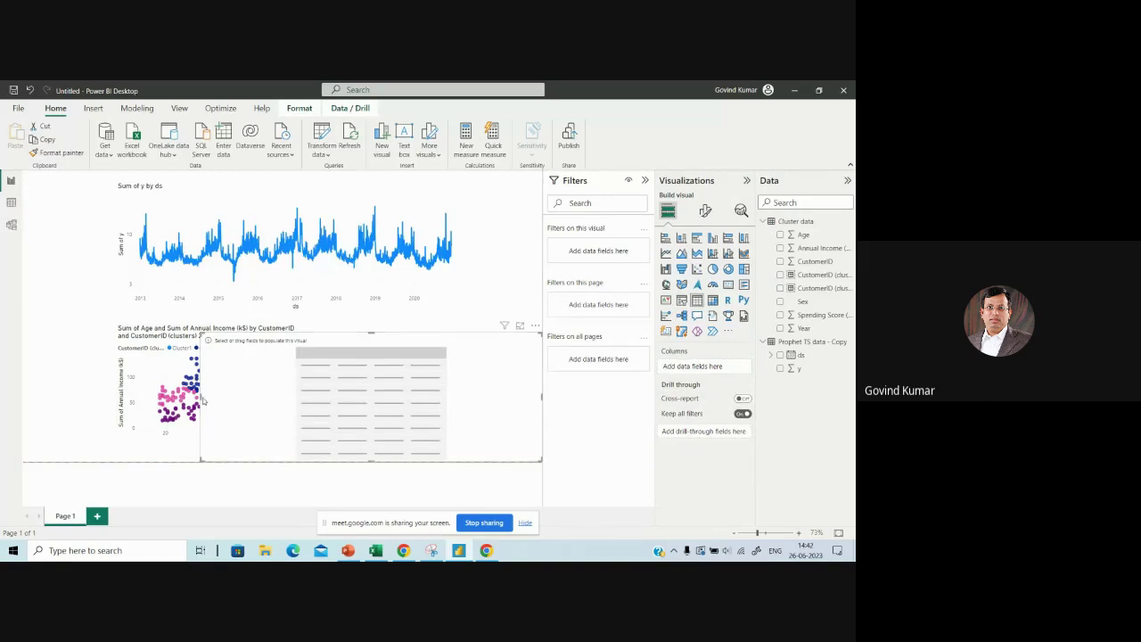
left_click_drag(203, 401, 364, 382)
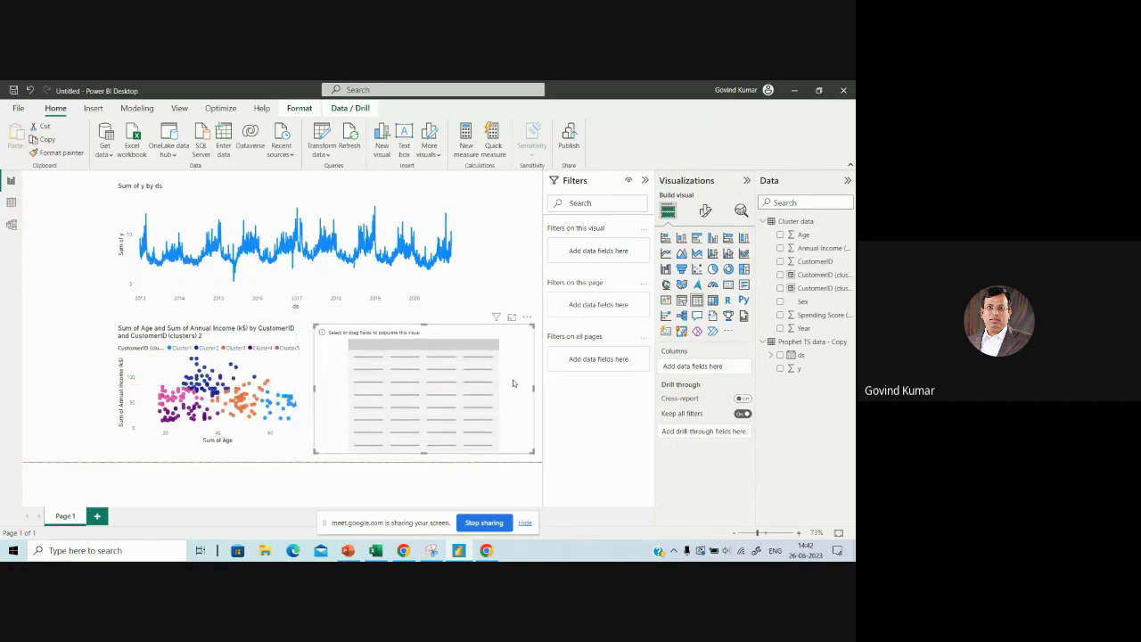
left_click_drag(533, 387, 519, 387)
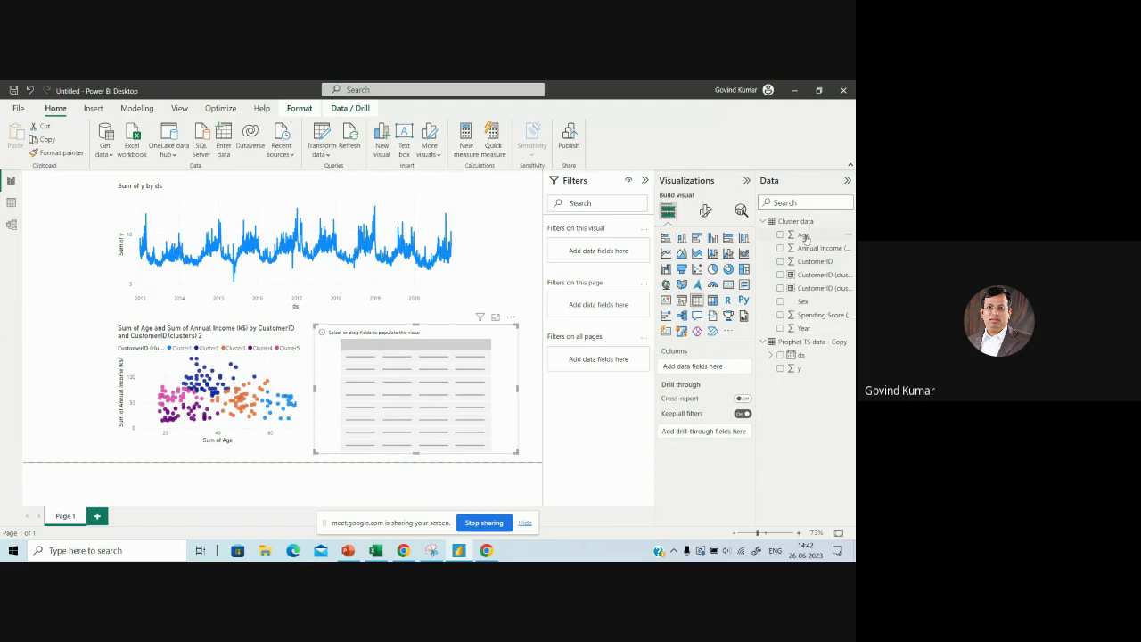
Step: Fill the table with Age, Annual Income (k$), Spending Score (1-100) and CustomerID, setting CustomerID to Don't summarize
left_click_drag(805, 238, 707, 372)
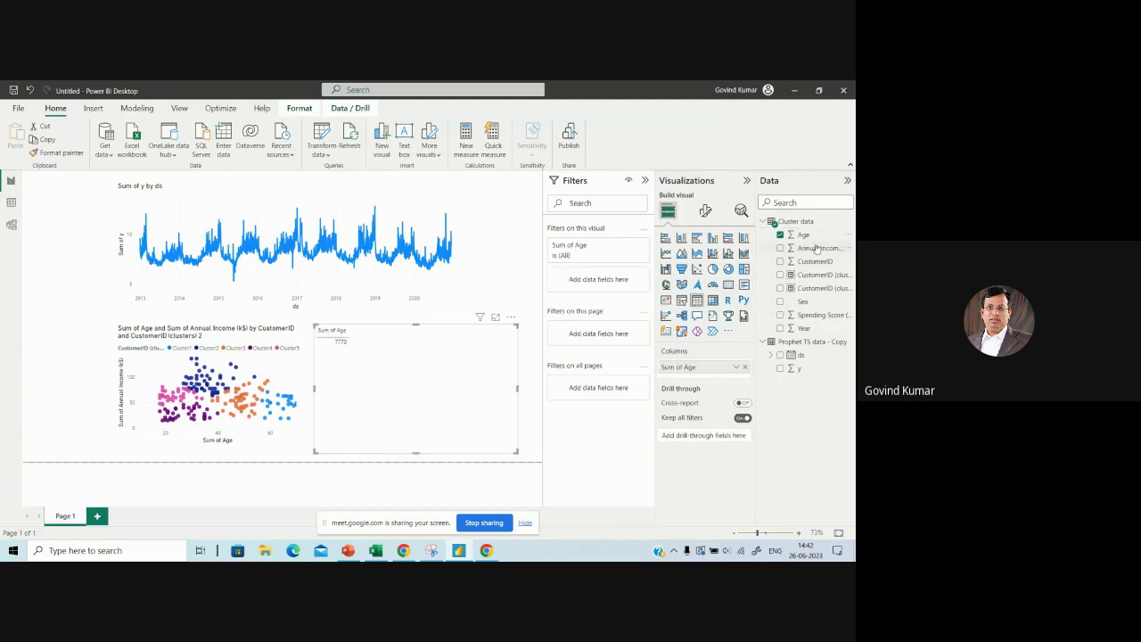
left_click_drag(817, 249, 709, 380)
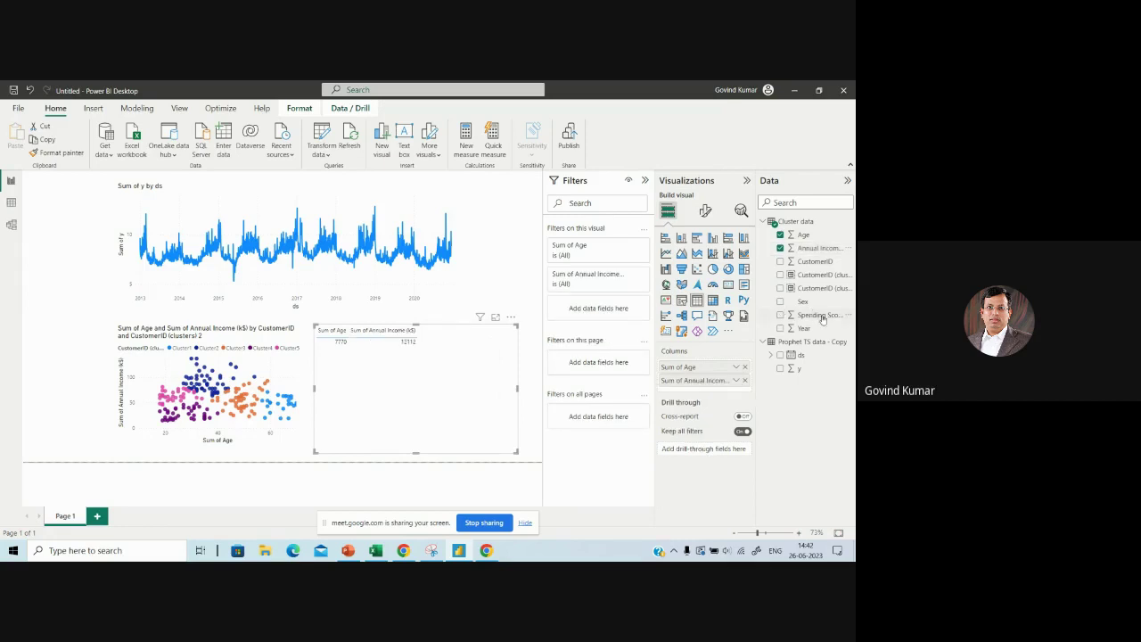
left_click_drag(822, 321, 727, 395)
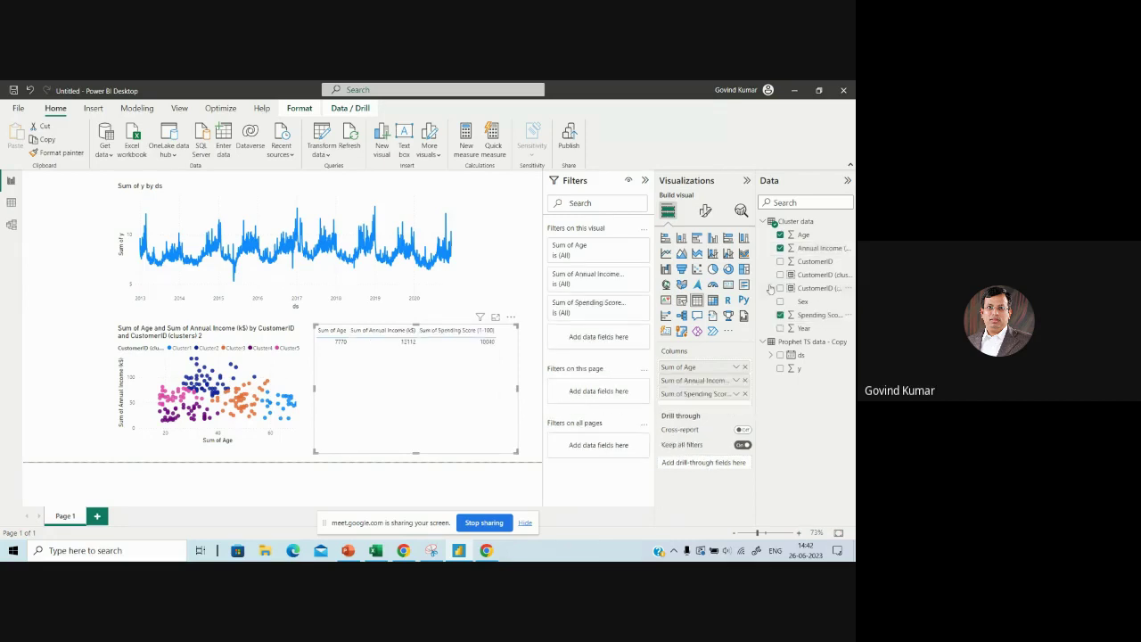
left_click_drag(825, 264, 725, 407)
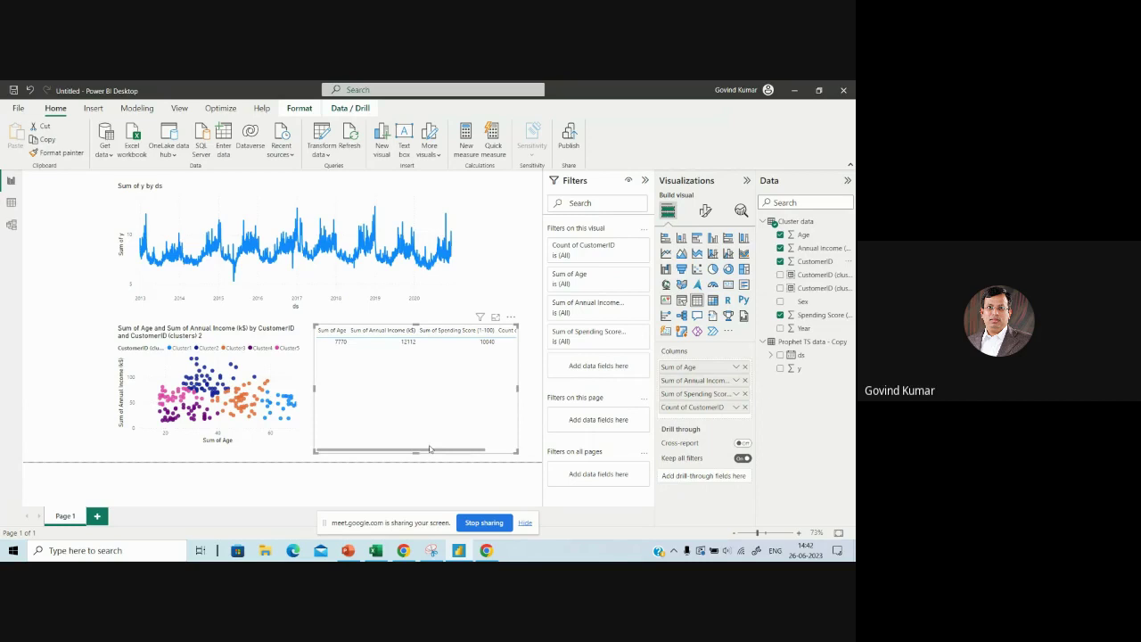
left_click(742, 408)
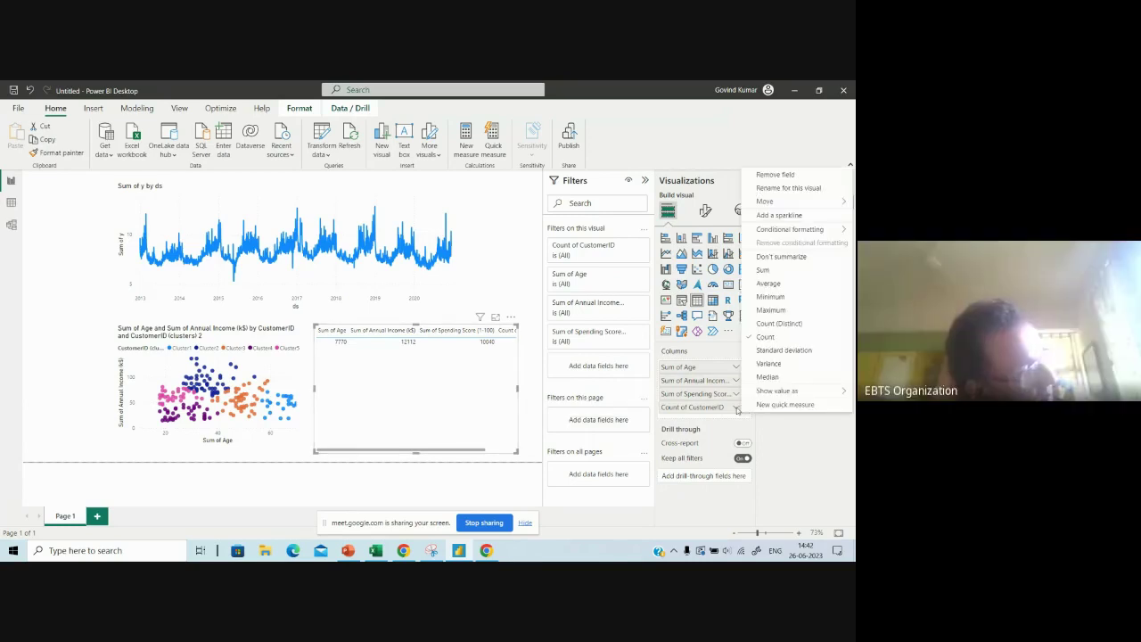
left_click(790, 256)
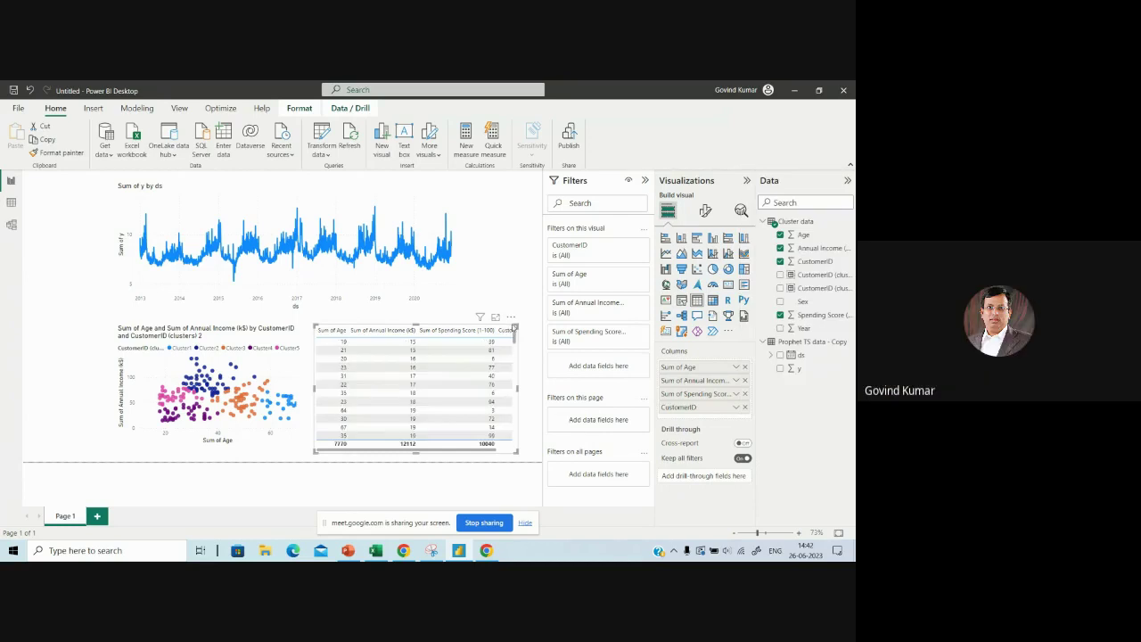
Step: Examine the table's columns across to CustomerID and the summarization setting of its CustomerID field
left_click(512, 317)
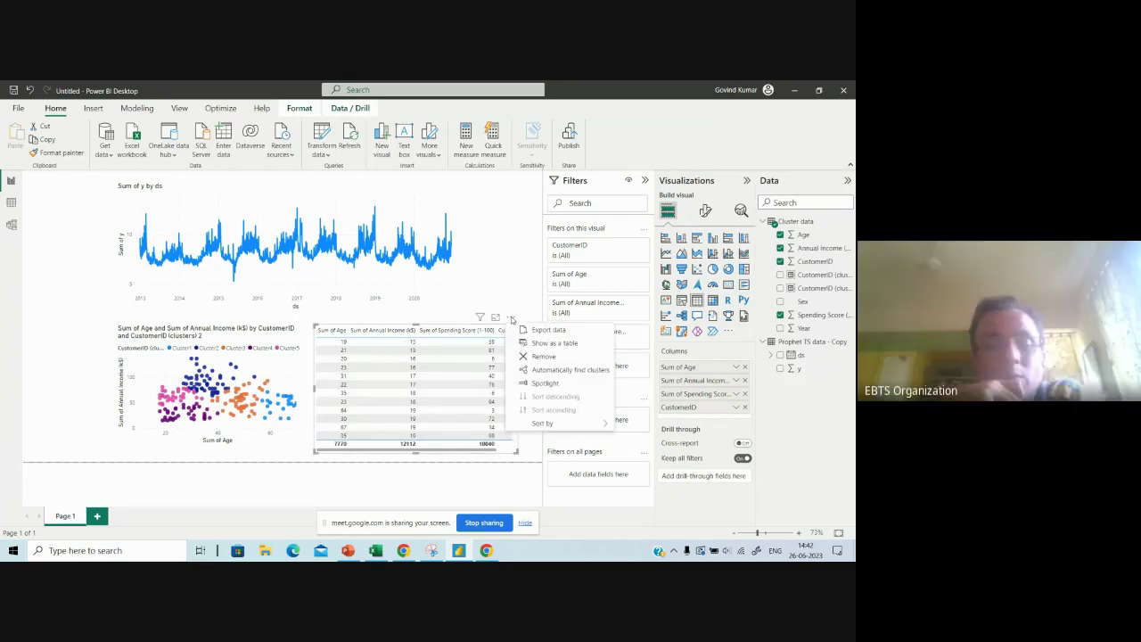
left_click(538, 306)
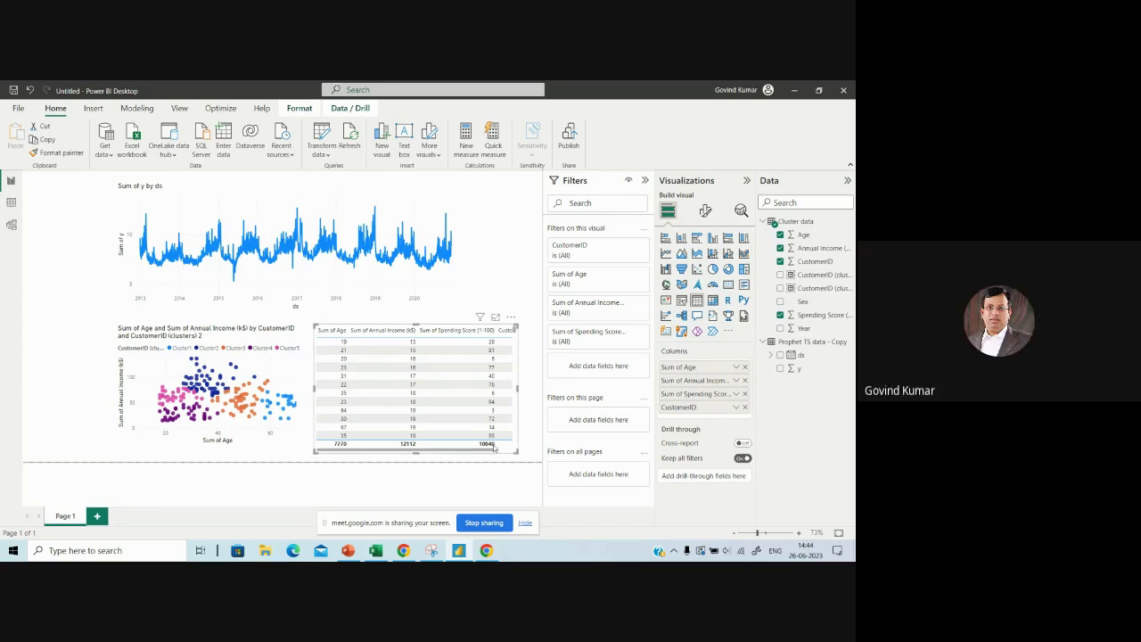
scroll(498, 455, "right", 2)
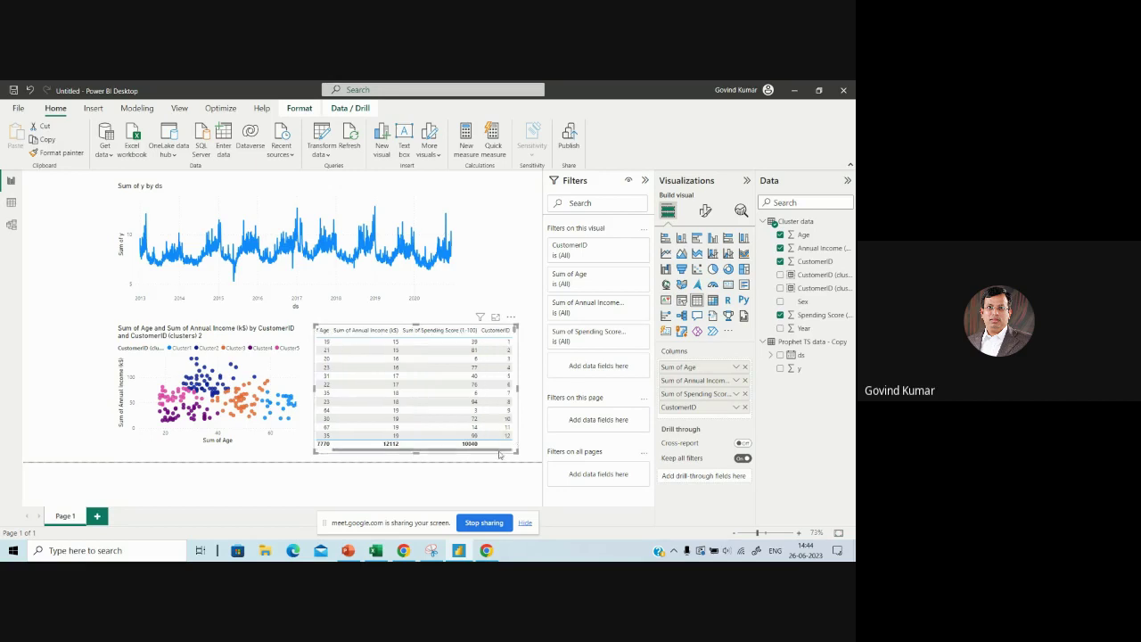
scroll(500, 455, "left", 2)
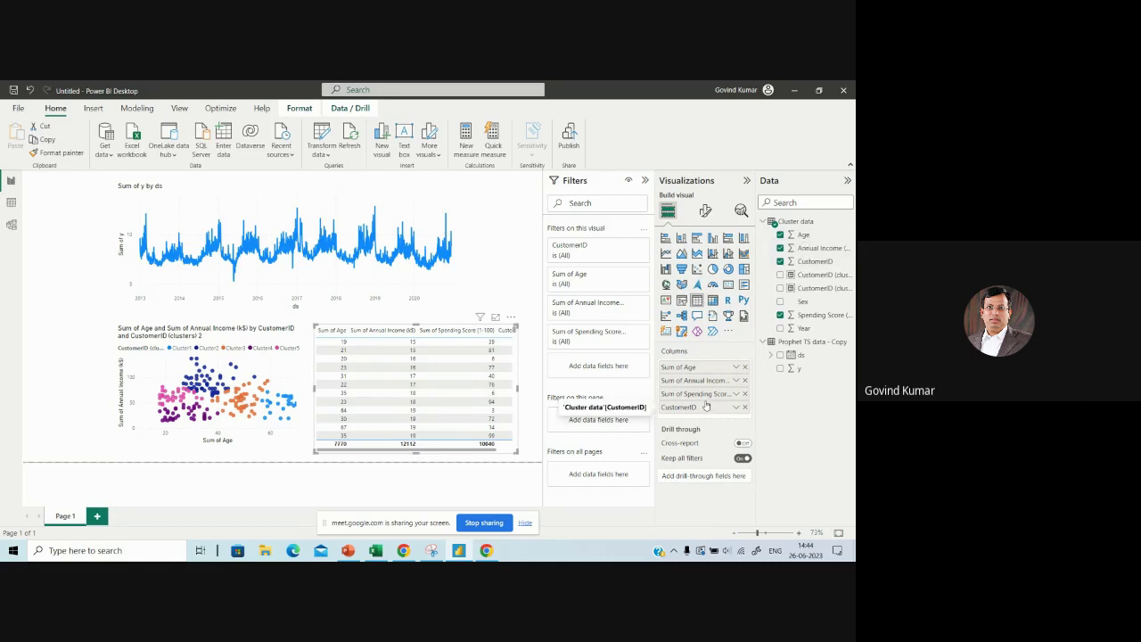
left_click(505, 452)
left_click_drag(506, 452, 462, 454)
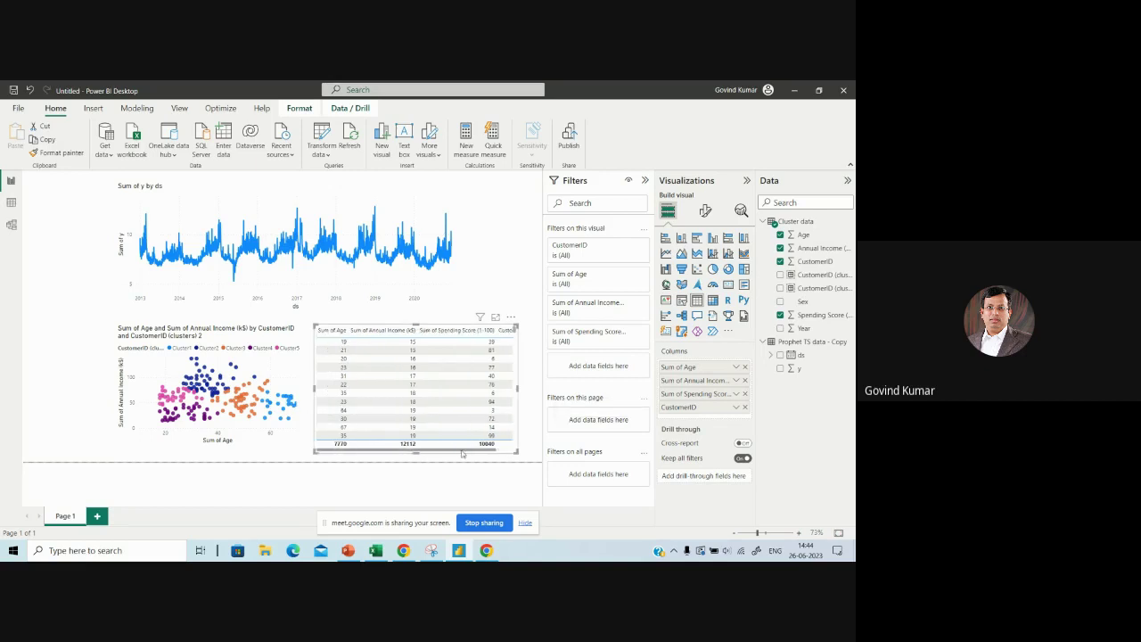
left_click(736, 408)
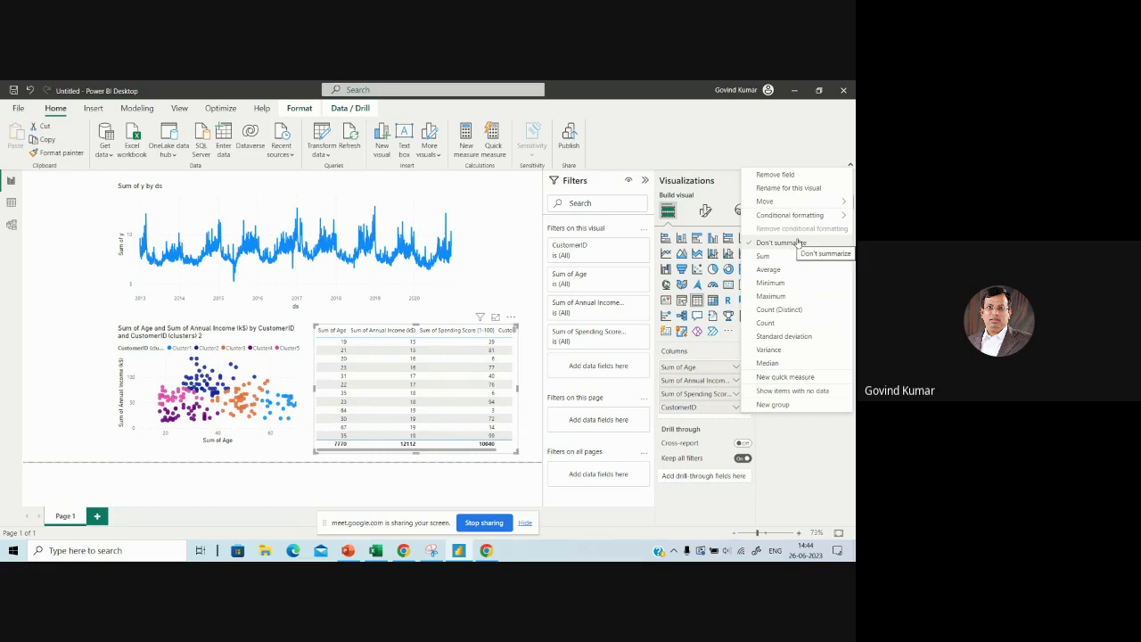
left_click(522, 289)
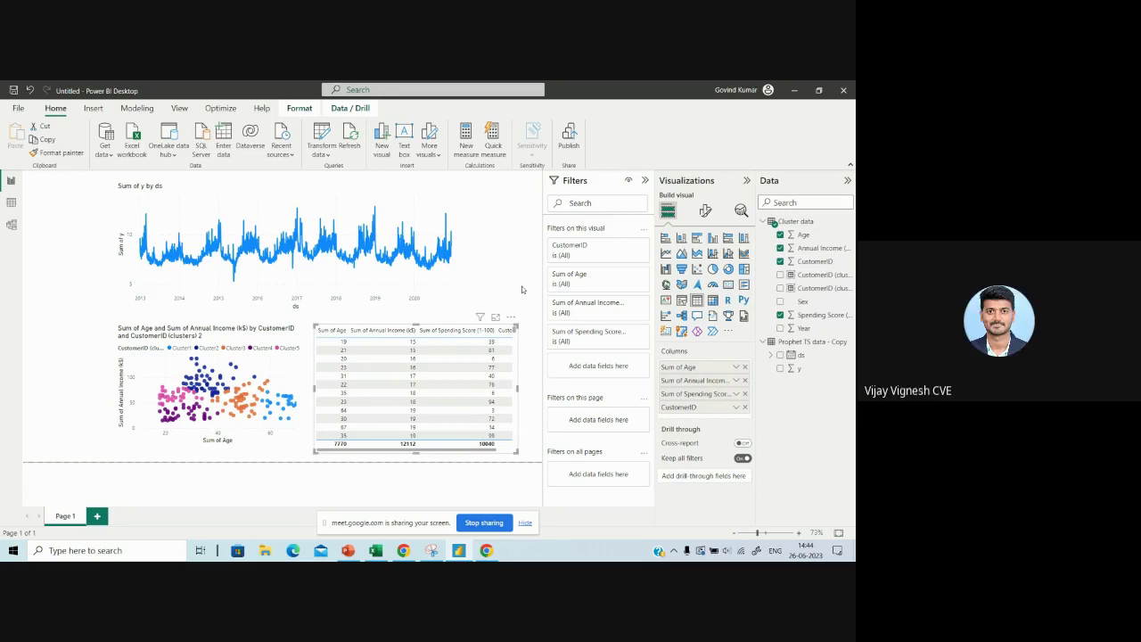
left_click(736, 407)
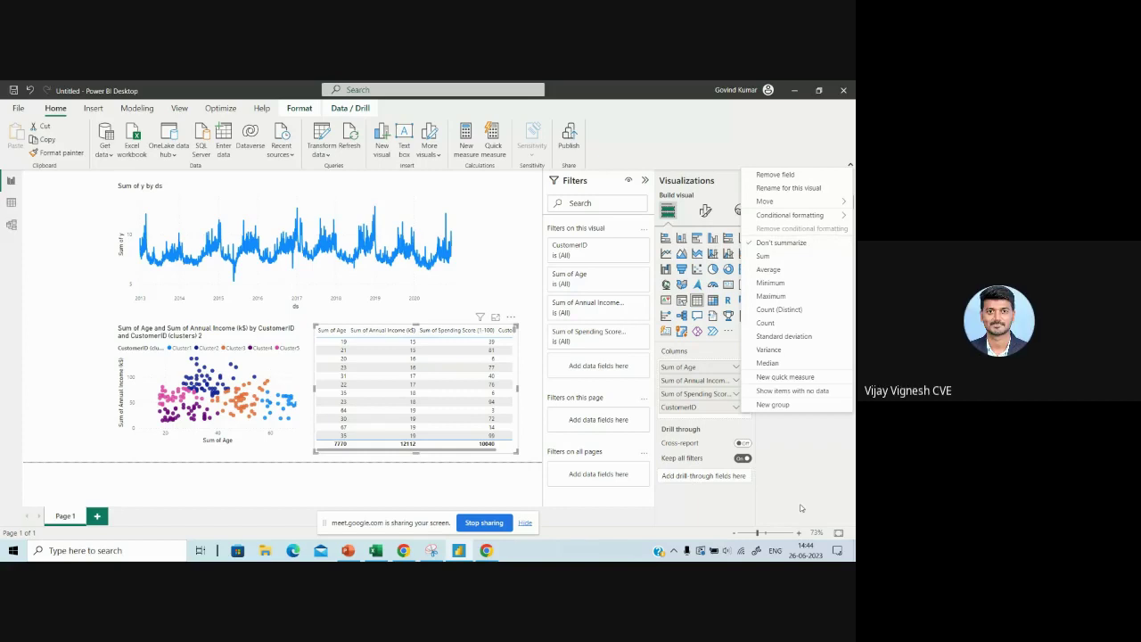
left_click(718, 406)
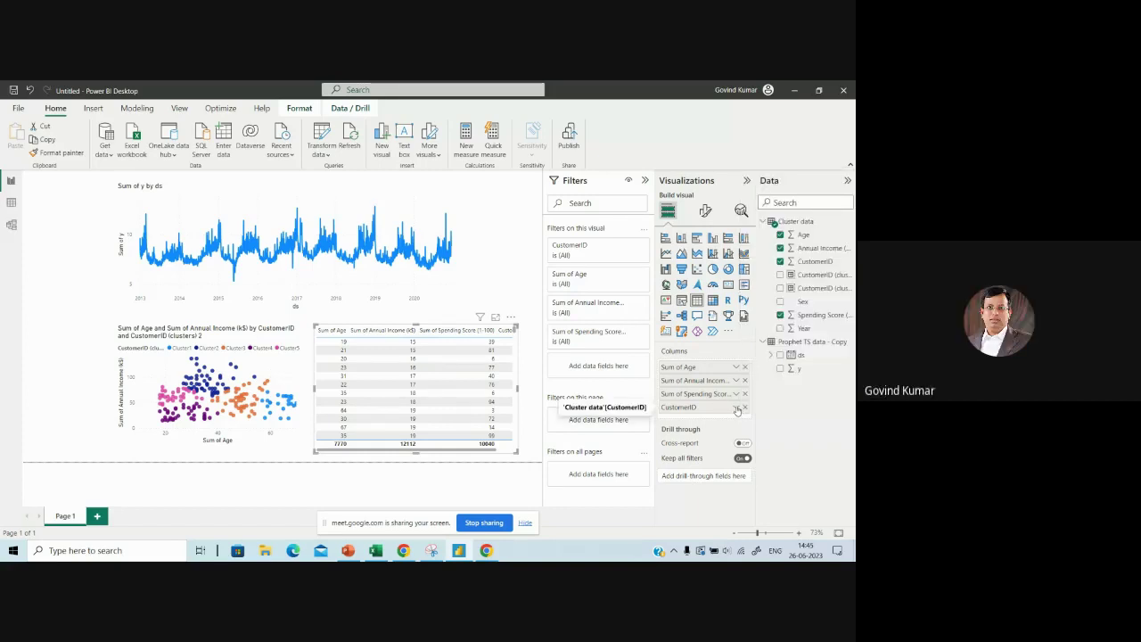
left_click(737, 408)
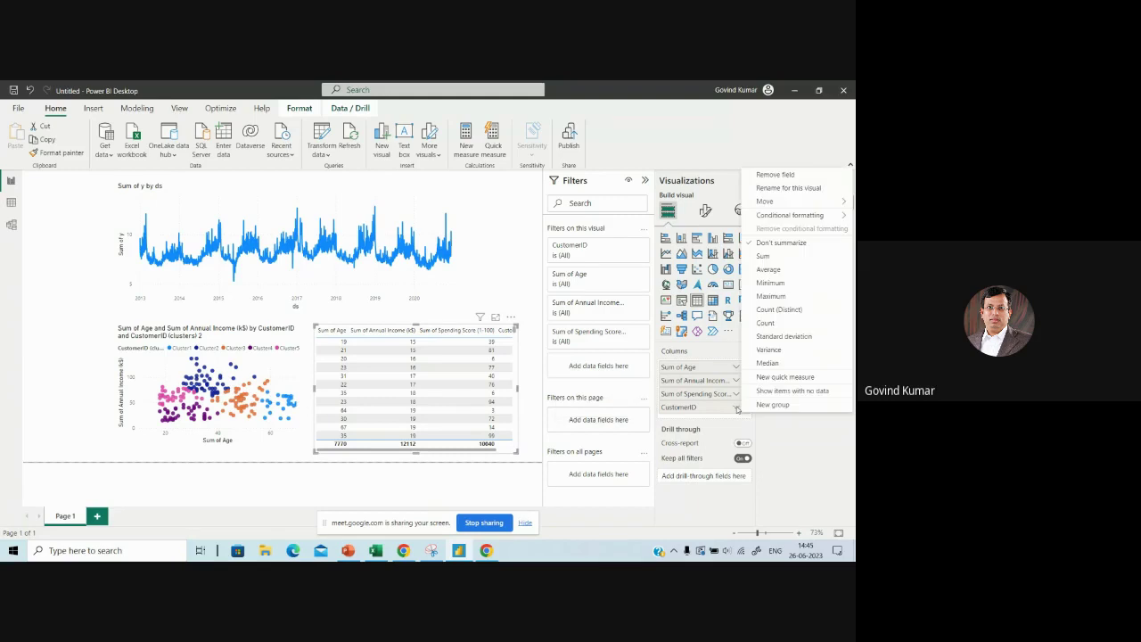
left_click(735, 416)
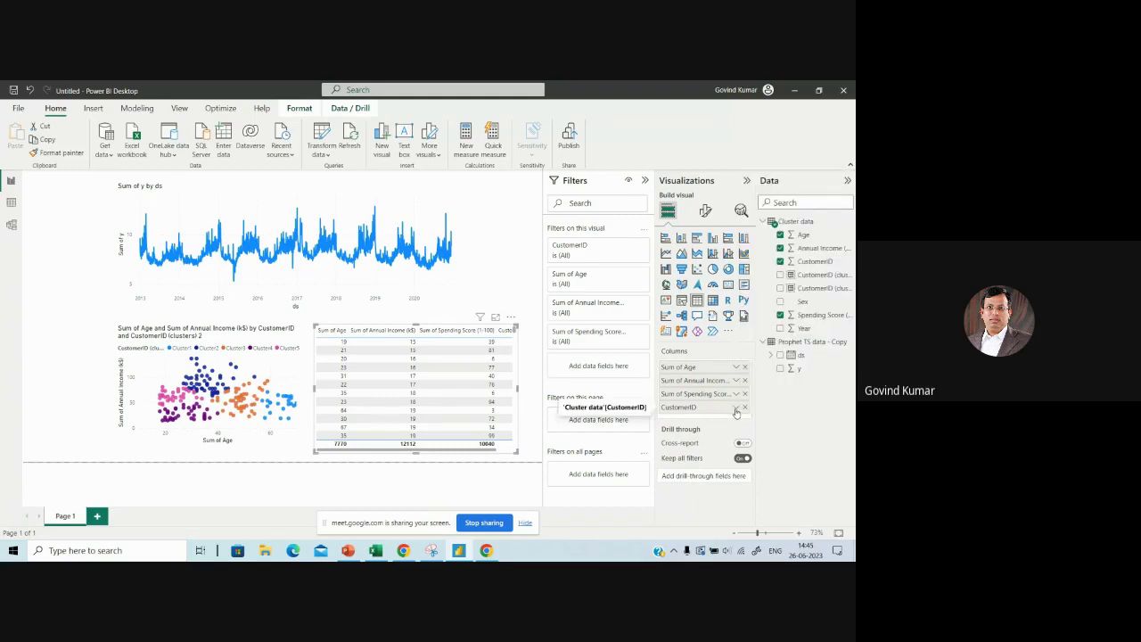
left_click(735, 408)
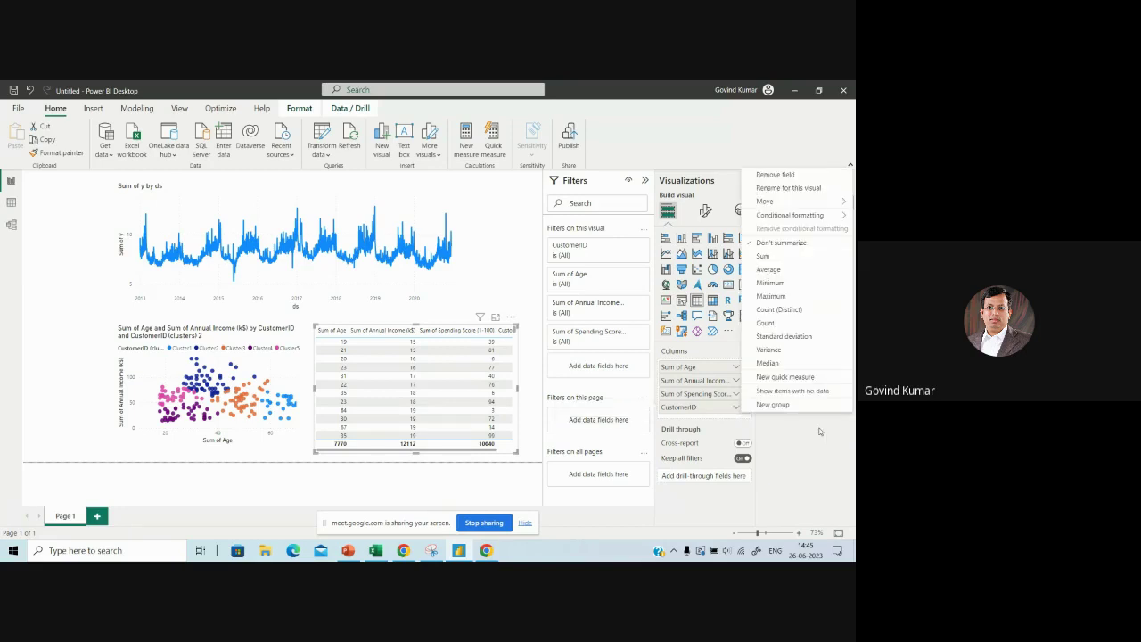
left_click(735, 408)
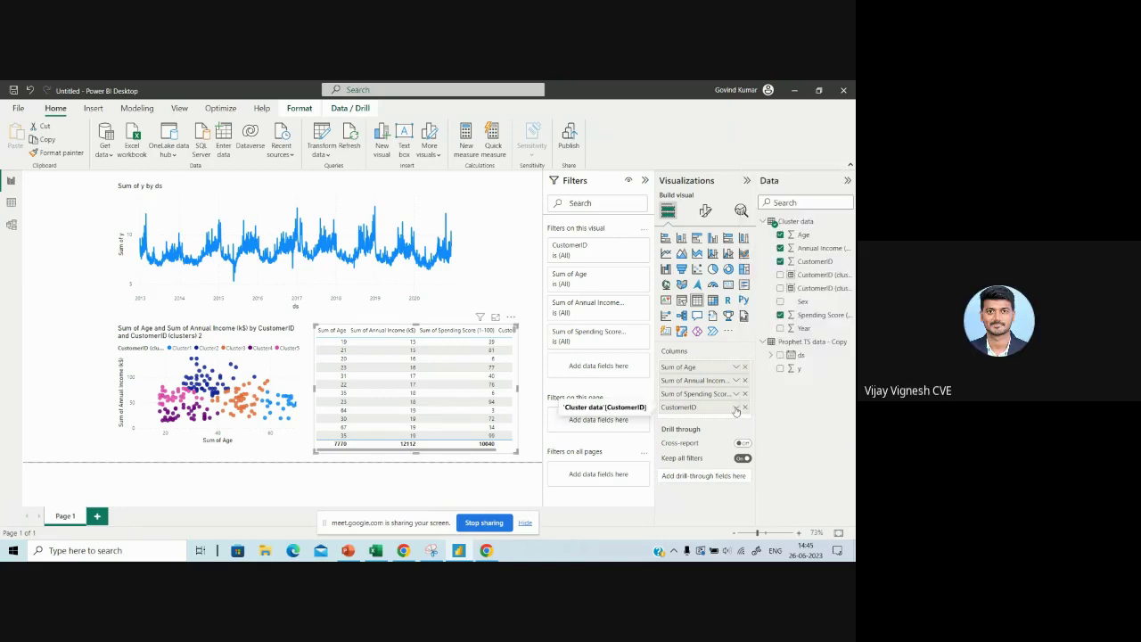
left_click(736, 409)
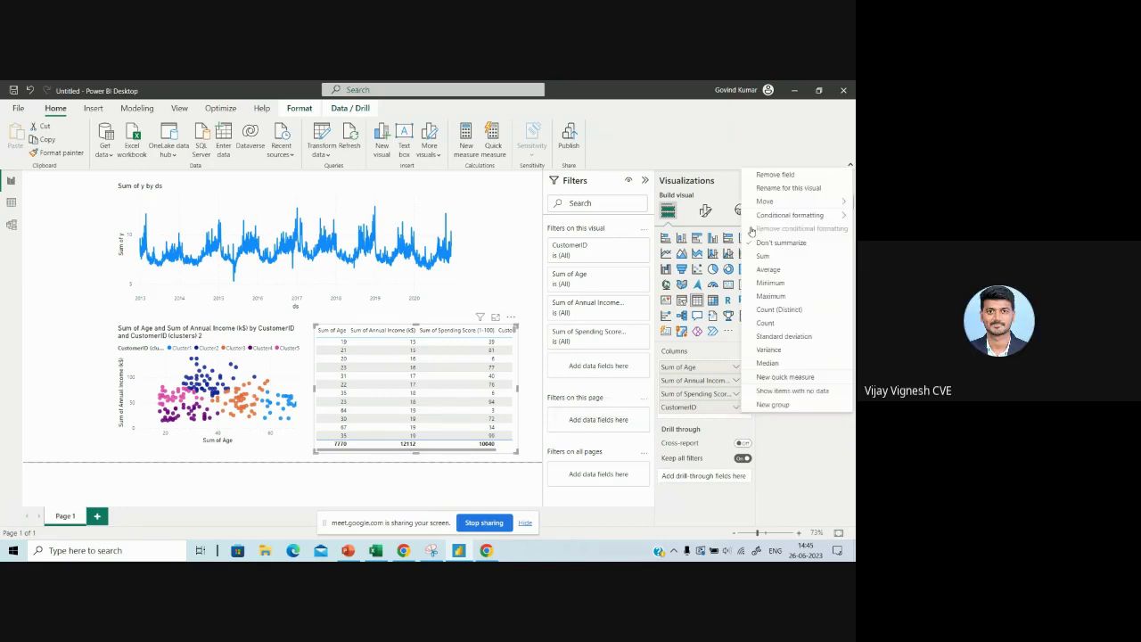
left_click(801, 454)
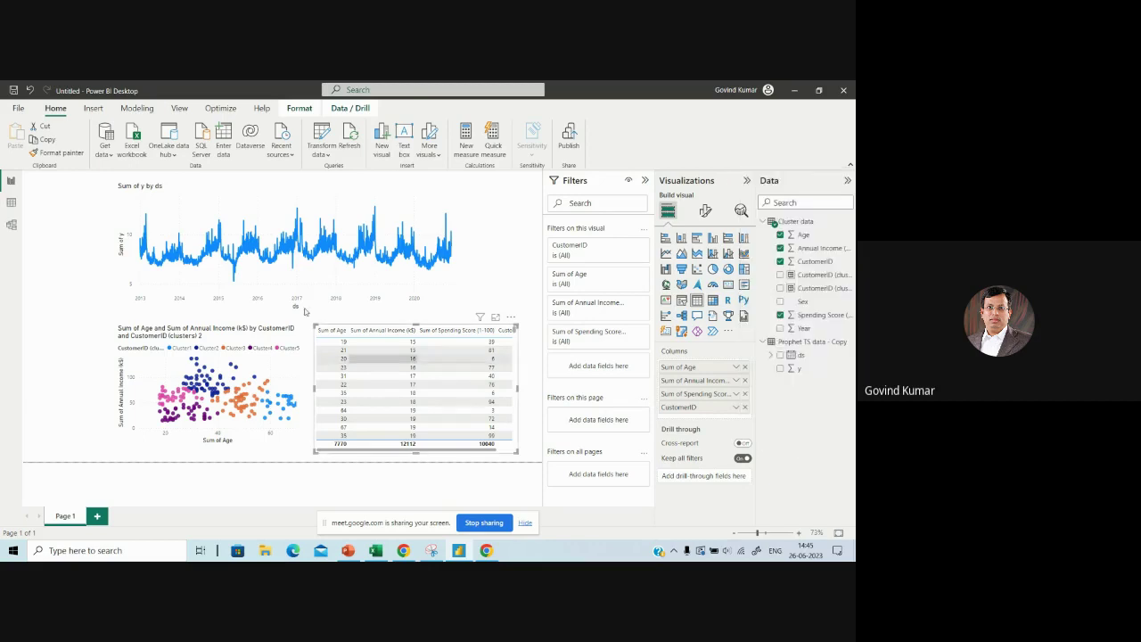
left_click(505, 452)
left_click_drag(506, 452, 458, 453)
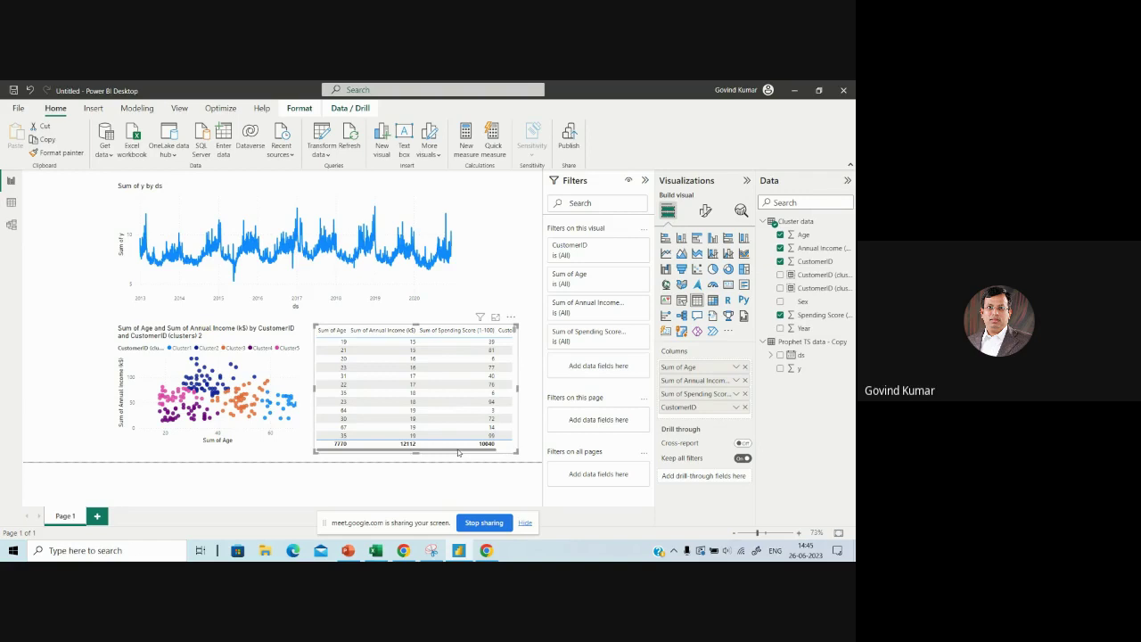
Step: Automatically find clusters for CustomerID in the table, leaving the number of clusters on Auto
left_click(513, 316)
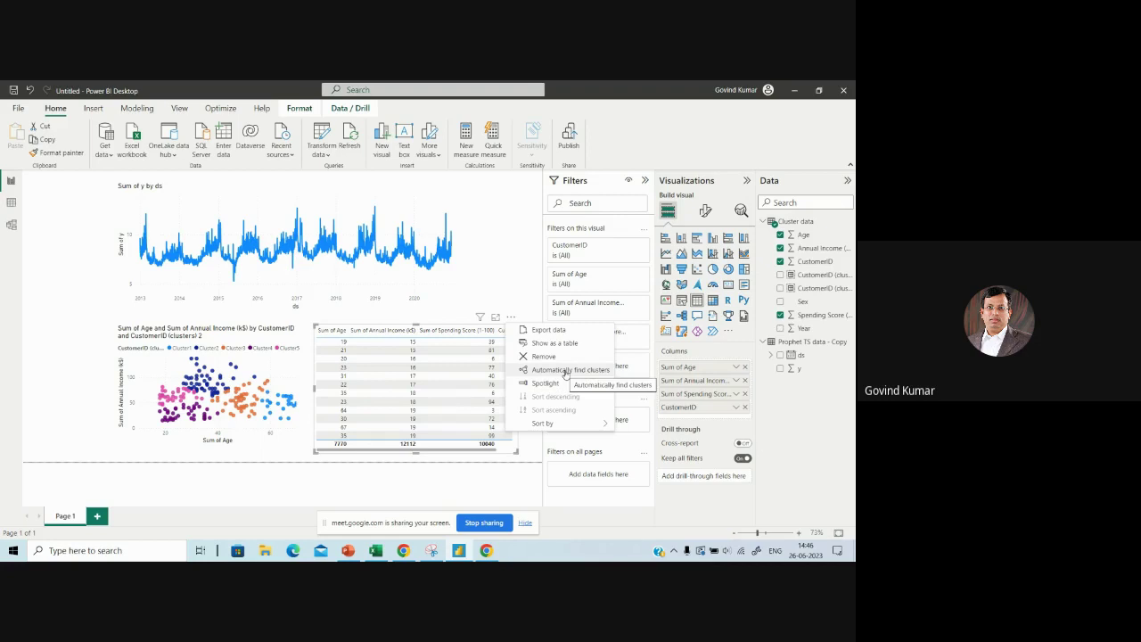
left_click(511, 317)
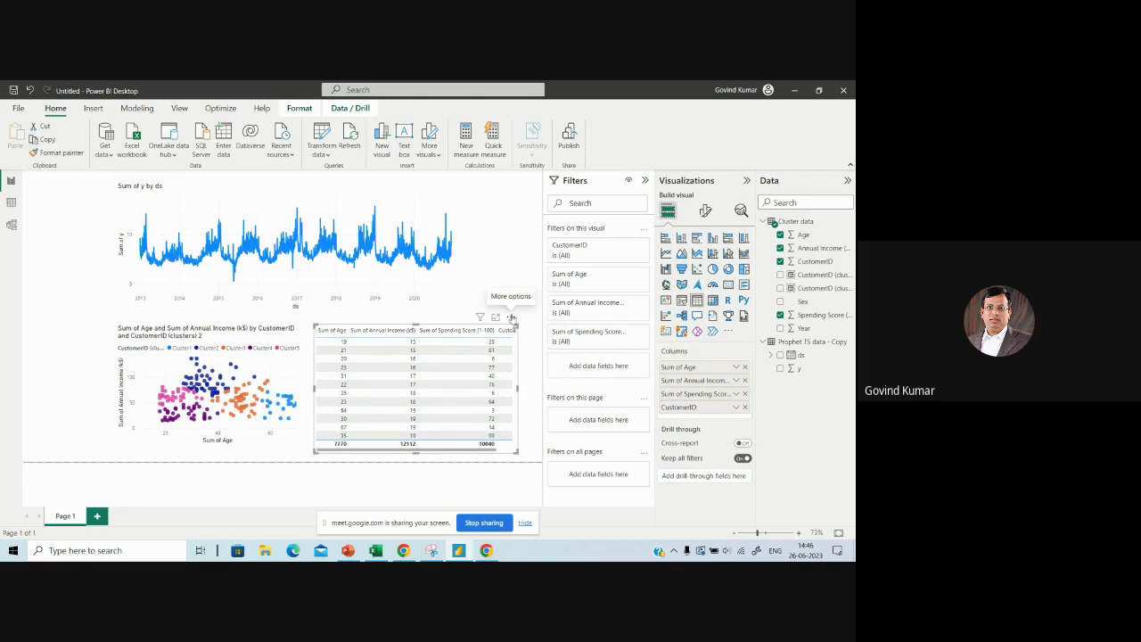
left_click(512, 318)
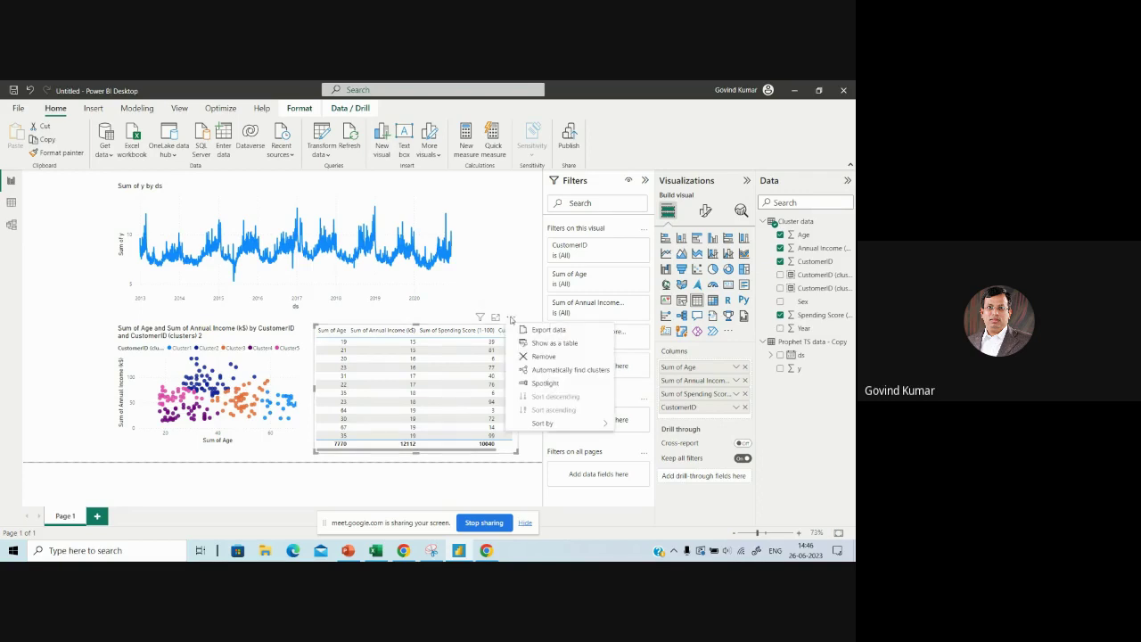
left_click(566, 369)
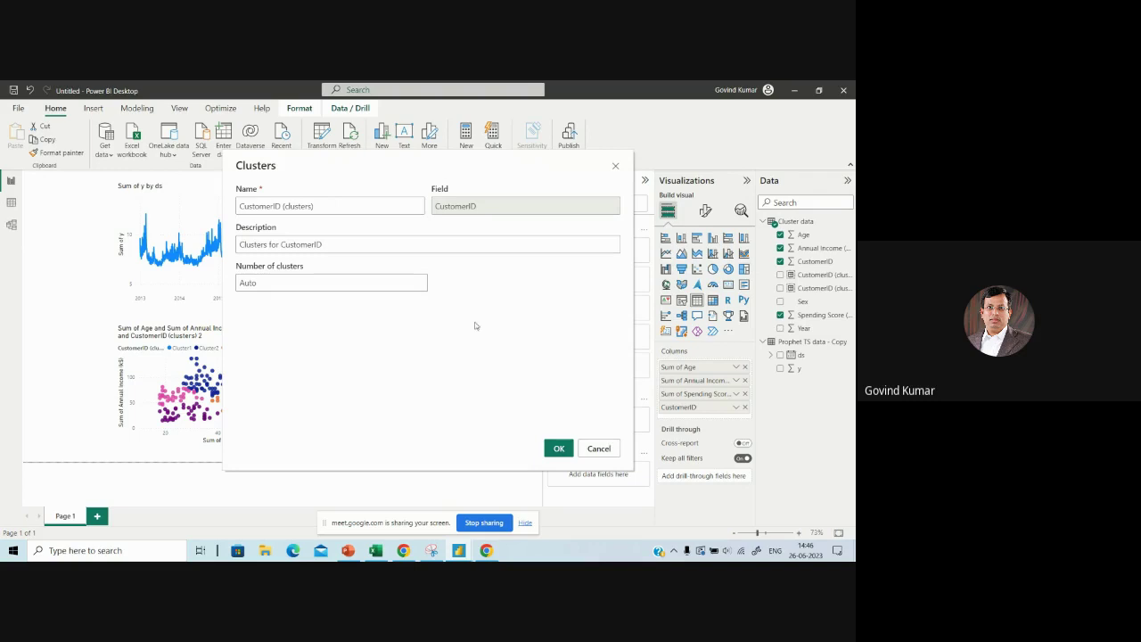
left_click(559, 448)
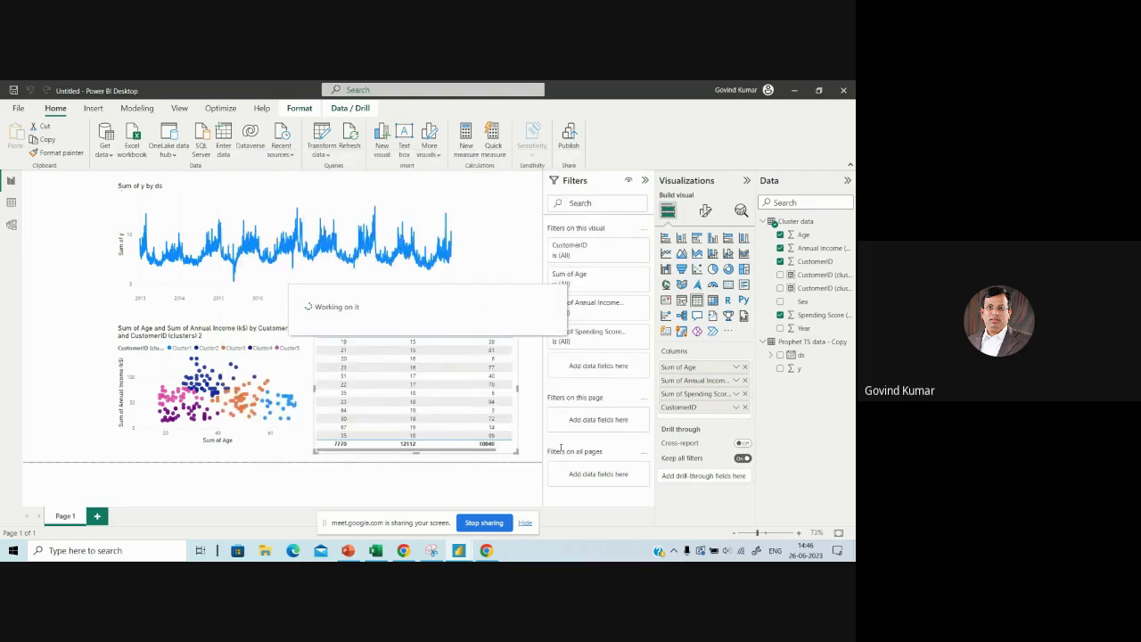
Step: Examine the cluster assigned to each CustomerID in the table's new clusters column
left_click(501, 452)
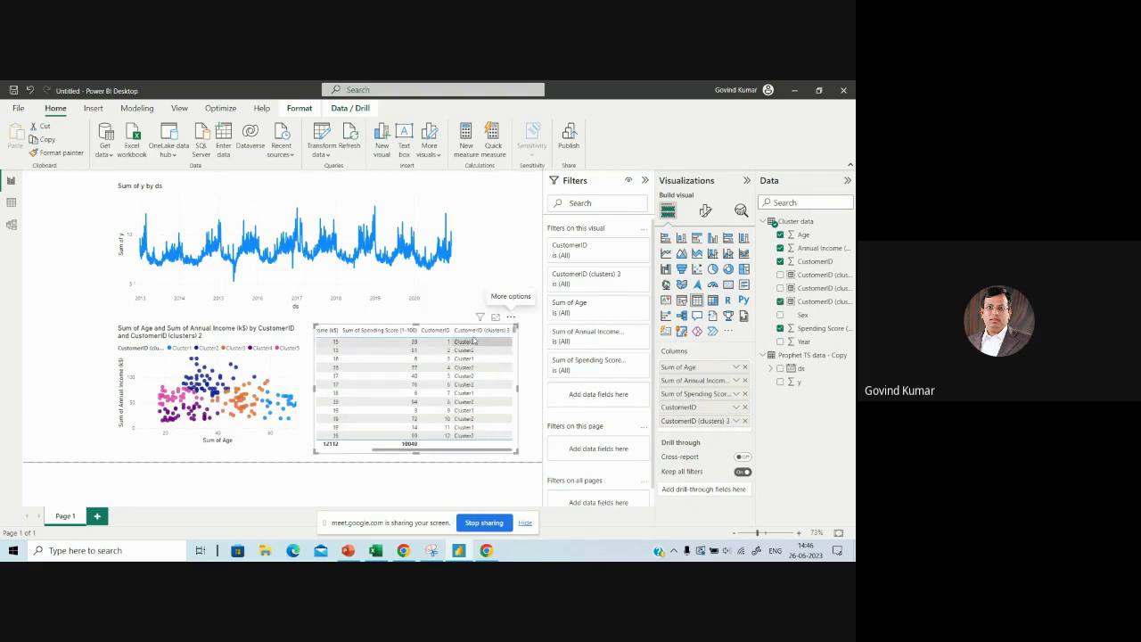
scroll(473, 420, "down", 2)
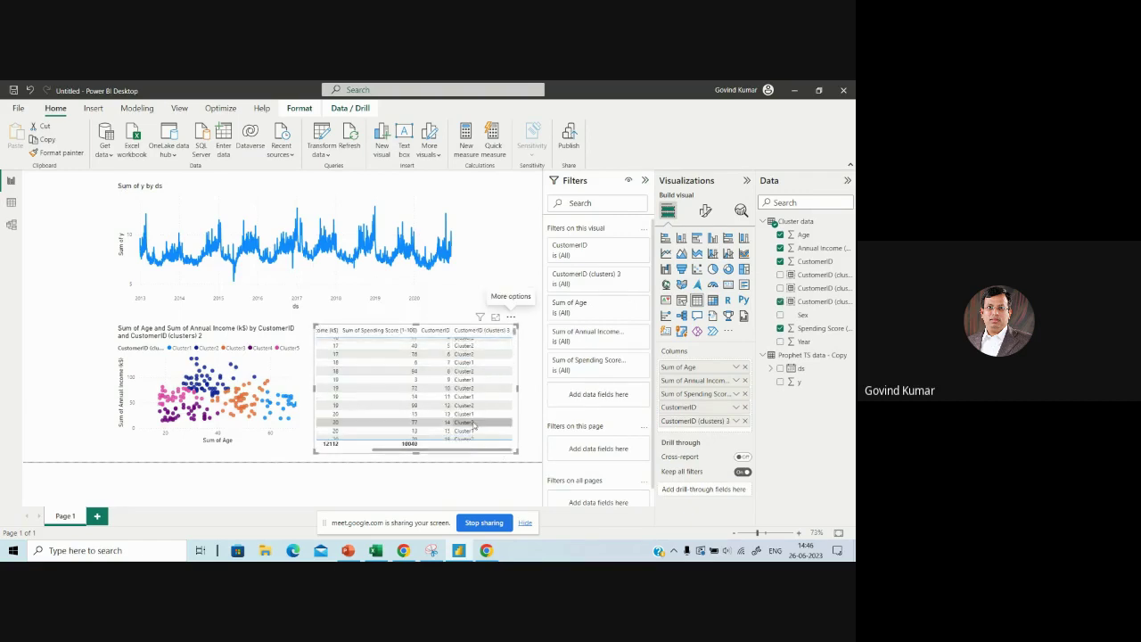
scroll(473, 425, "down", 3)
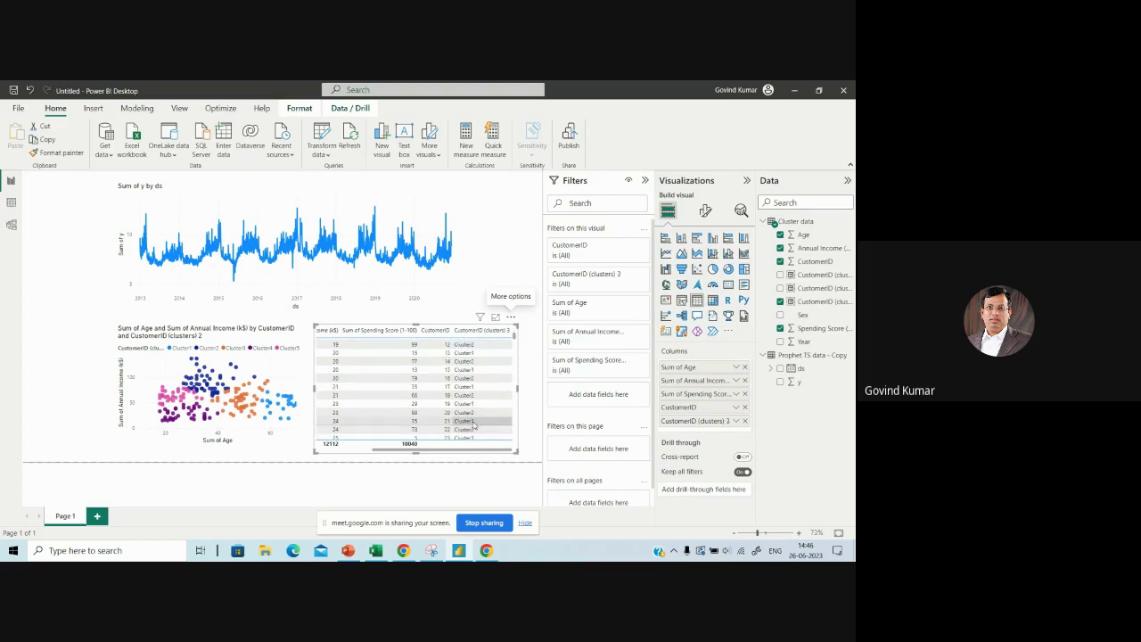
scroll(473, 425, "up", 4)
scroll(474, 426, "down", 5)
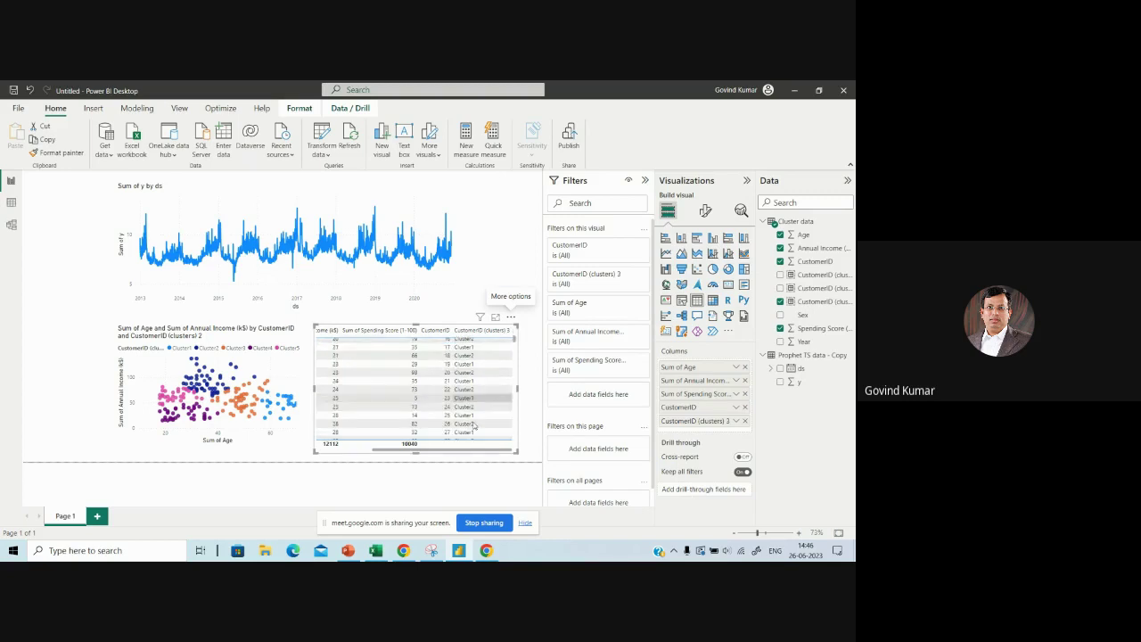
scroll(474, 426, "down", 5)
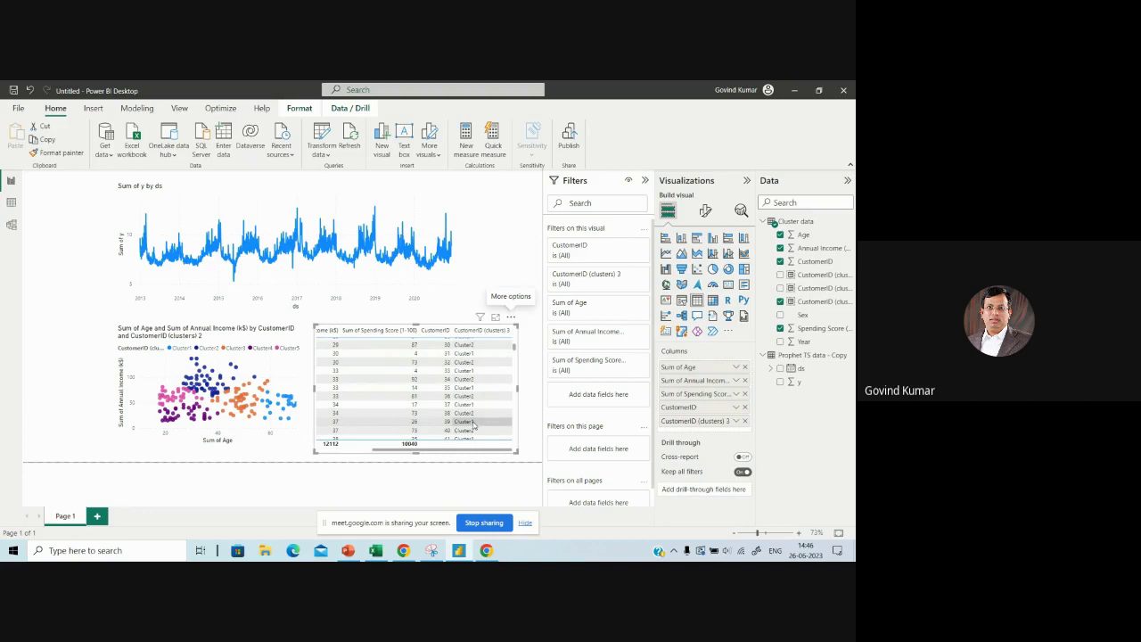
scroll(474, 426, "up", 9)
scroll(473, 425, "up", 1)
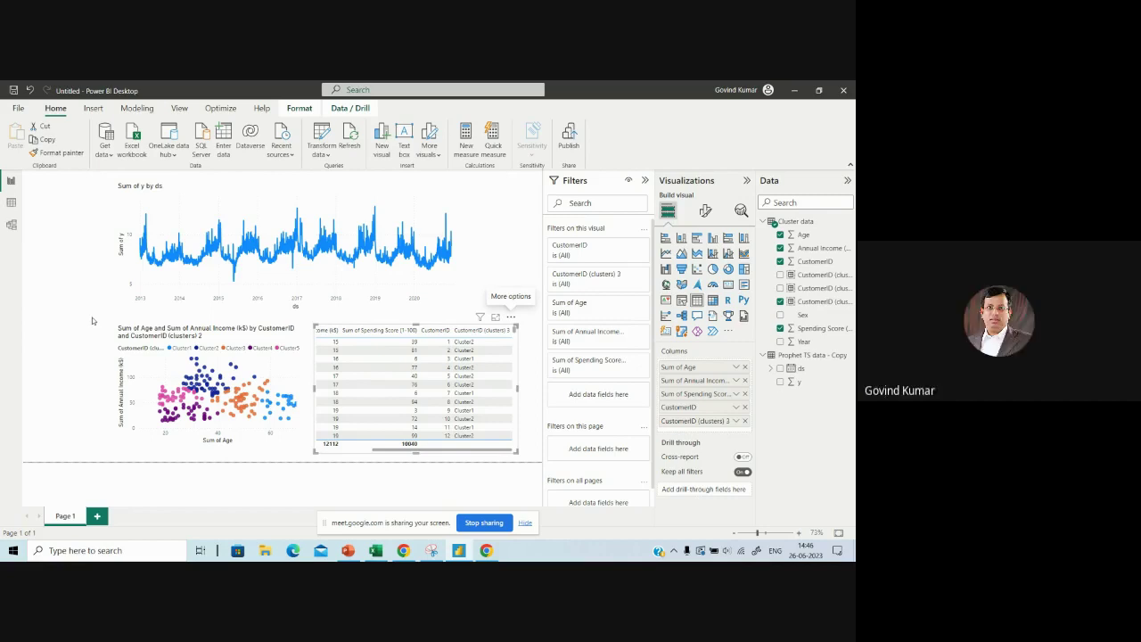
Step: Try to automatically find clusters again in the table that already contains CustomerID (clusters) 3
left_click(513, 318)
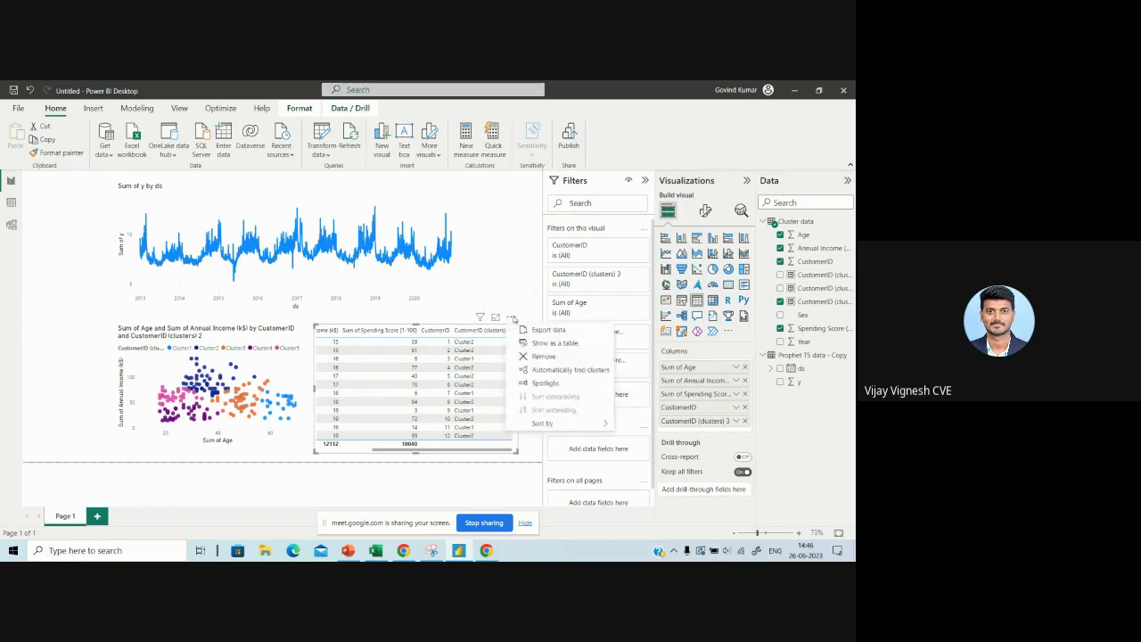
left_click(560, 369)
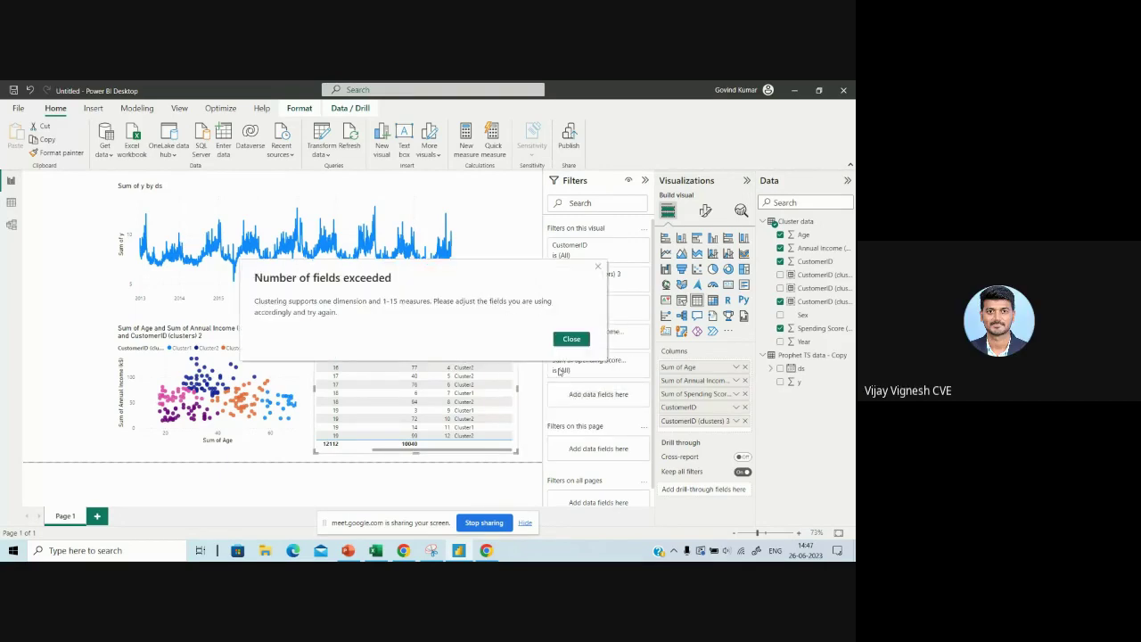
left_click(599, 267)
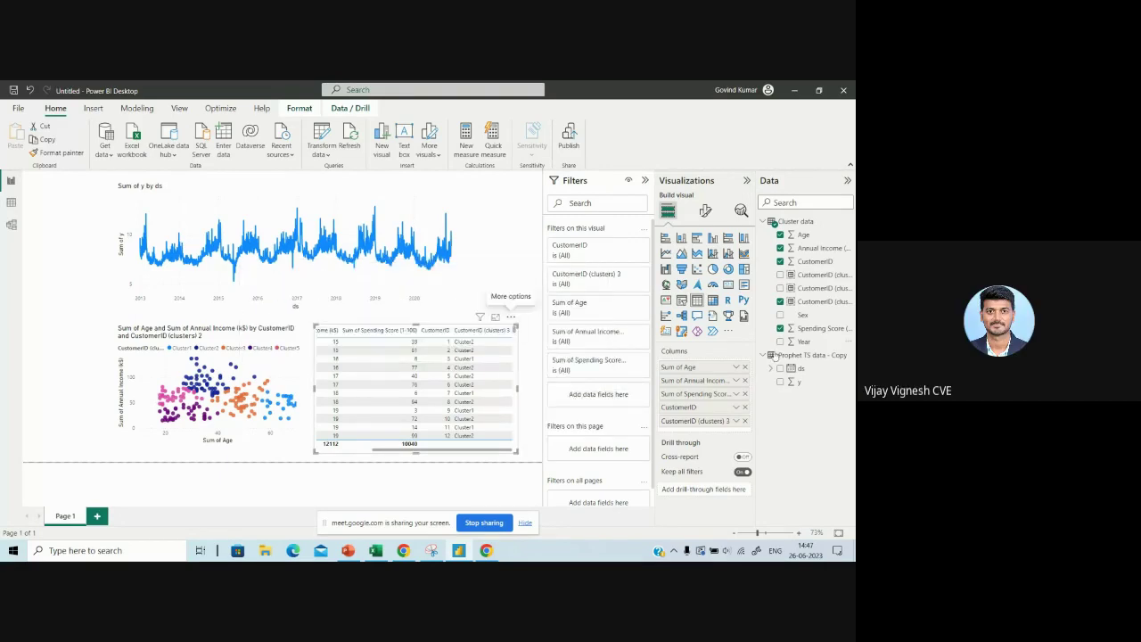
Step: Examine the options available for the CustomerID clusters fields in Cluster data
left_click(850, 278)
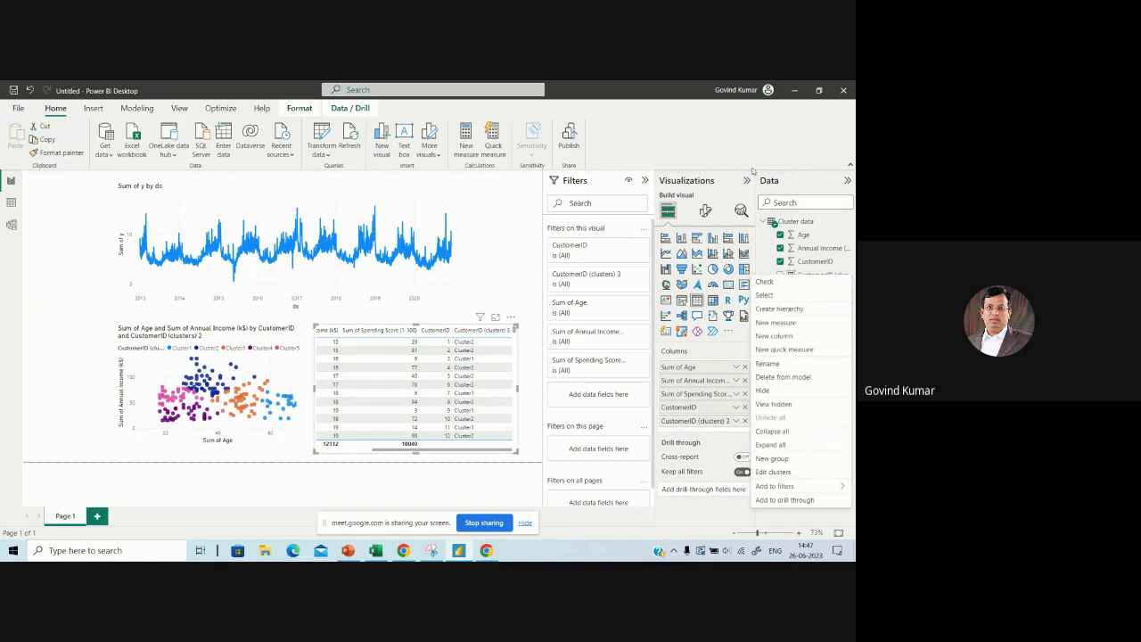
key("Escape")
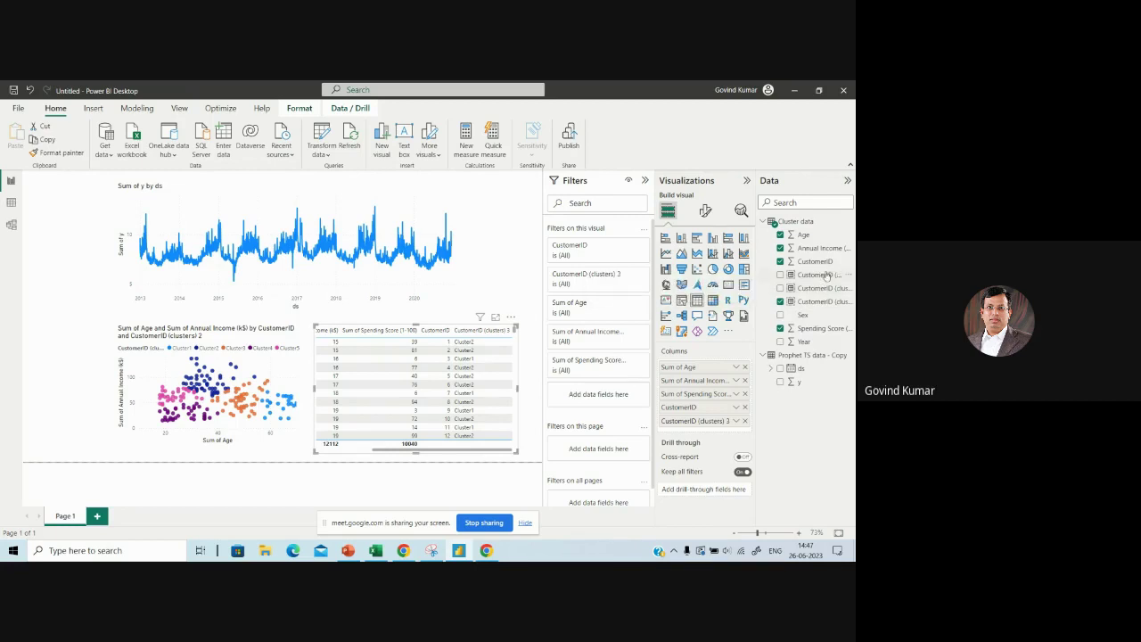
left_click(849, 279)
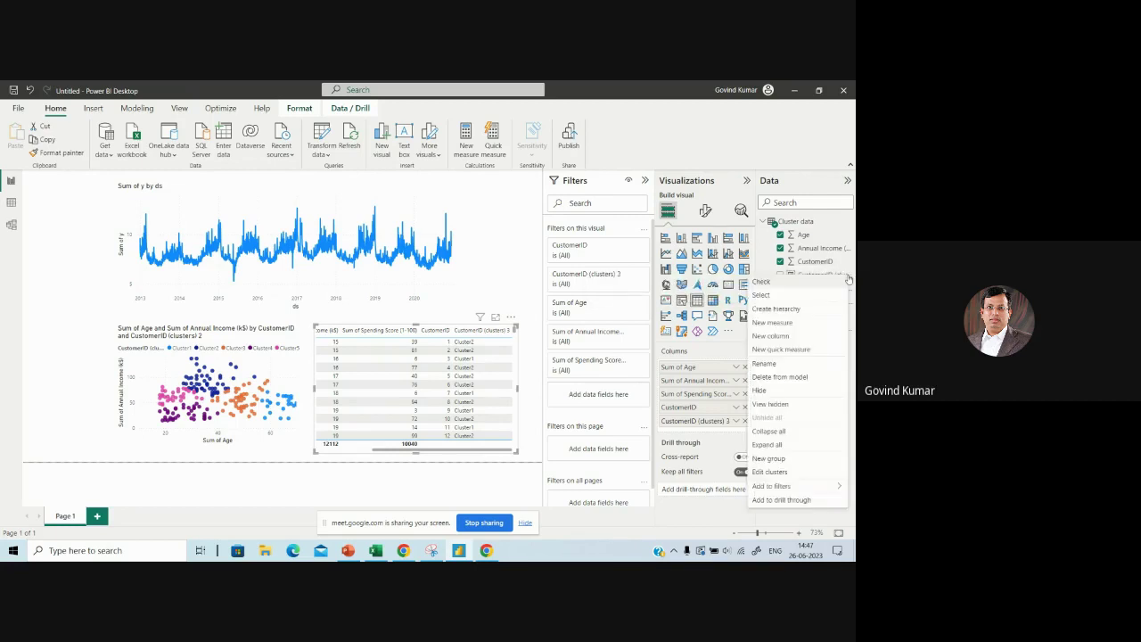
left_click(773, 222)
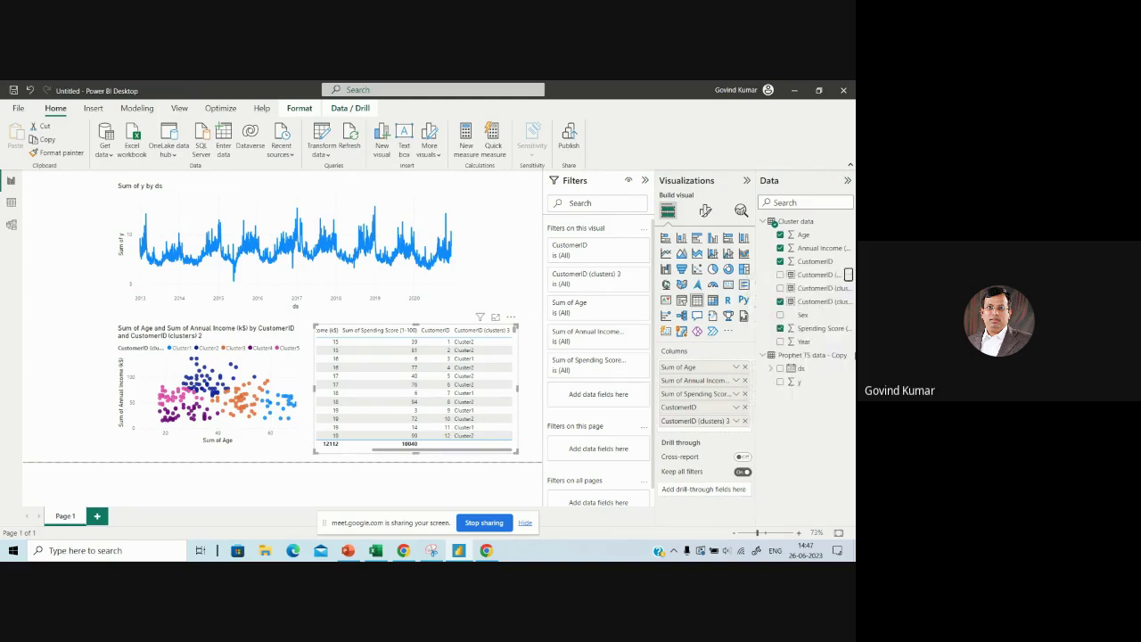
left_click(849, 274)
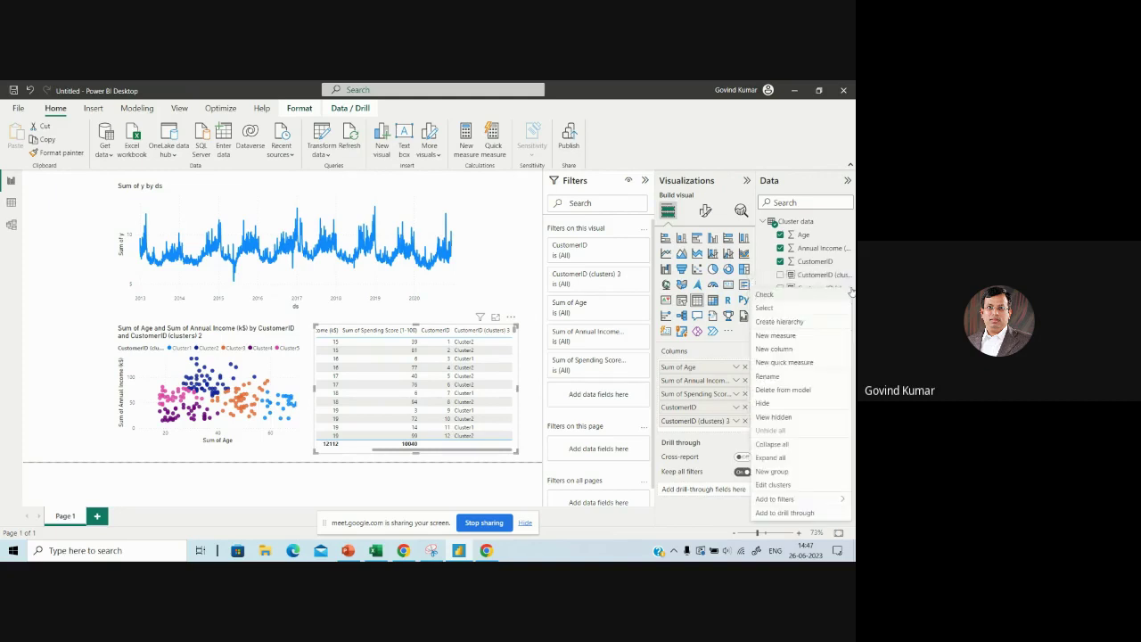
left_click(629, 98)
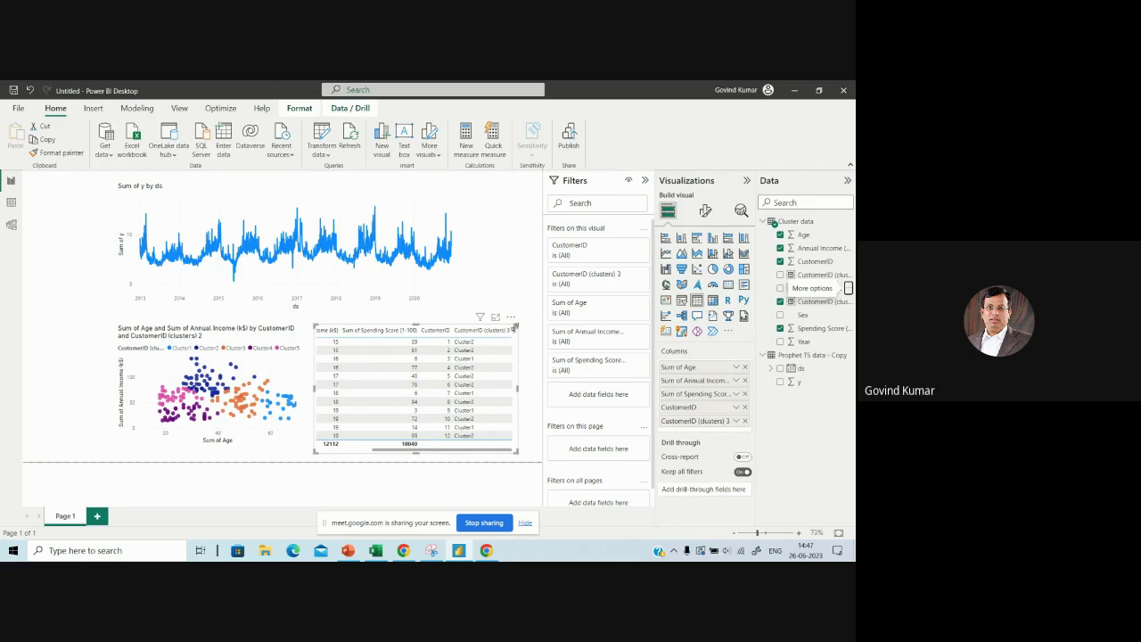
Step: Retry automatic cluster finding on the table and recheck the options of the first CustomerID clusters field
left_click(511, 317)
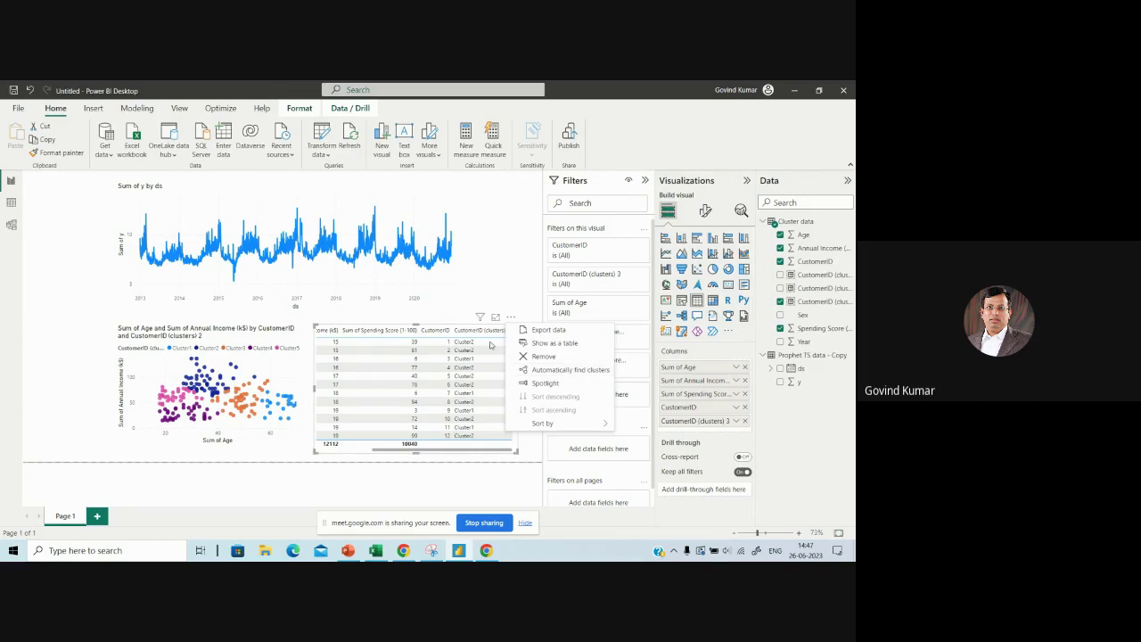
left_click(553, 368)
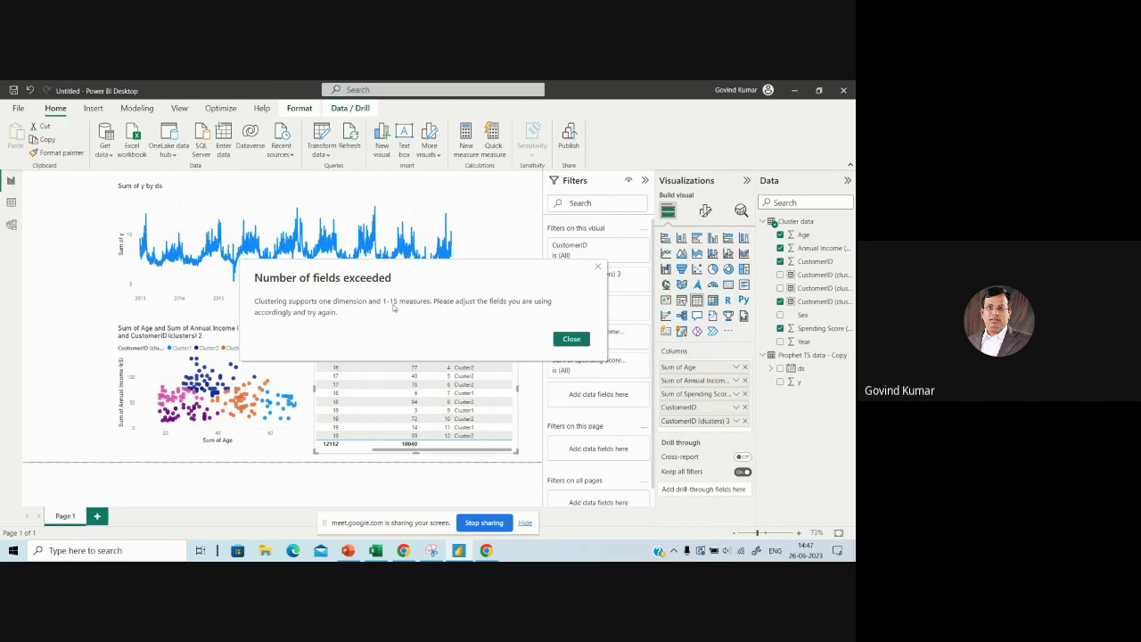
left_click(598, 267)
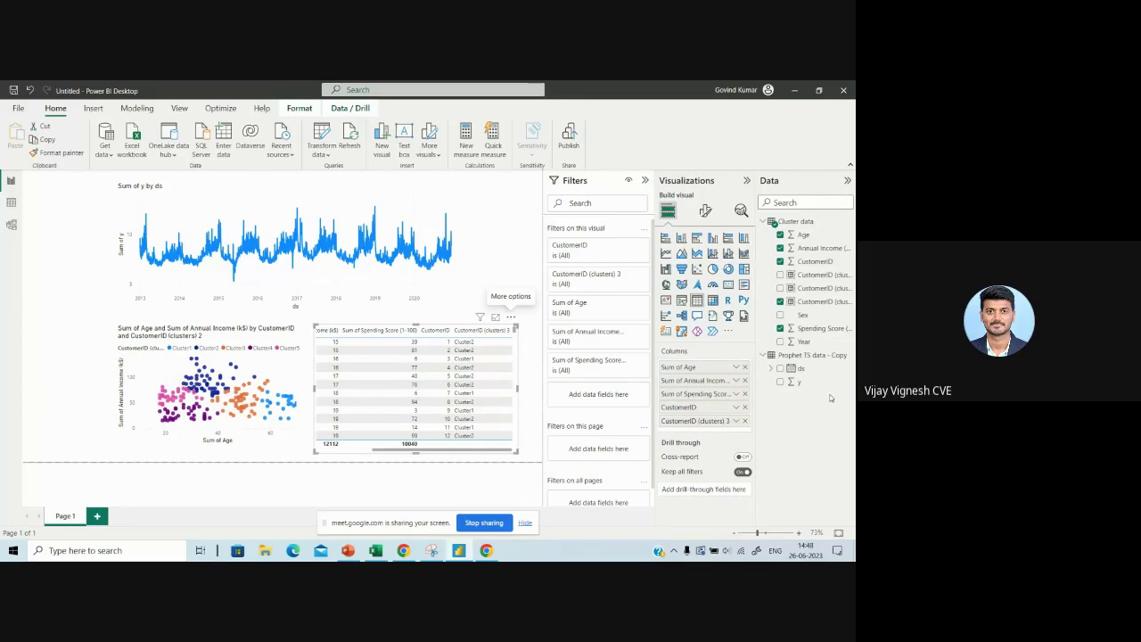
left_click(851, 276)
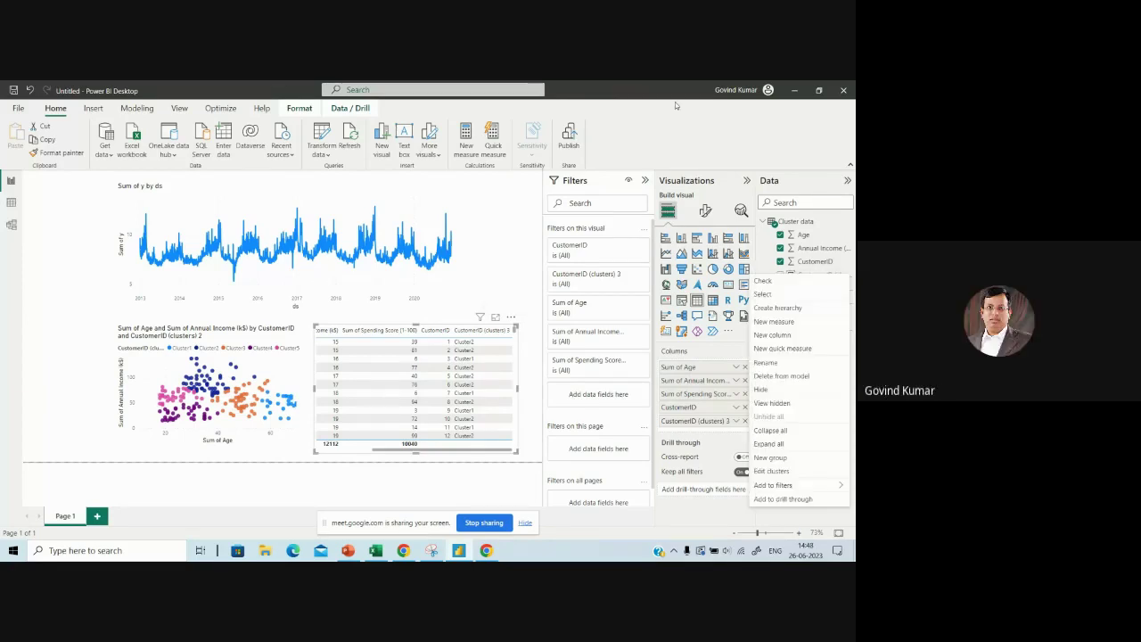
key("Escape")
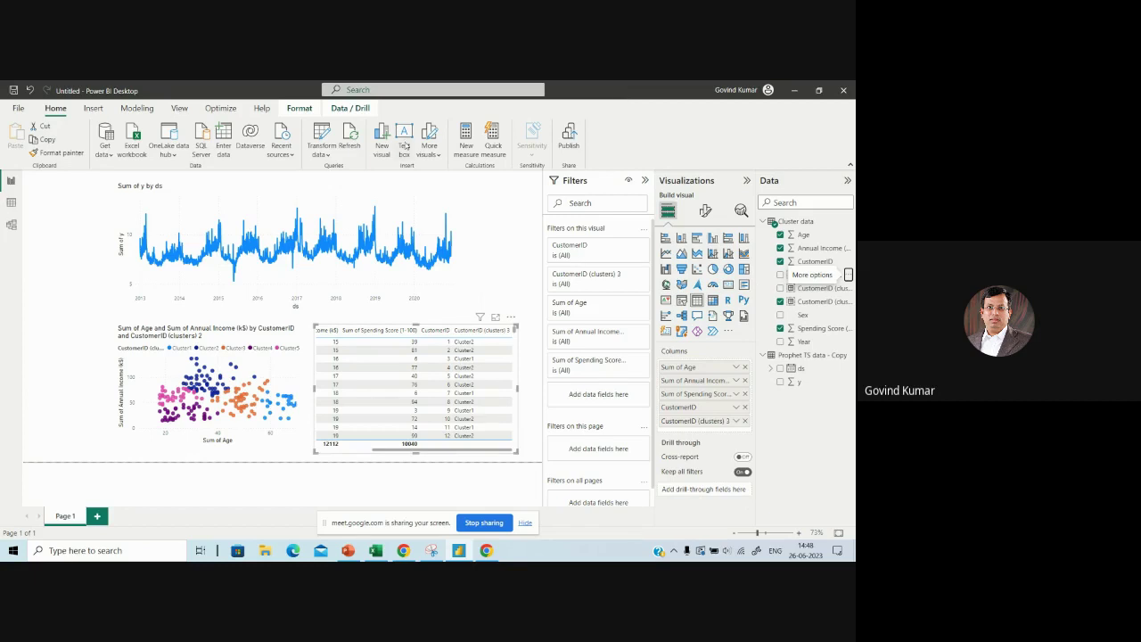
Step: Shrink and lower the Sum of y by ds line chart to free a strip above it
left_click(316, 212)
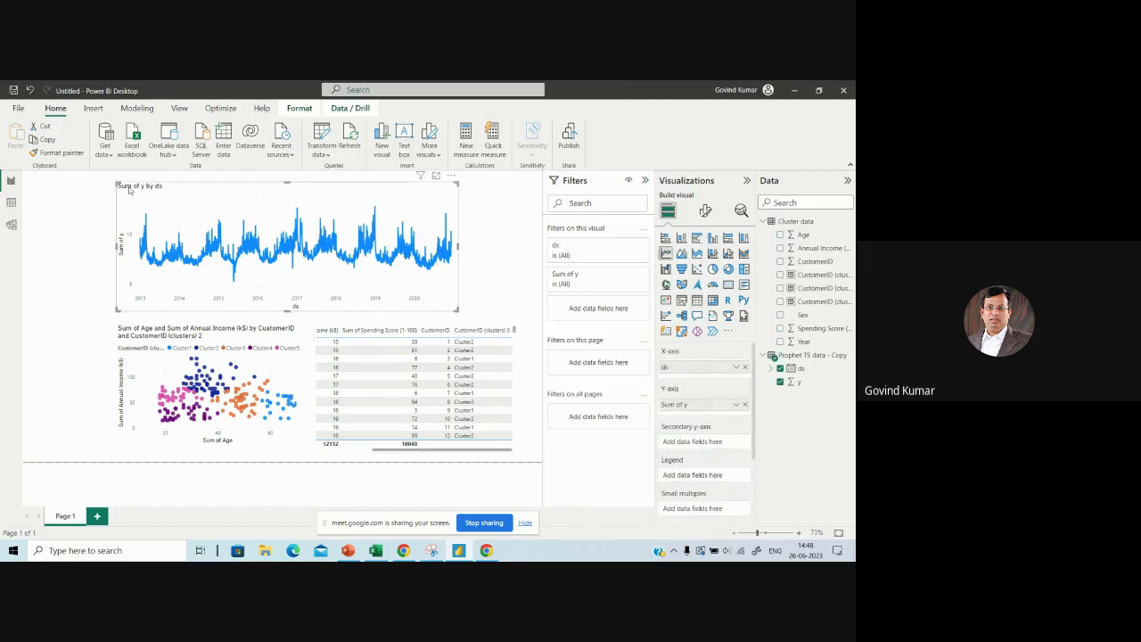
mouse_move(309, 206)
left_mouse_down()
mouse_move(339, 205)
mouse_move(306, 211)
left_mouse_up()
left_click(306, 183)
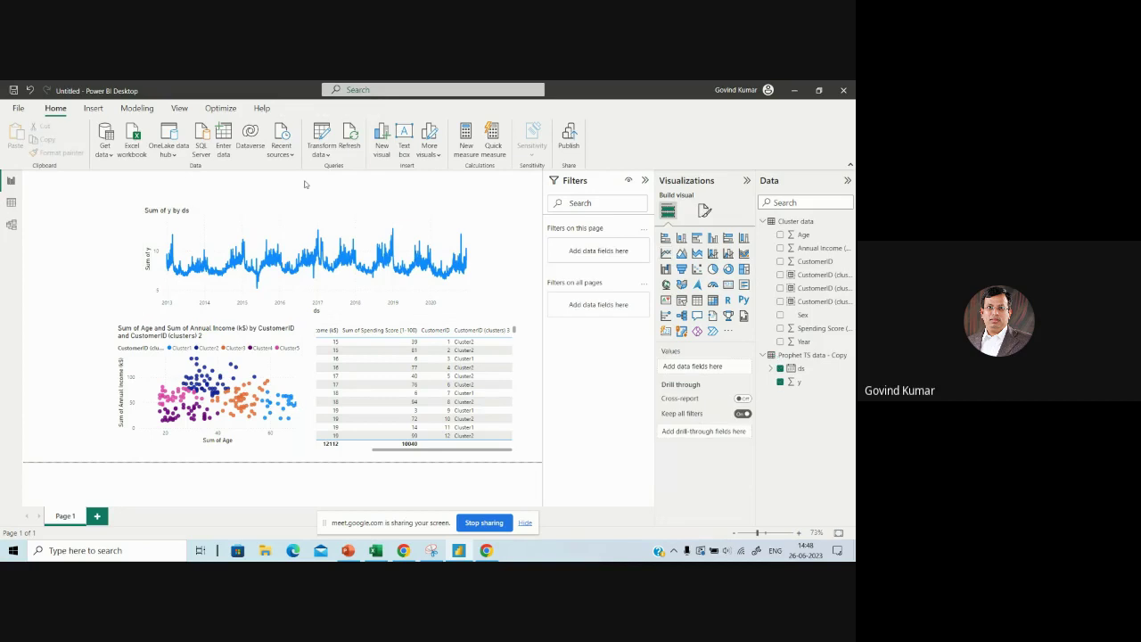
Step: Add a flat text box above the line chart reading "SVCE - Civil Engg Dept - ML Dashboard"
left_click(404, 136)
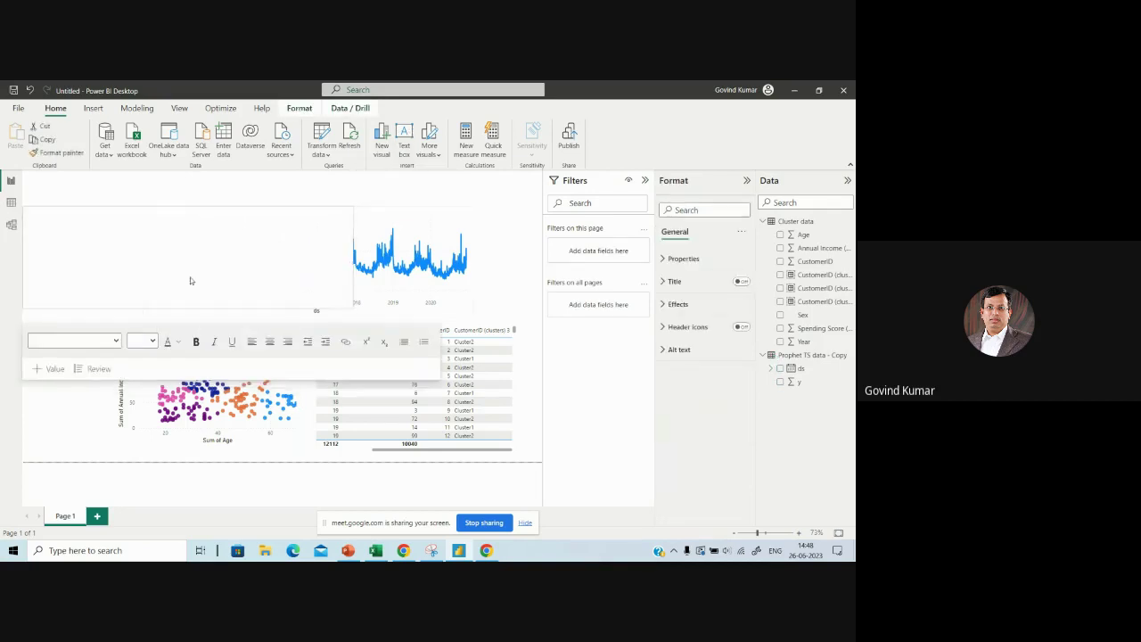
left_click_drag(190, 281, 301, 176)
left_click(286, 193)
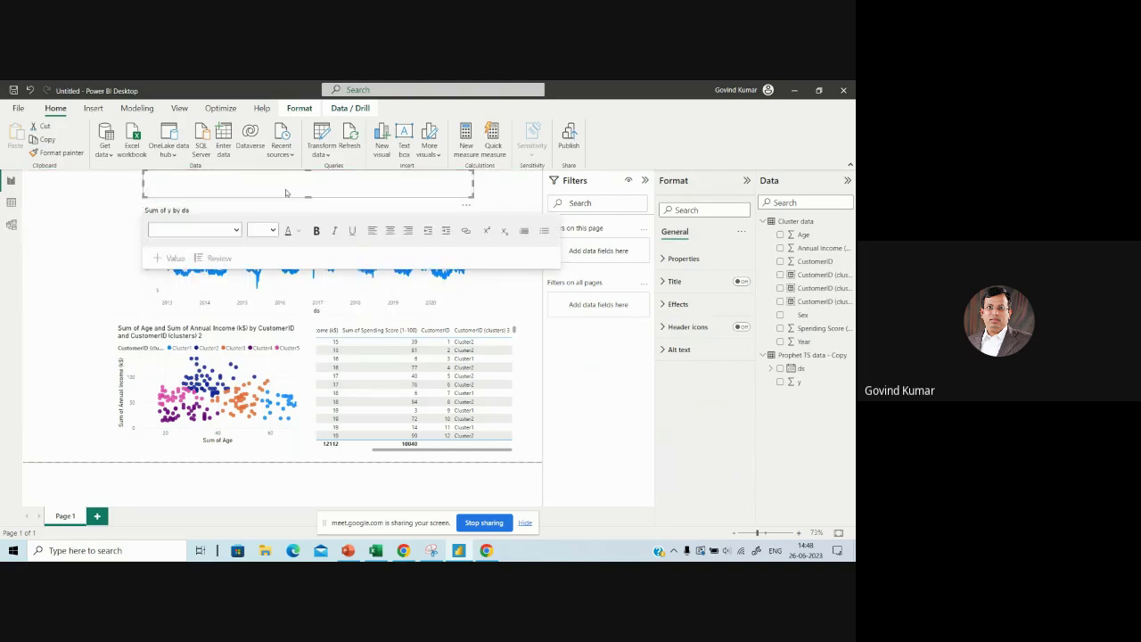
type("SVCE")
type(" - ")
type("Cl")
type("vi")
type("l Engg Dep")
type("t - M")
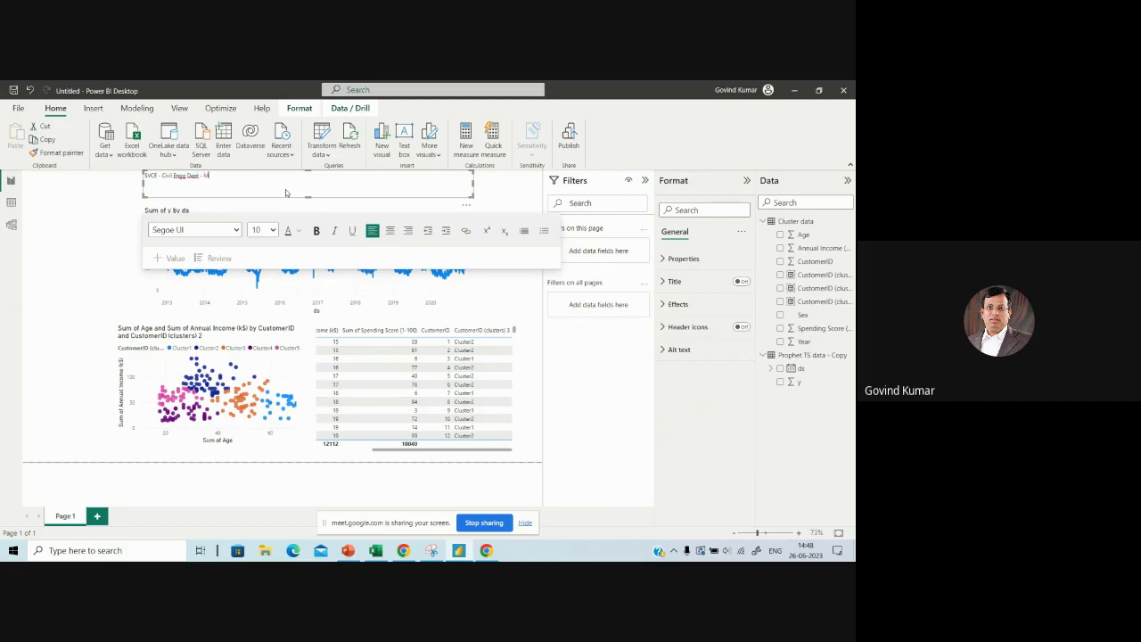
type("L Demboard")
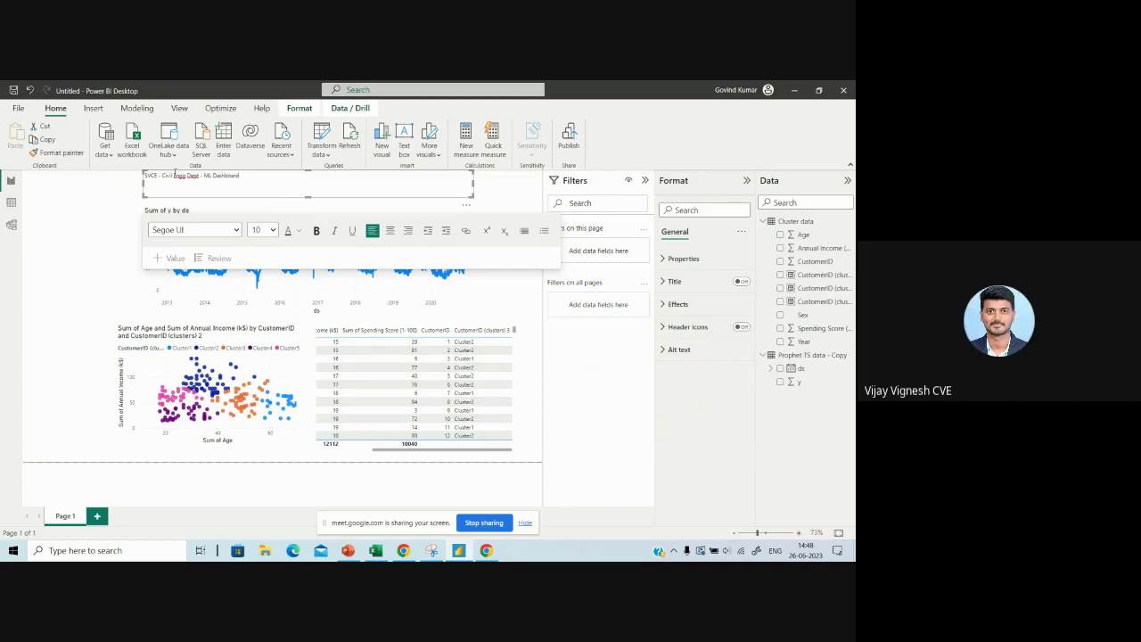
Step: Set the whole dashboard title to font size 20 and centre it in its text box
key("ctrl+a")
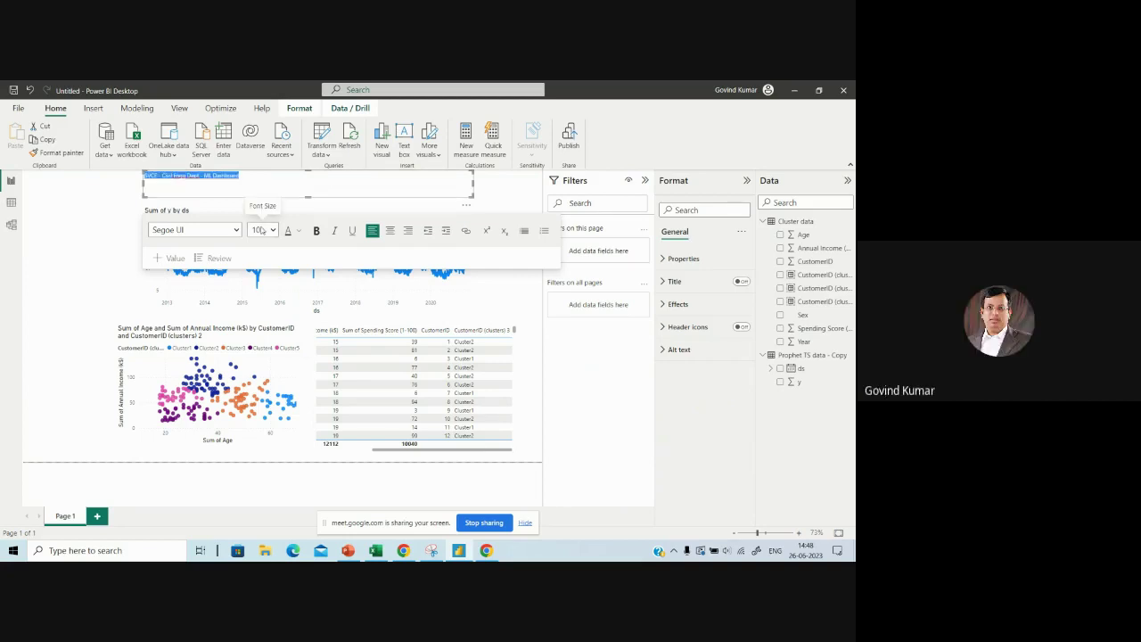
left_click(272, 230)
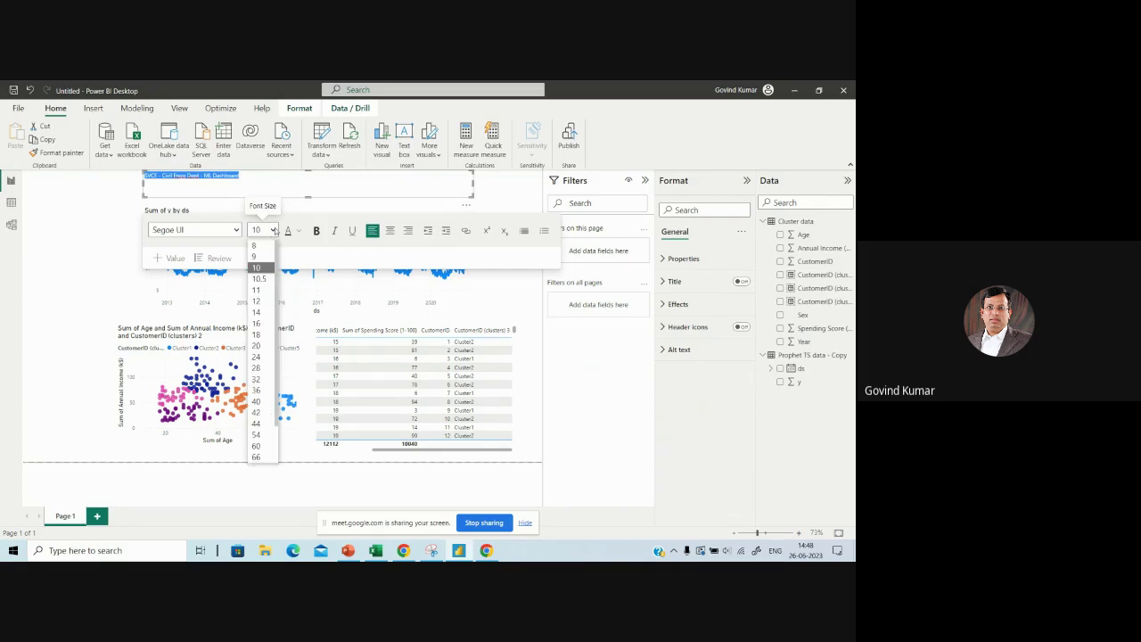
left_click(257, 345)
left_click(389, 230)
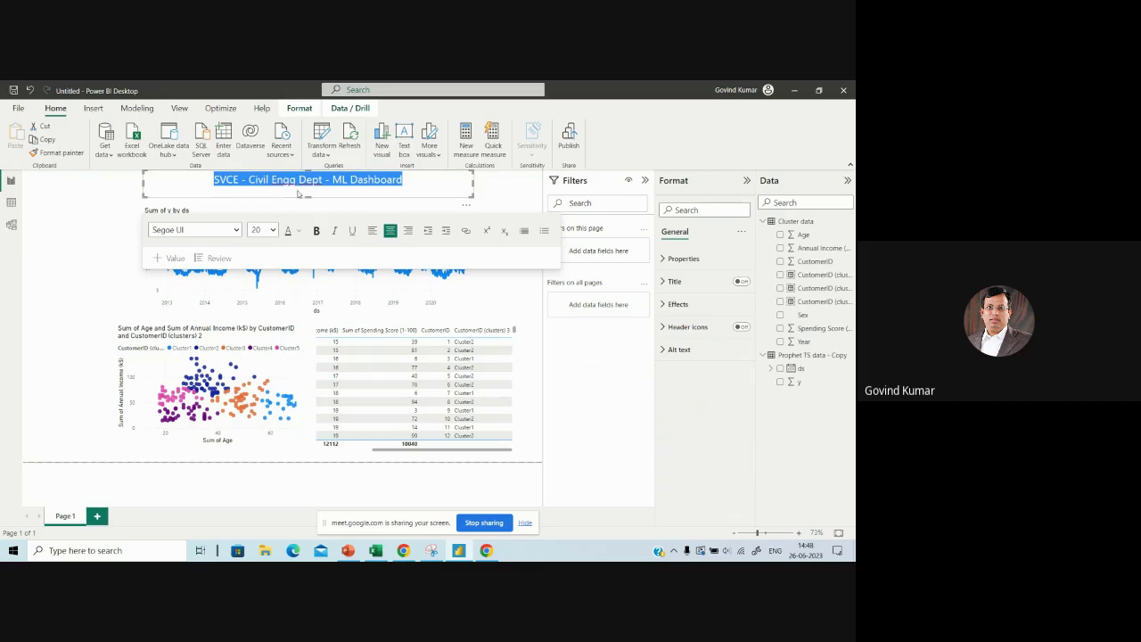
Step: Give the title text box a bright blue background and make its text white
left_click(664, 305)
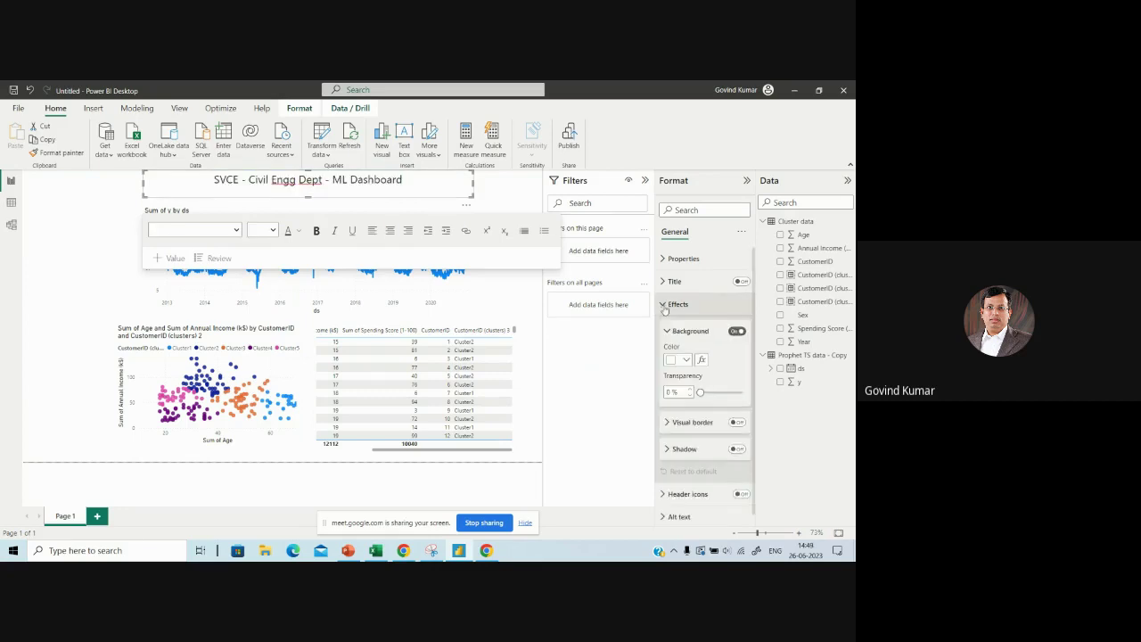
left_click(686, 360)
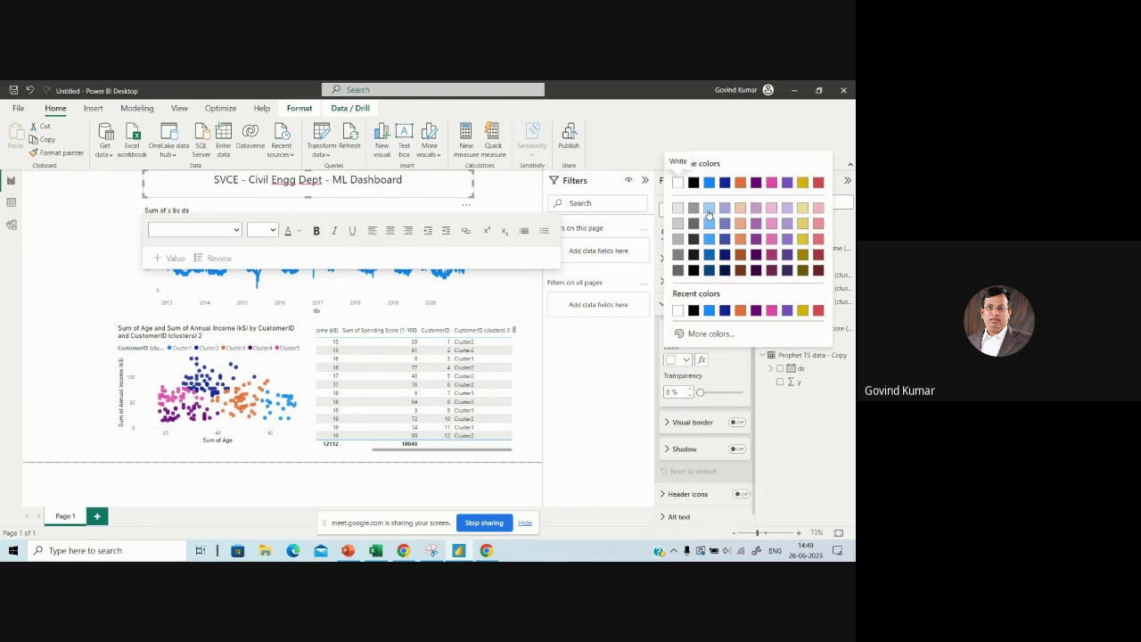
left_click(709, 183)
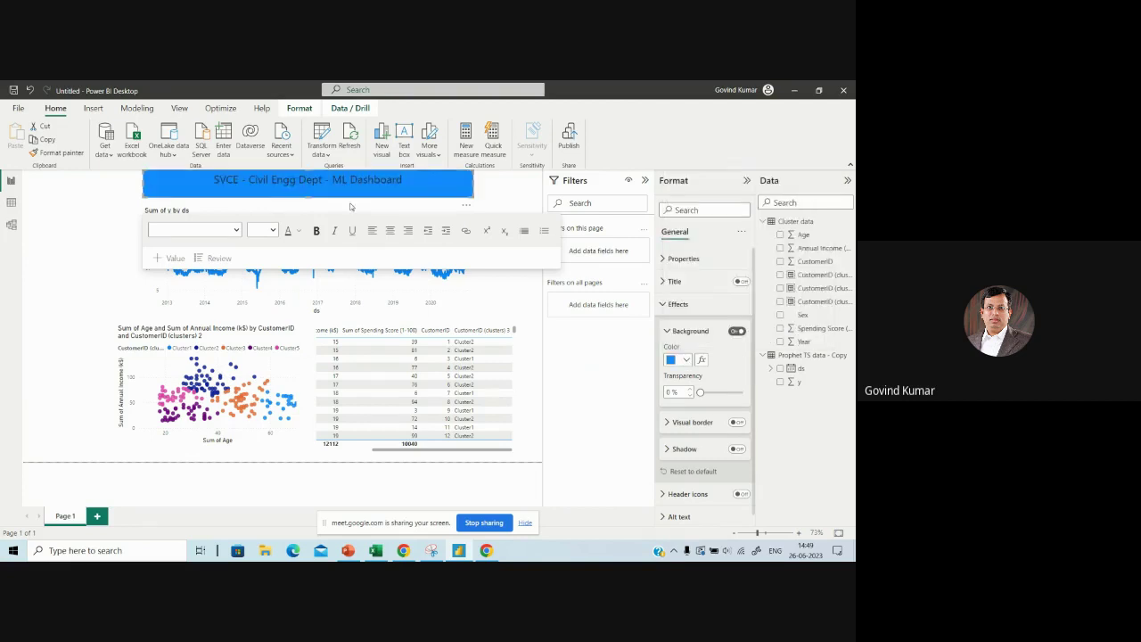
left_click(299, 232)
left_click(309, 270)
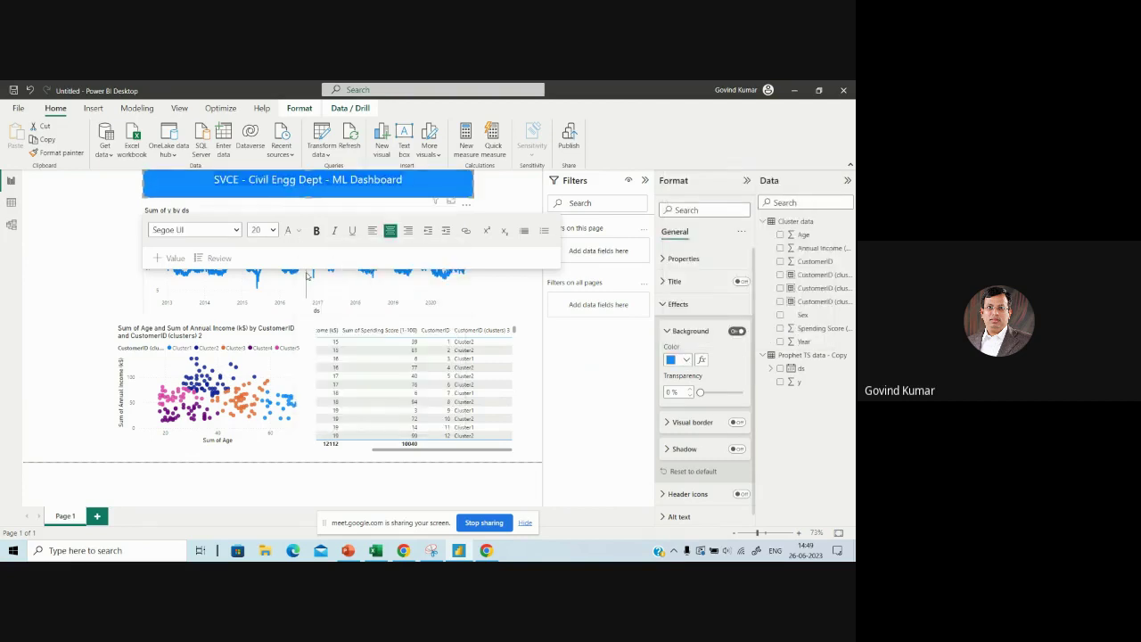
left_click(66, 256)
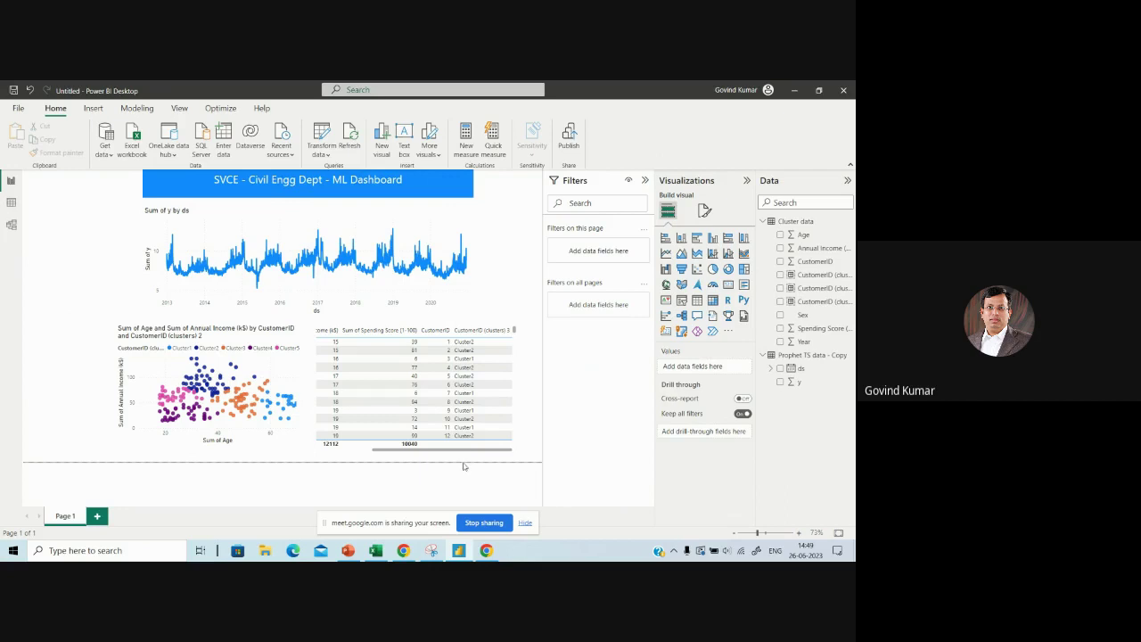
Step: Widen the Sum of y by ds line chart on both sides to span the scatter chart and table below
left_click(143, 263)
left_click_drag(143, 262, 116, 262)
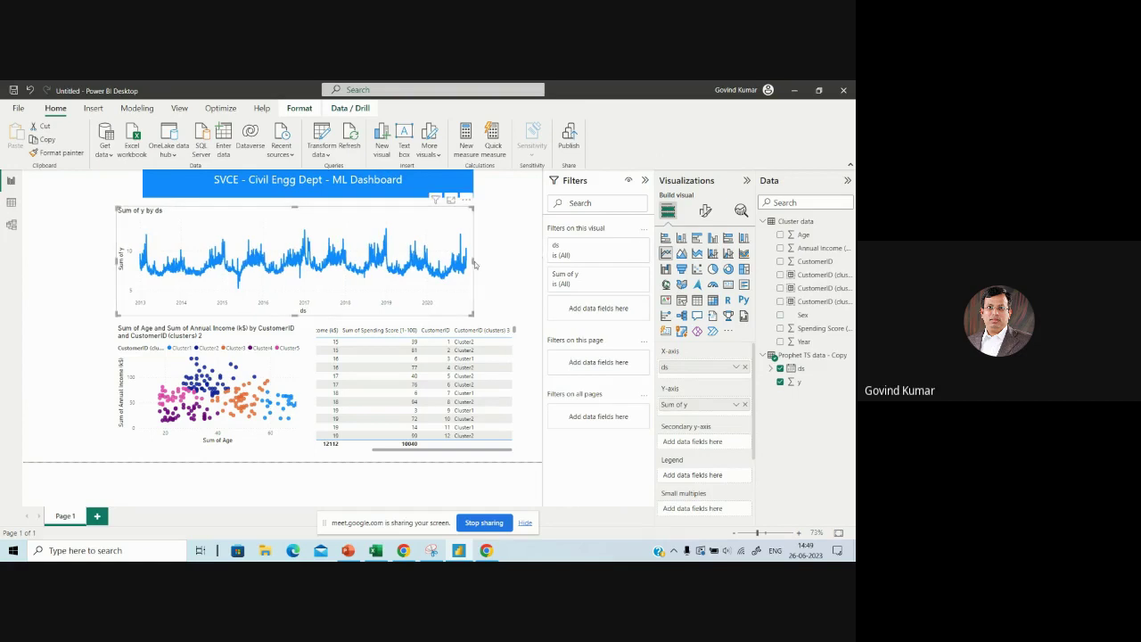
left_click_drag(475, 264, 514, 263)
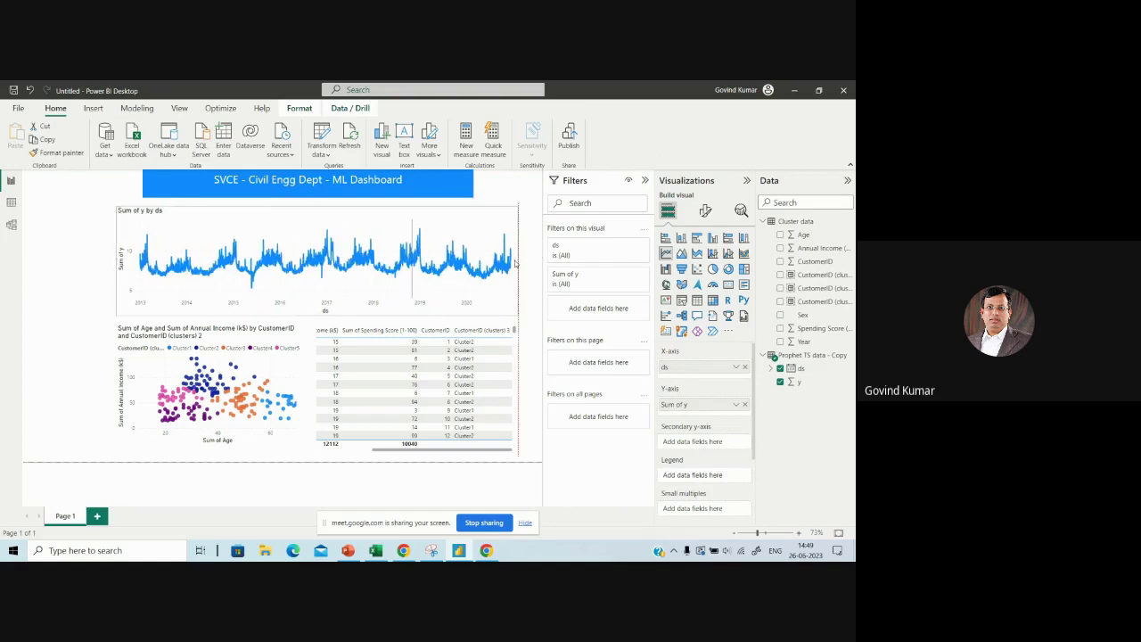
left_click(98, 289)
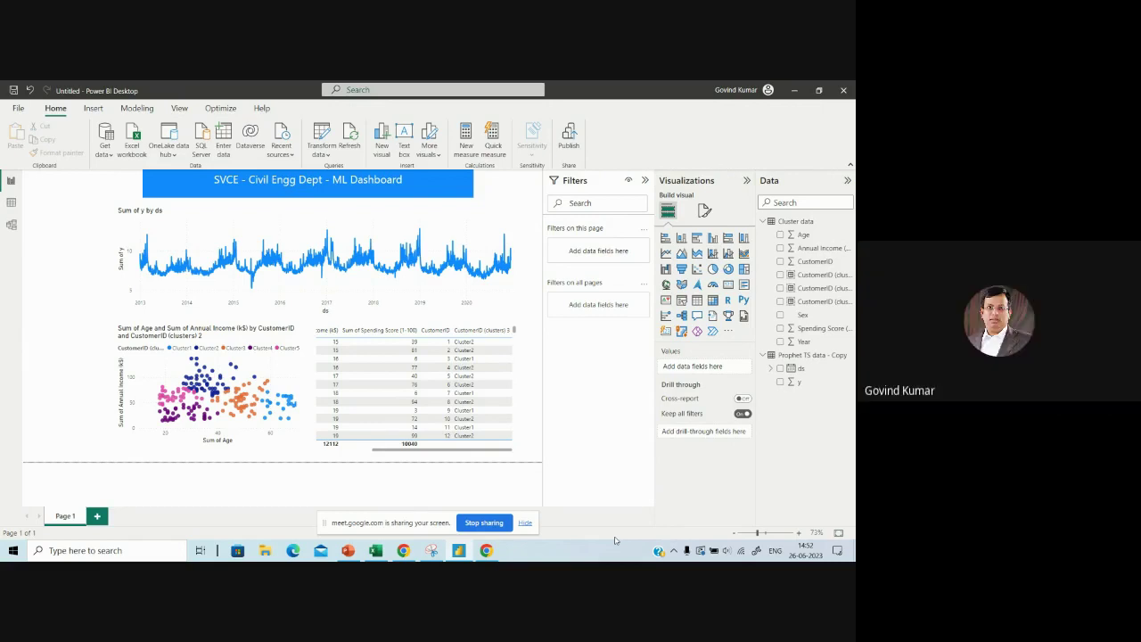
Step: Turn on the forecast analytics for the Sum of y by ds line chart and show its options
left_click(482, 206)
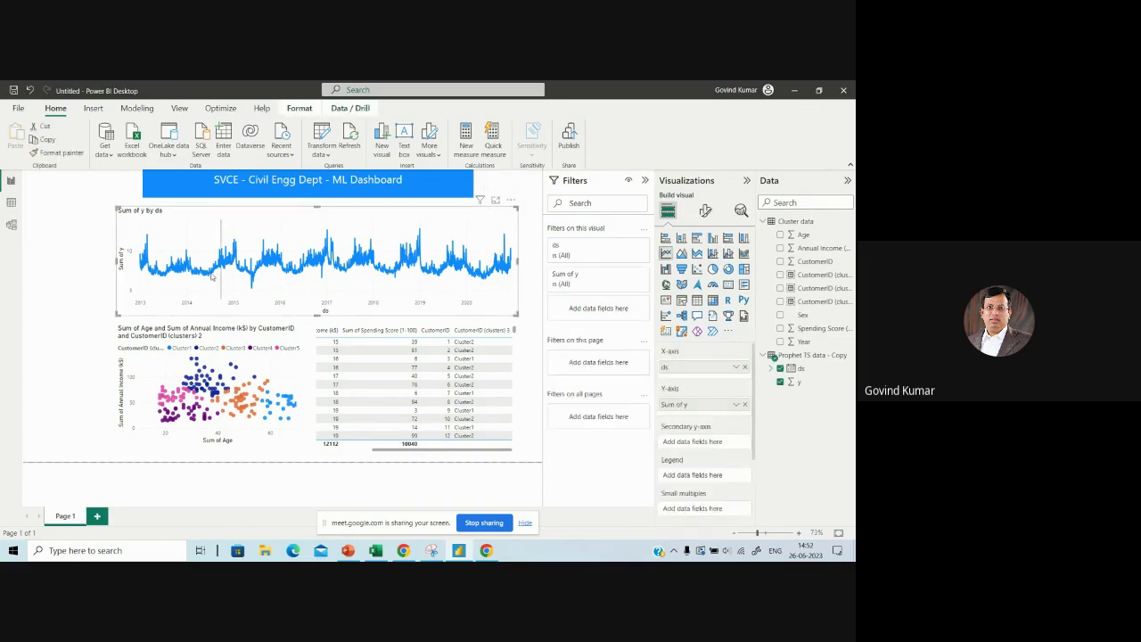
left_click(511, 201)
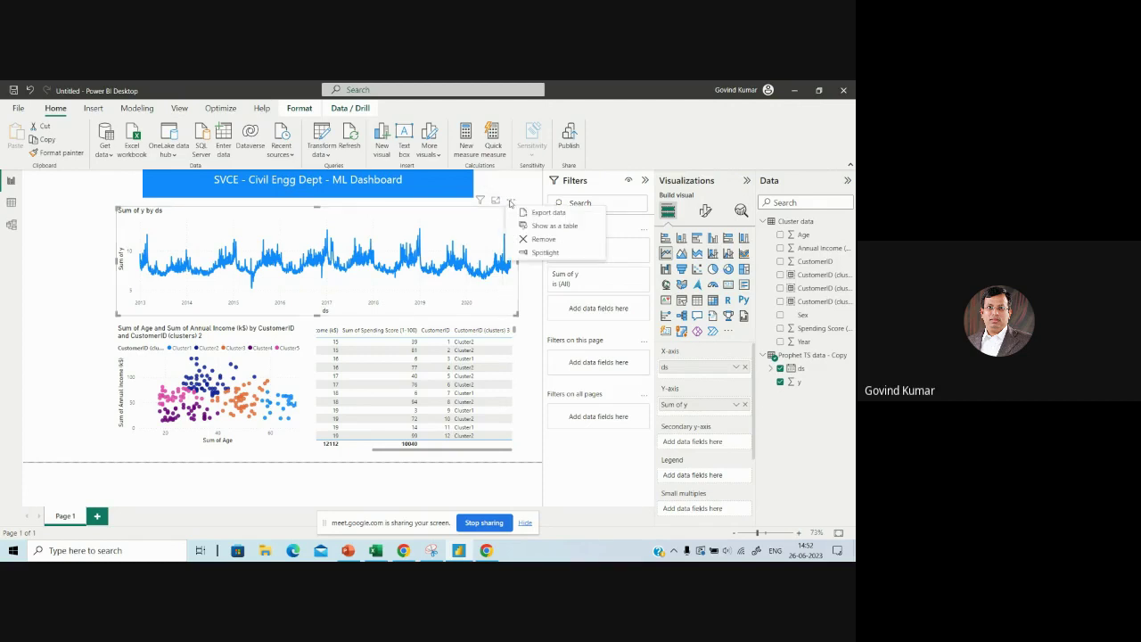
left_click(498, 219)
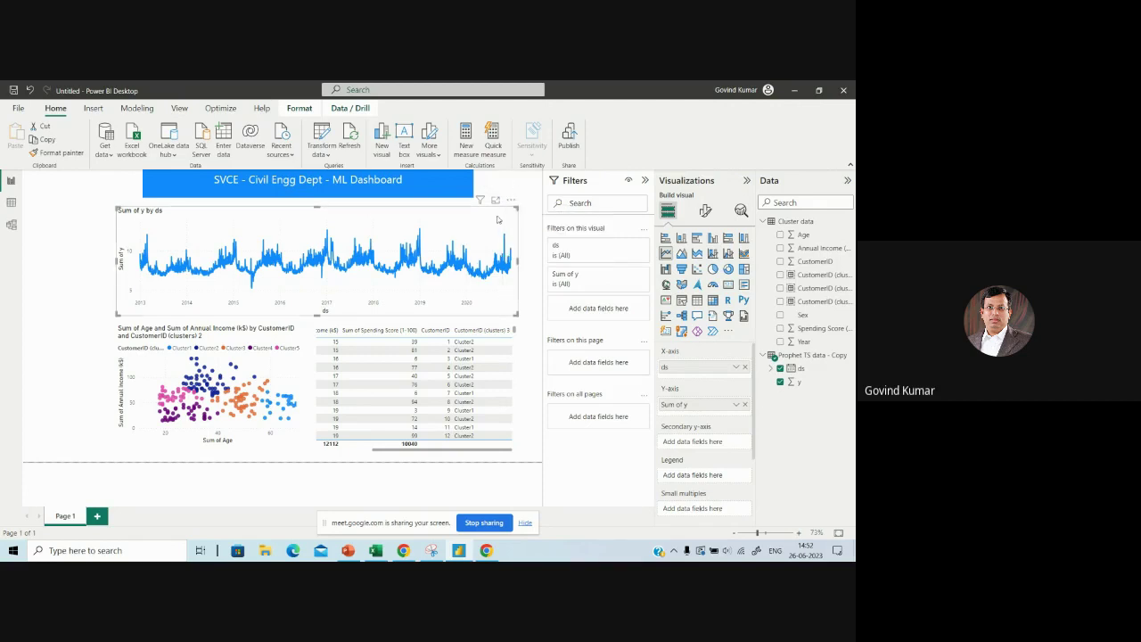
left_click(742, 212)
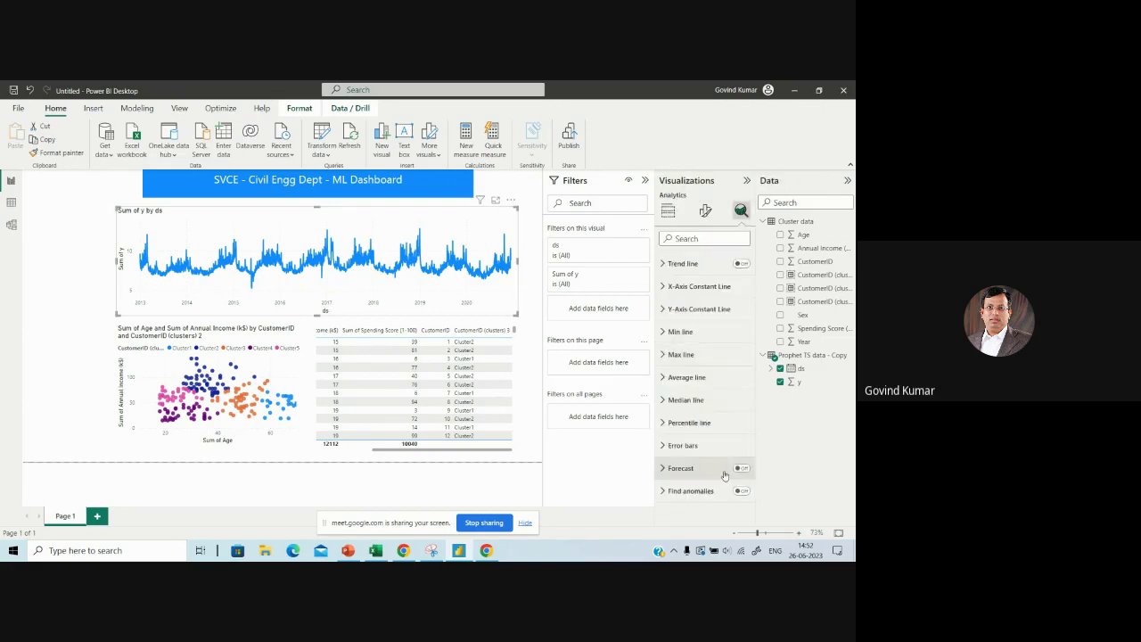
left_click(681, 468)
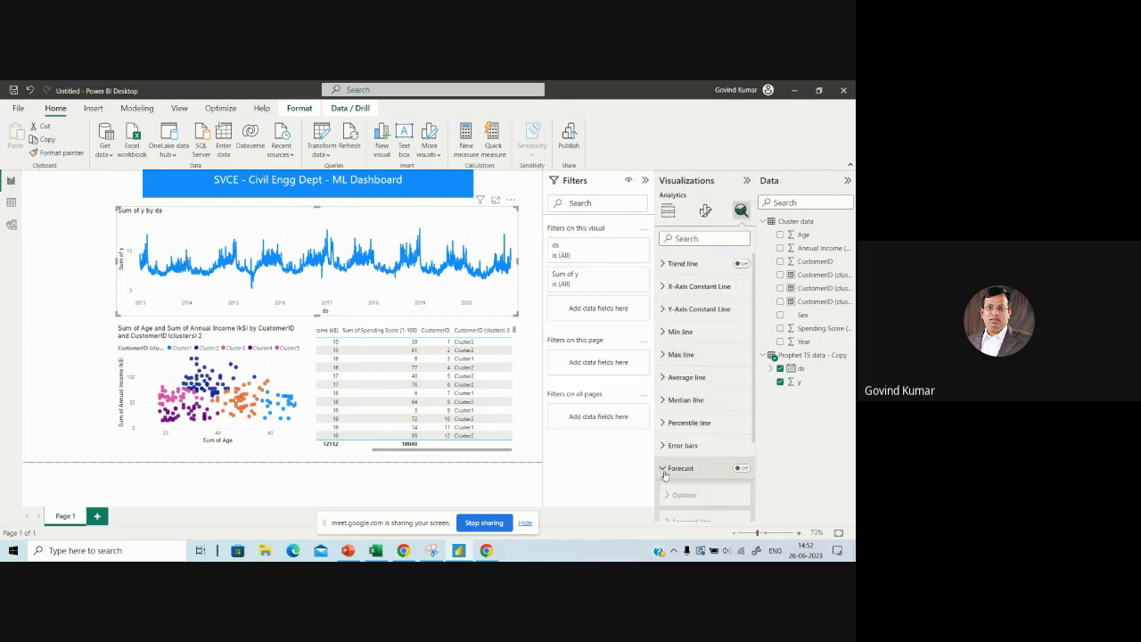
left_click(741, 357)
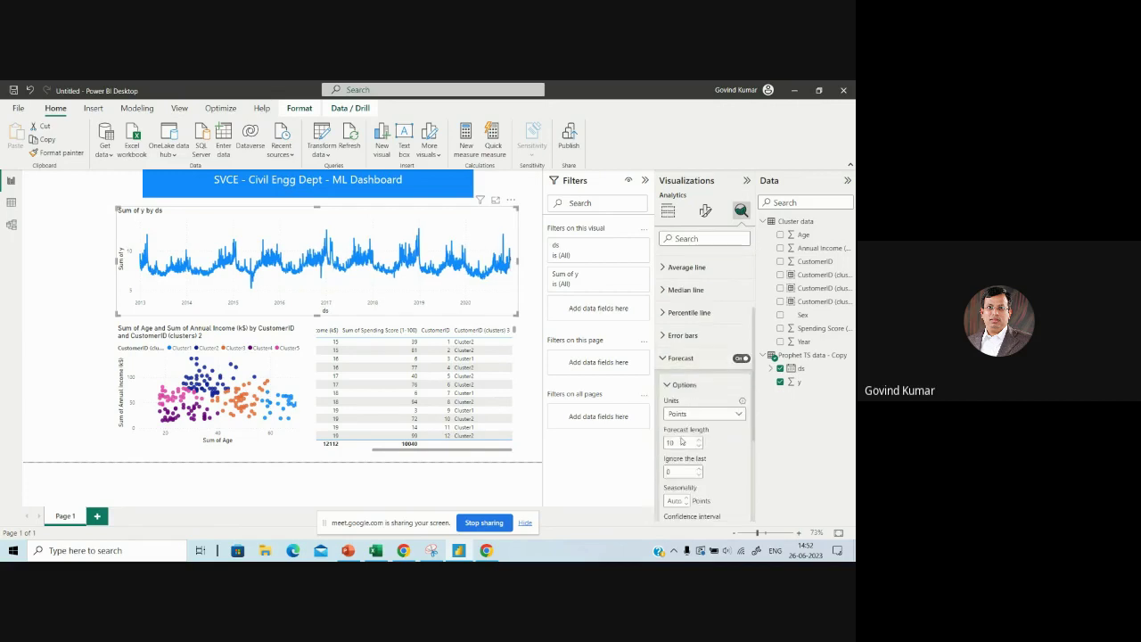
Step: Set the line chart's forecast length to 365 points, apply the forecast and deselect the chart
double_click(680, 442)
type("365")
scroll(683, 401, "down", 3)
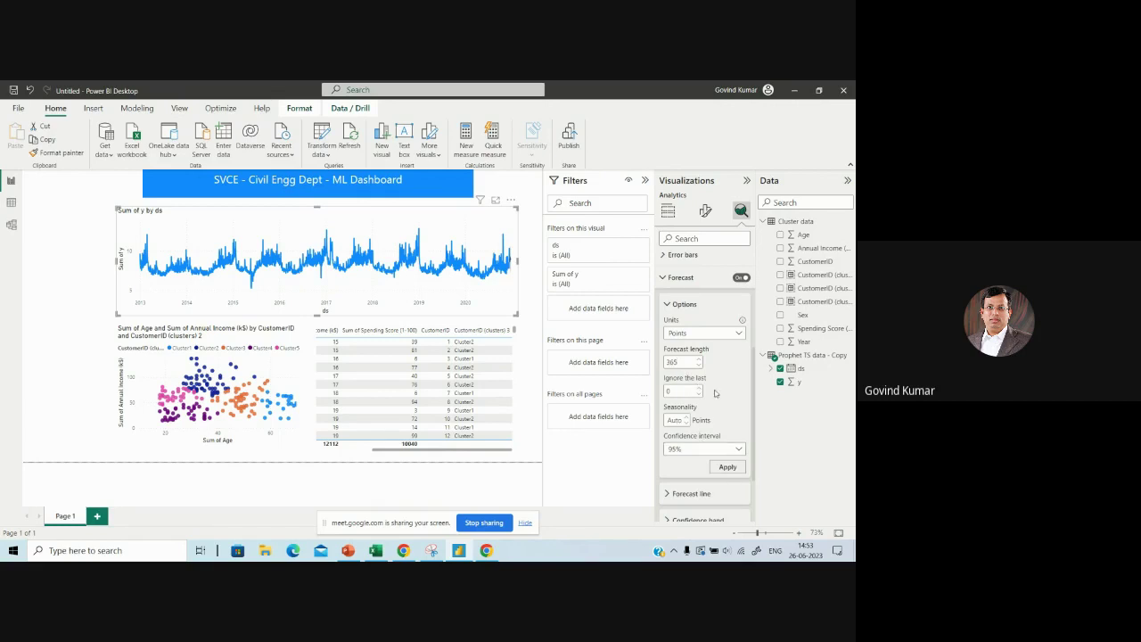
left_click(725, 469)
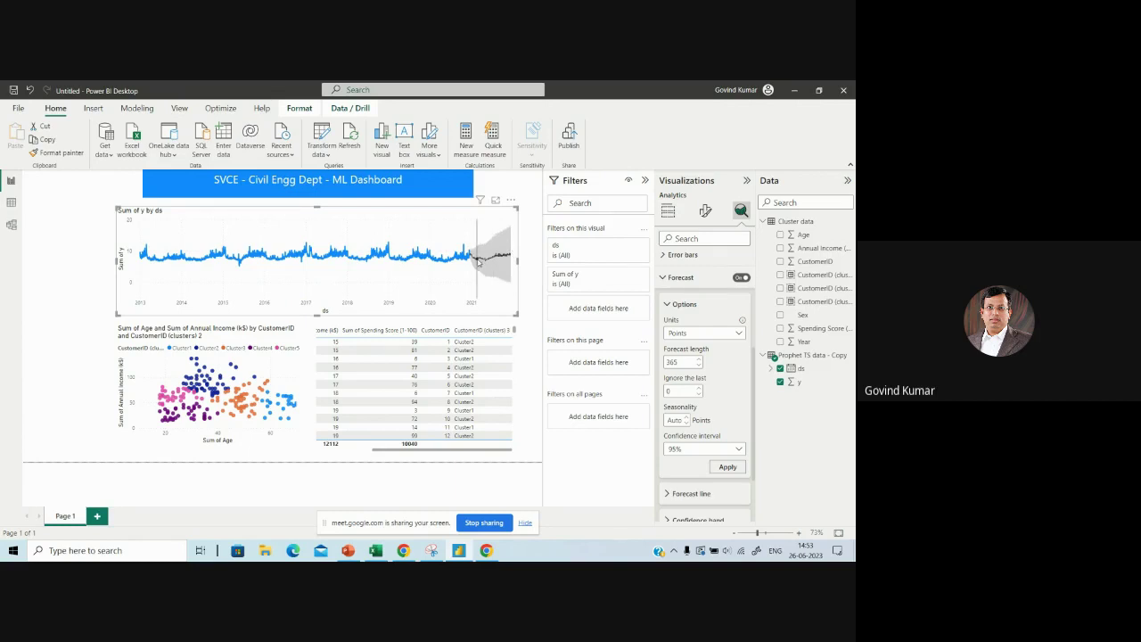
left_click(533, 241)
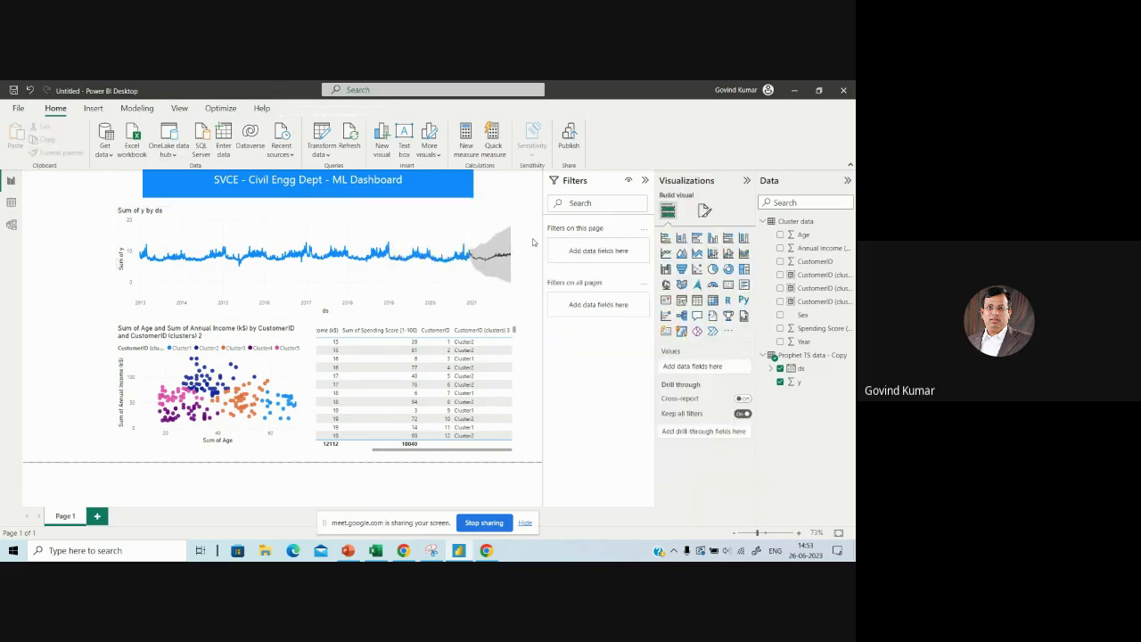
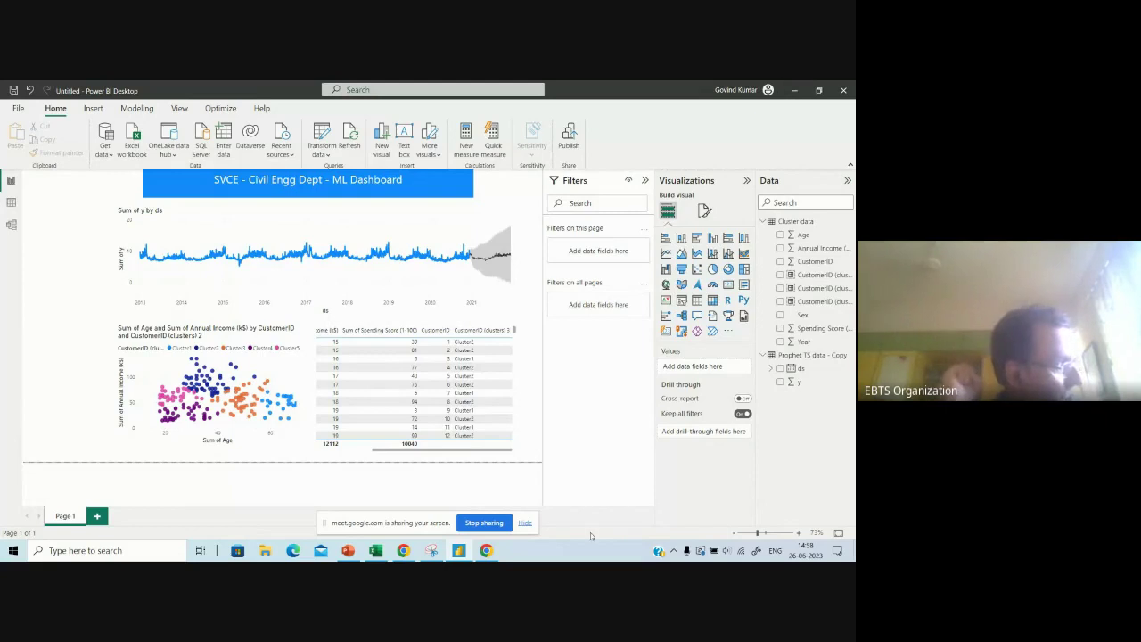
left_click(473, 524)
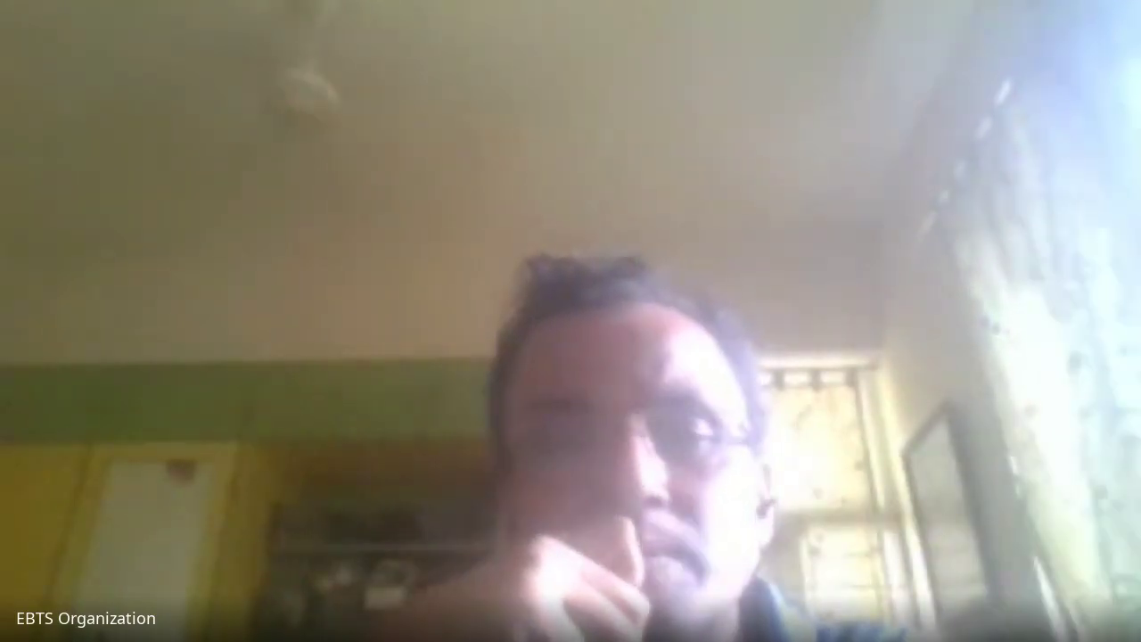